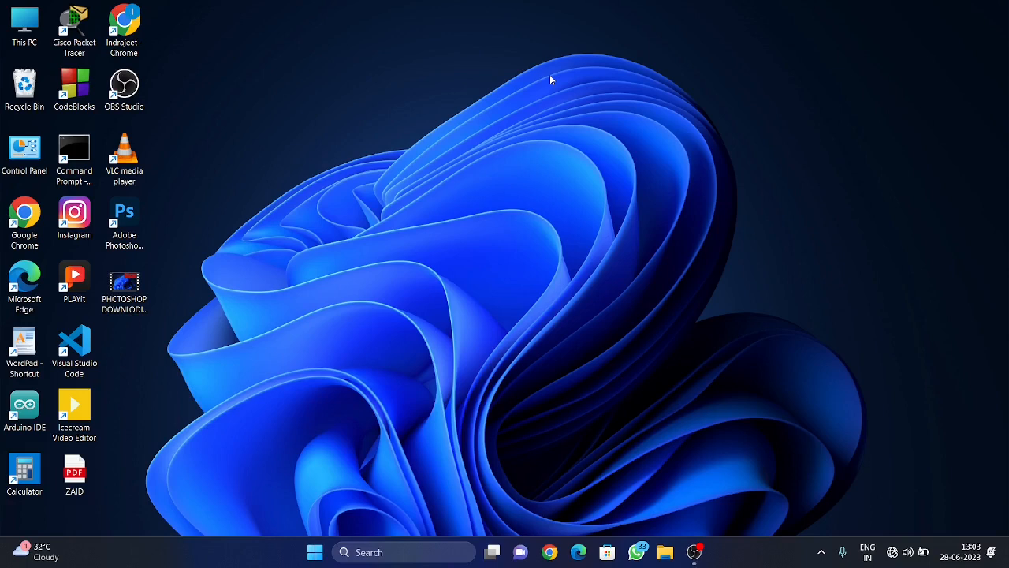
Launch Adobe Photoshop and create a portrait A3 print document, 297 x 420 mm at 300 ppi
double_click(124, 220)
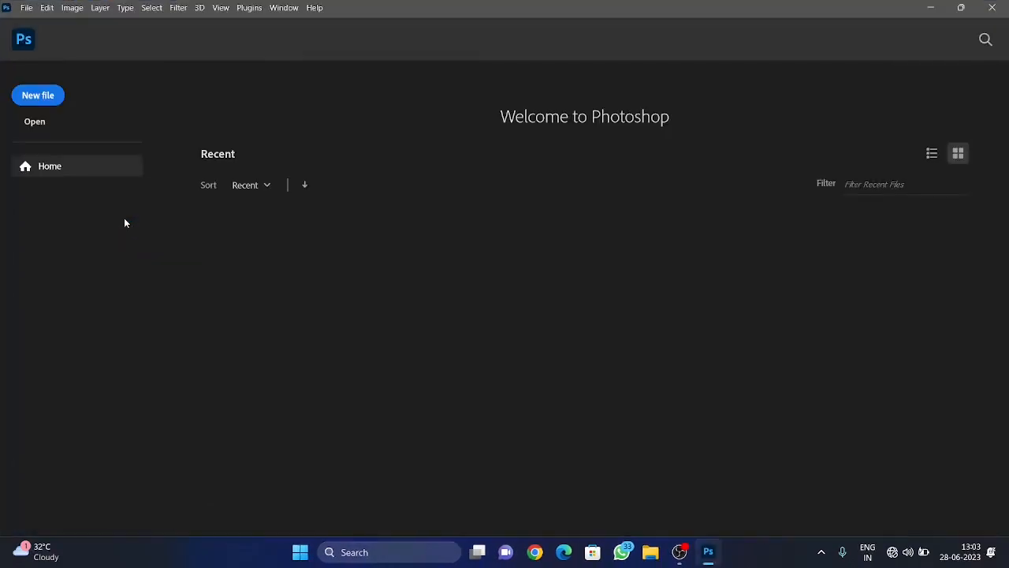
left_click(33, 98)
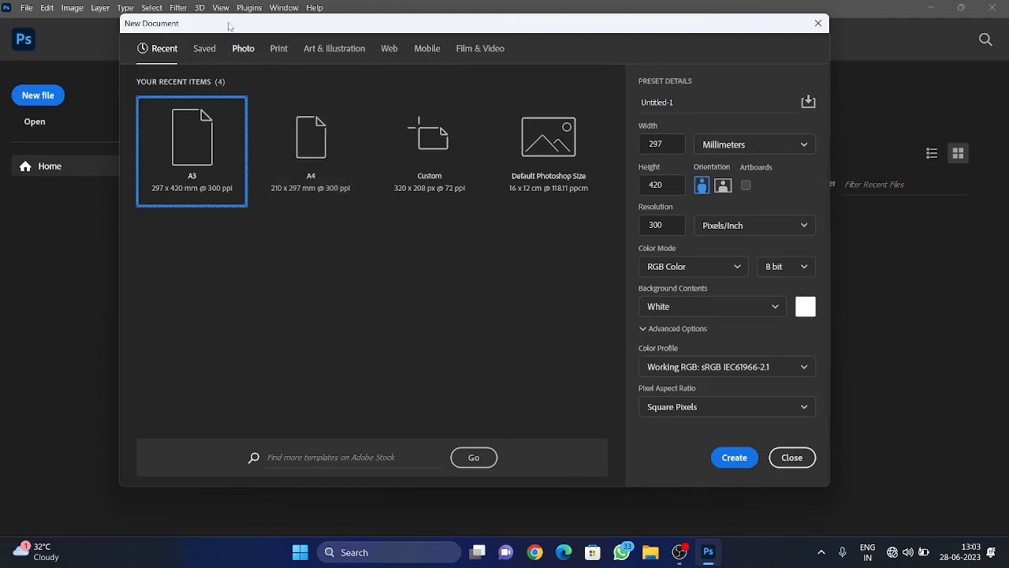
left_click(276, 49)
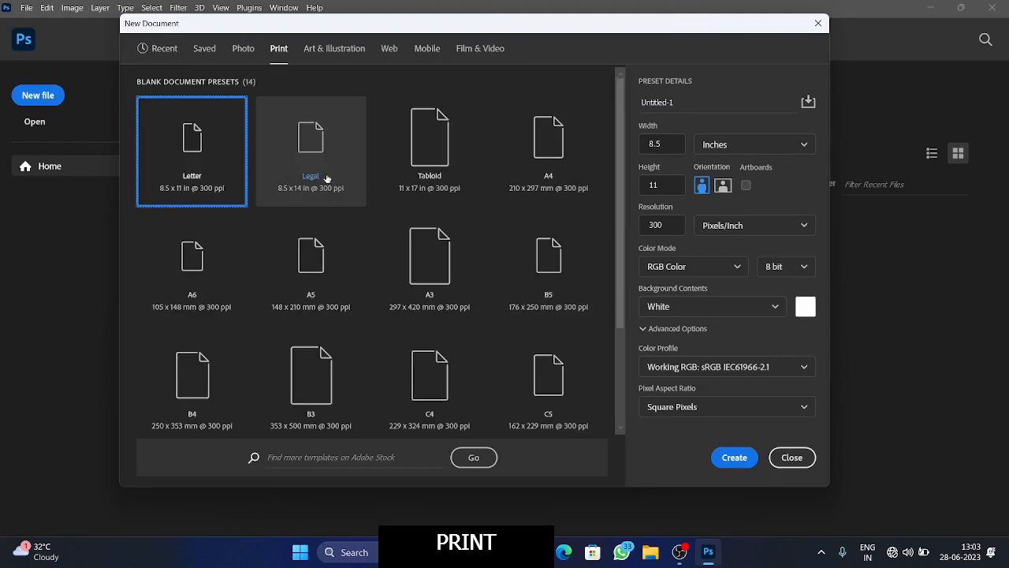
left_click(437, 270)
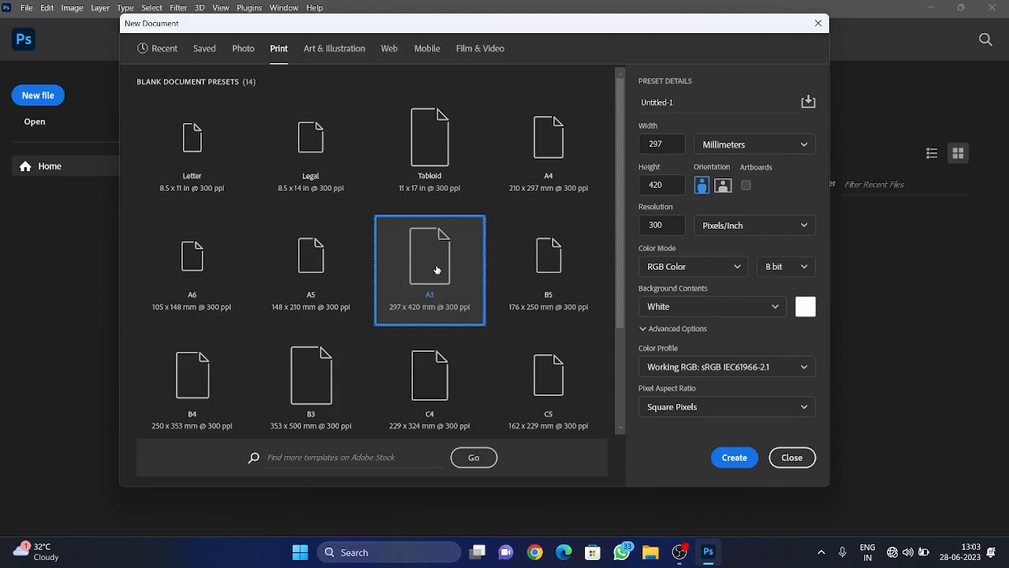
left_click(728, 458)
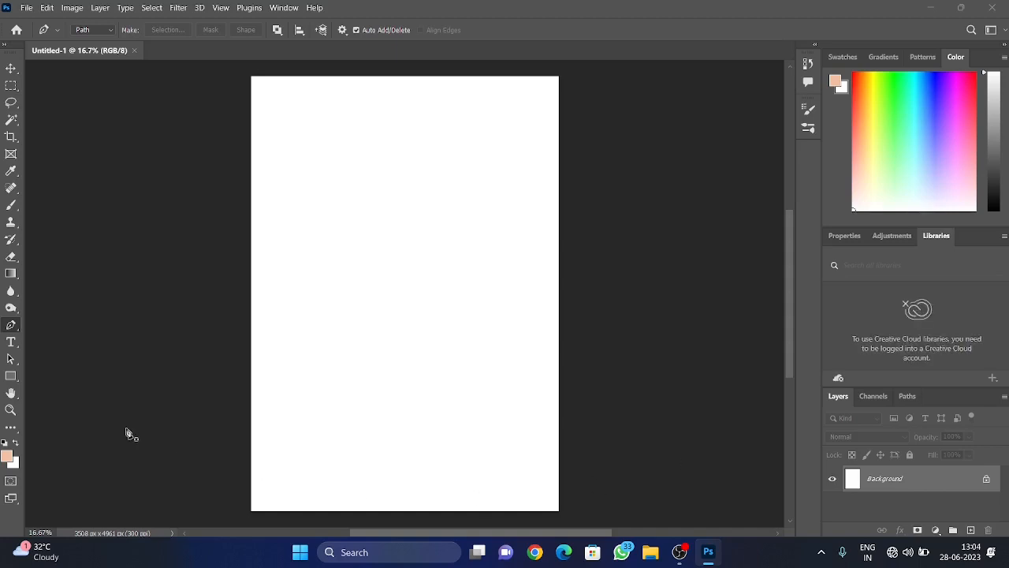
Convert the locked Background into a regular layer named bg
double_click(879, 480)
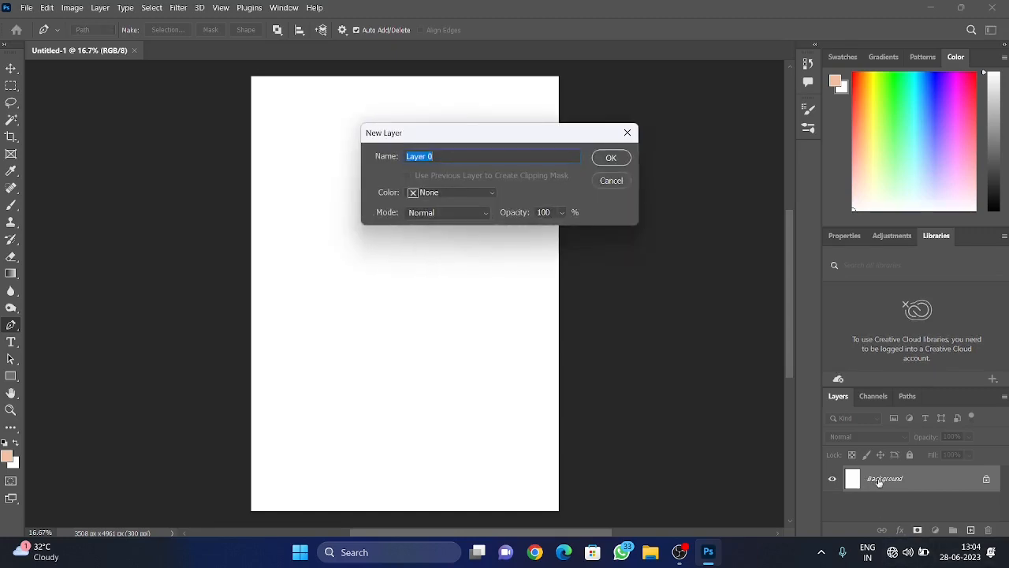
type("bg")
key("Return")
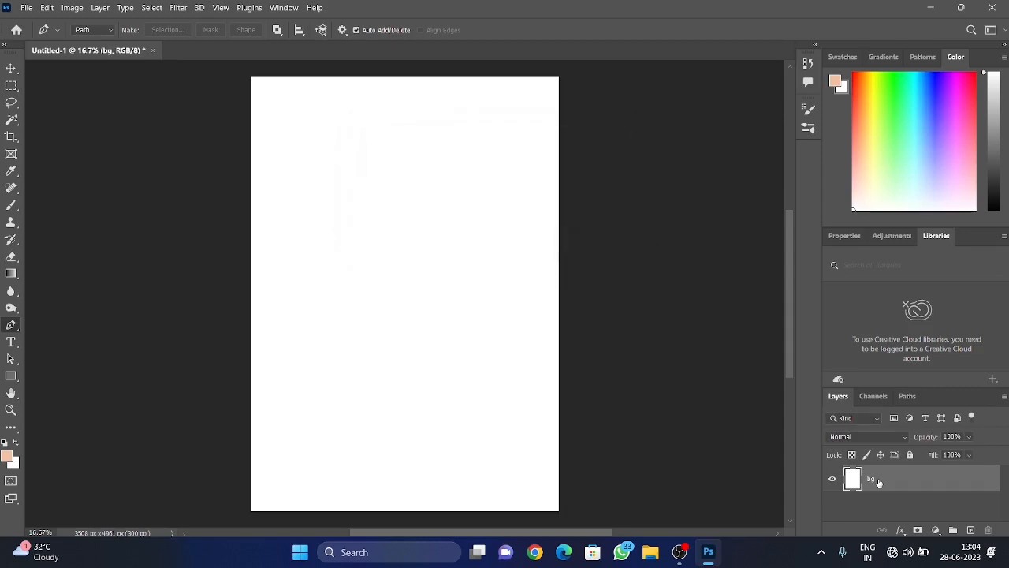
Embed the fashion figure image "download" from Downloads in the document and rasterize its layer
left_click(25, 8)
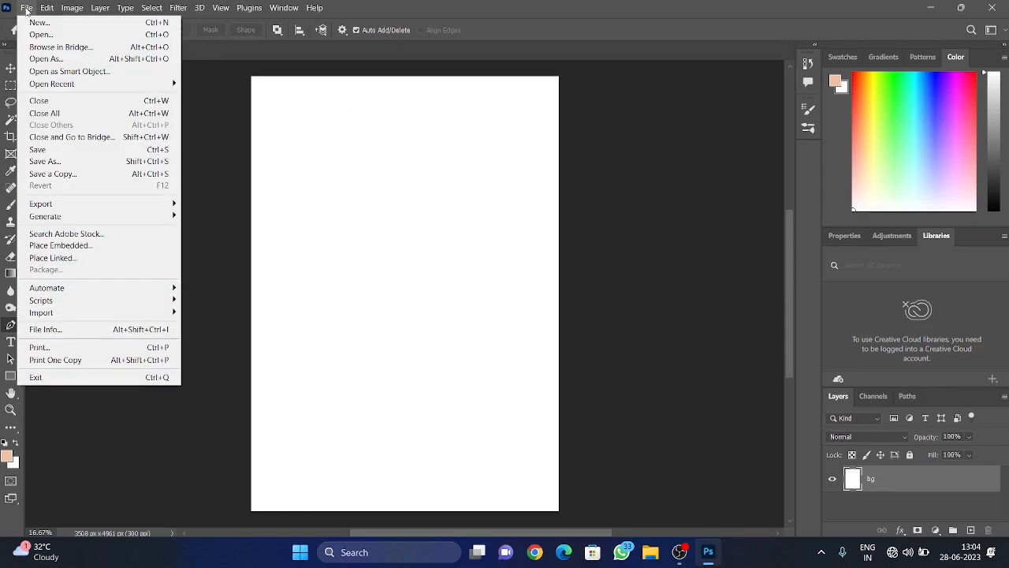
left_click(63, 249)
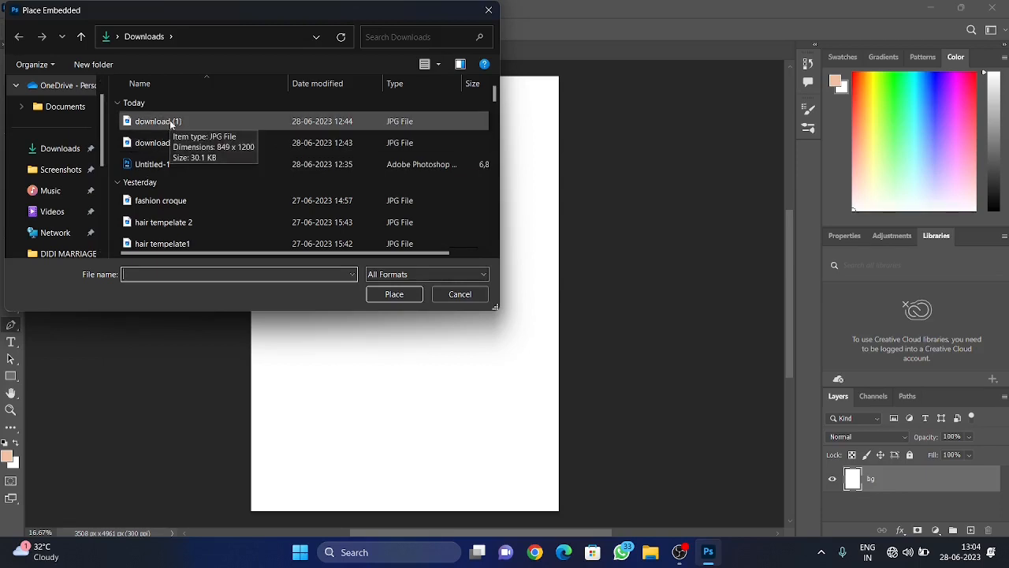
left_click(171, 123)
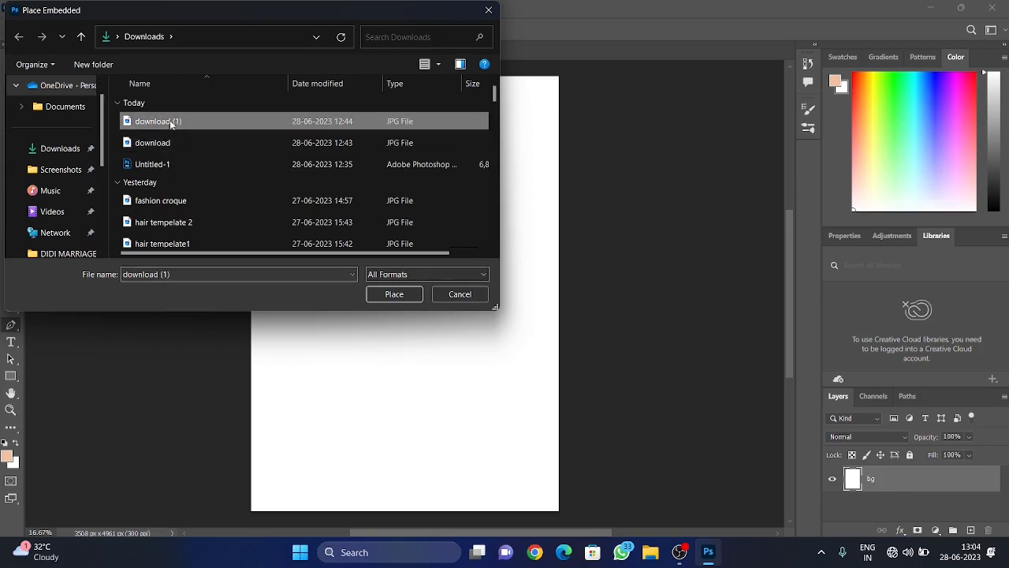
left_click(189, 144)
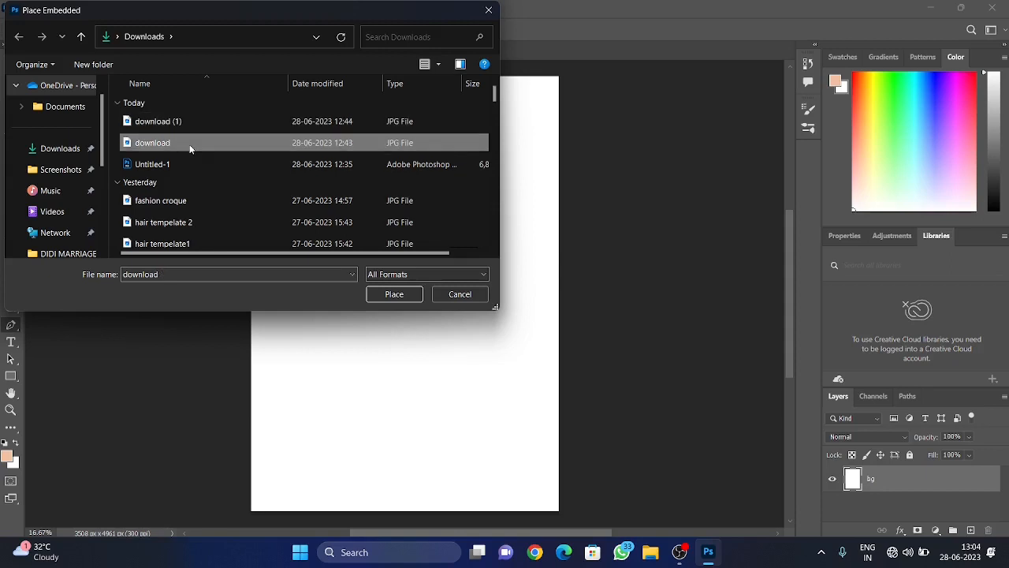
left_click(394, 293)
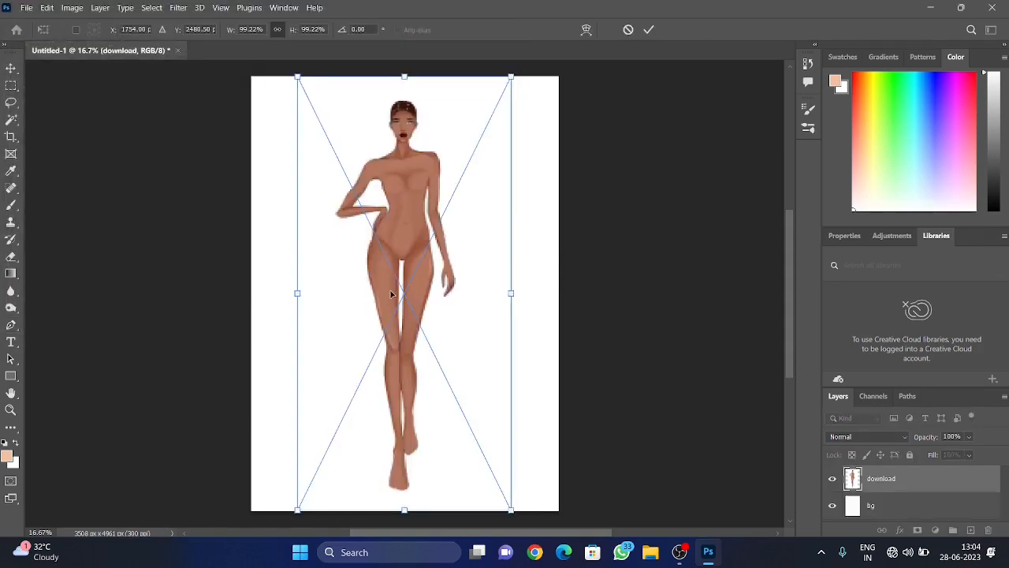
left_click(650, 30)
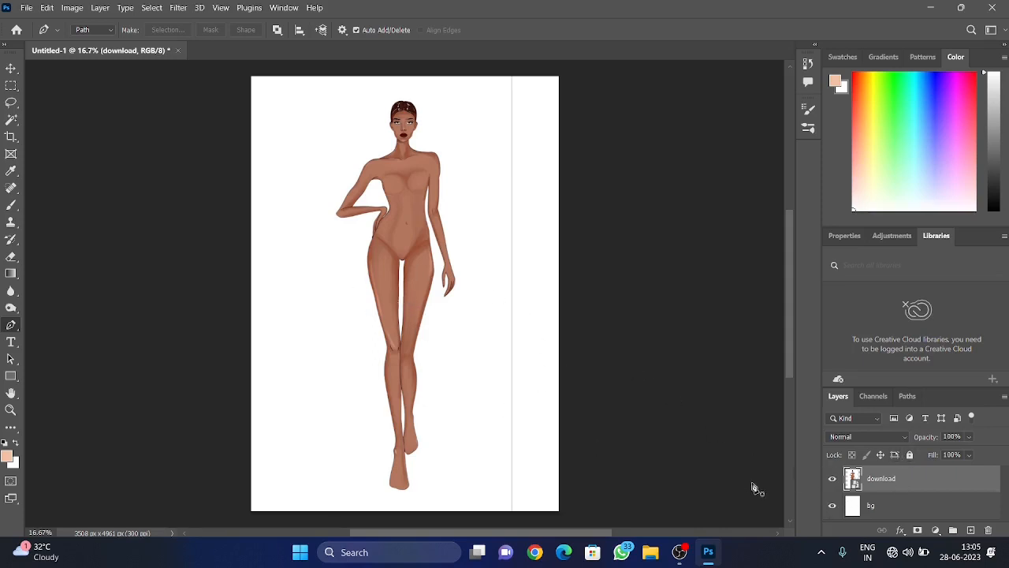
right_click(879, 481)
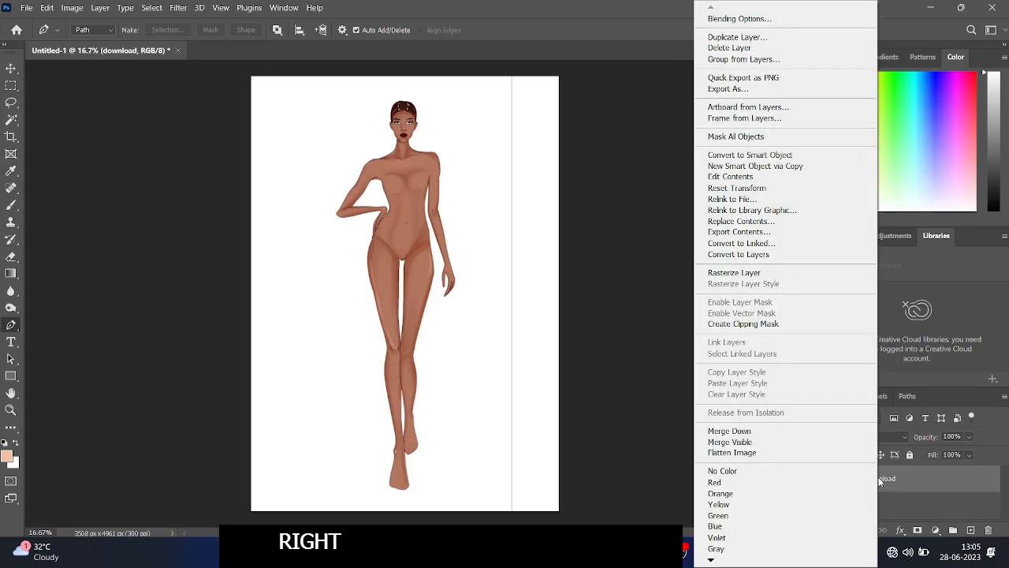
left_click(725, 274)
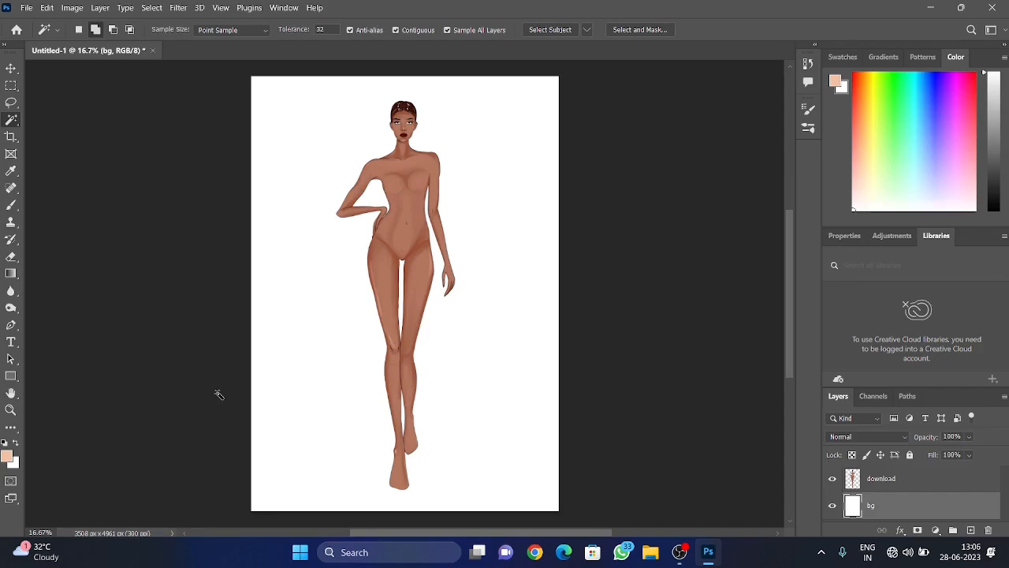
Embed the "Kurta slit style" image from Downloads and move its layer above the download layer
left_click(26, 7)
left_click(63, 248)
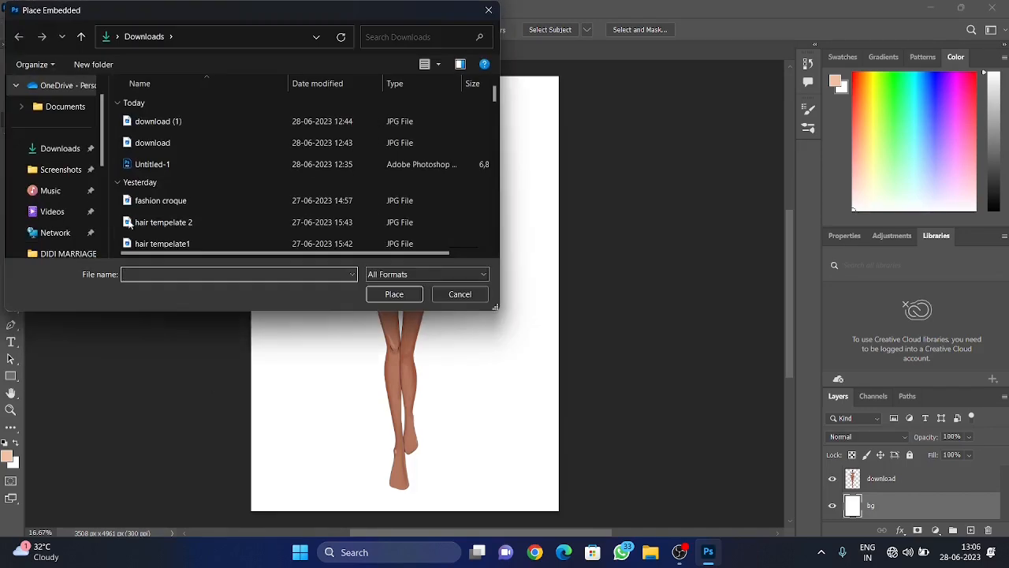
scroll(126, 211, "down", 2)
left_click(373, 239)
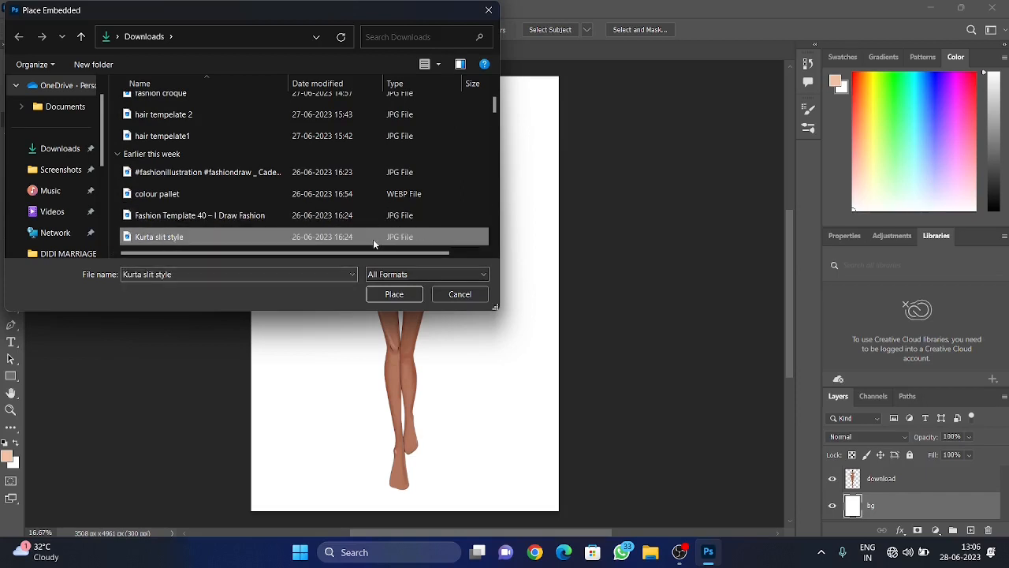
left_click(378, 294)
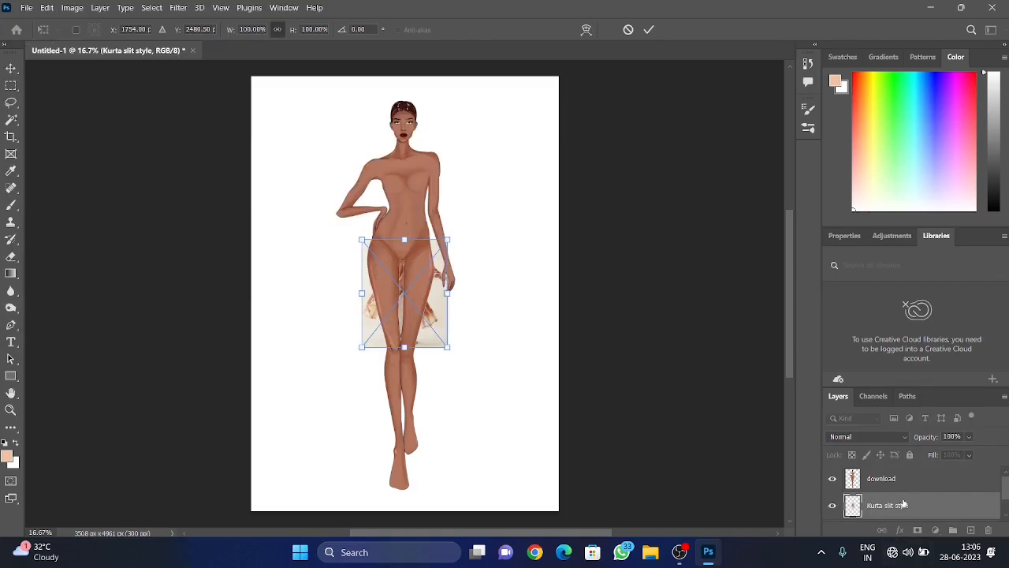
left_click_drag(904, 505, 906, 477)
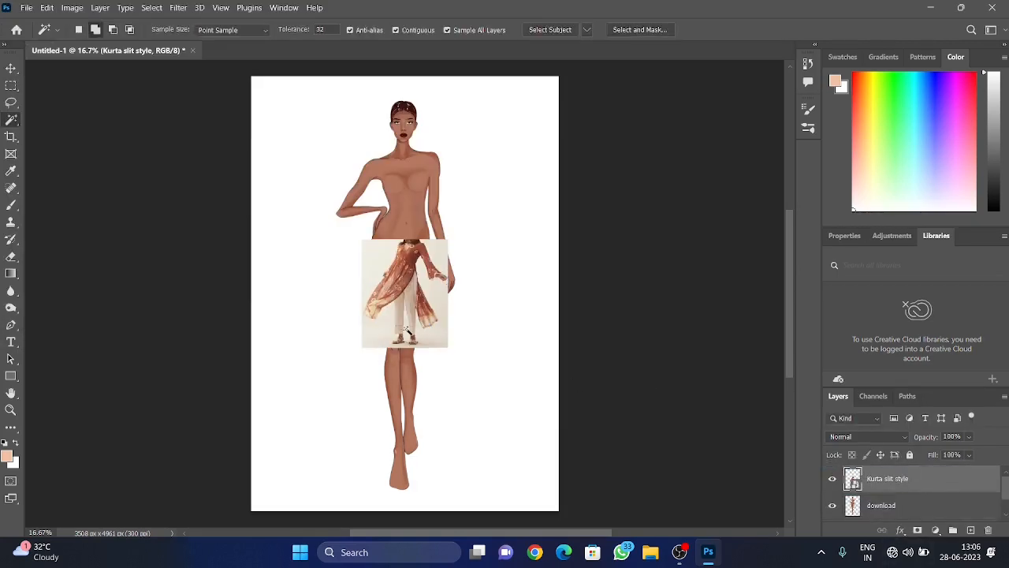
Enlarge the kurta reference photo to about 154% and place it beside the figure's head and torso, at the page's upper right
key("ctrl+t")
left_click_drag(362, 239, 311, 180)
left_click_drag(382, 234, 521, 135)
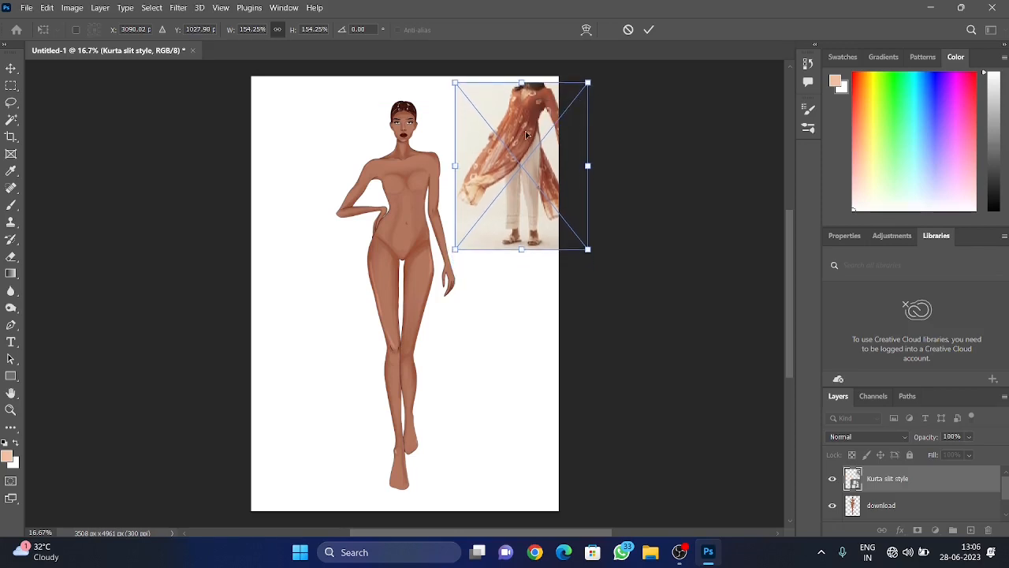
left_click(649, 32)
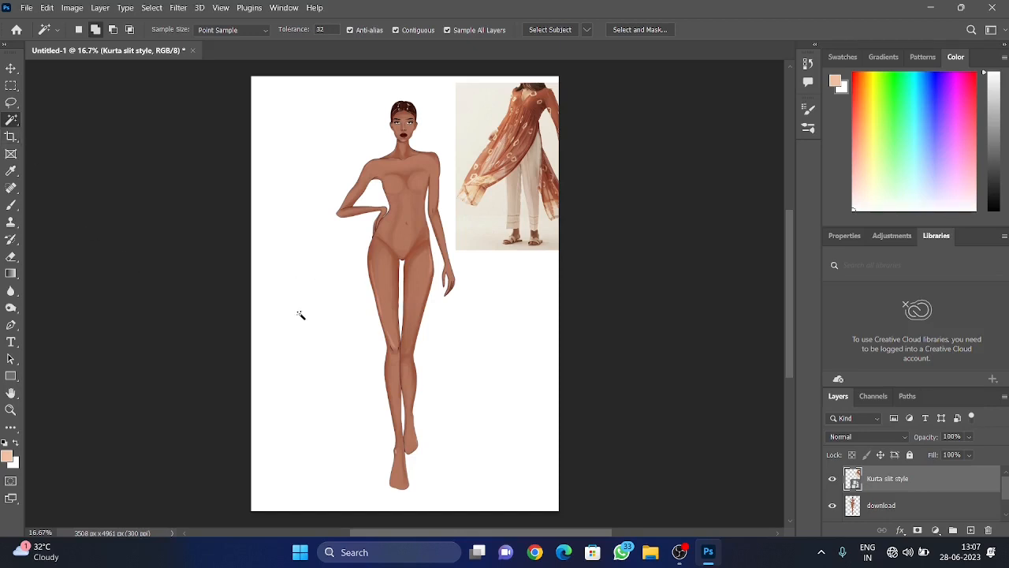
With the bg layer selected, extend the canvas on both sides with the Crop tool to about 9057 px wide
scroll(899, 510, "down", 1)
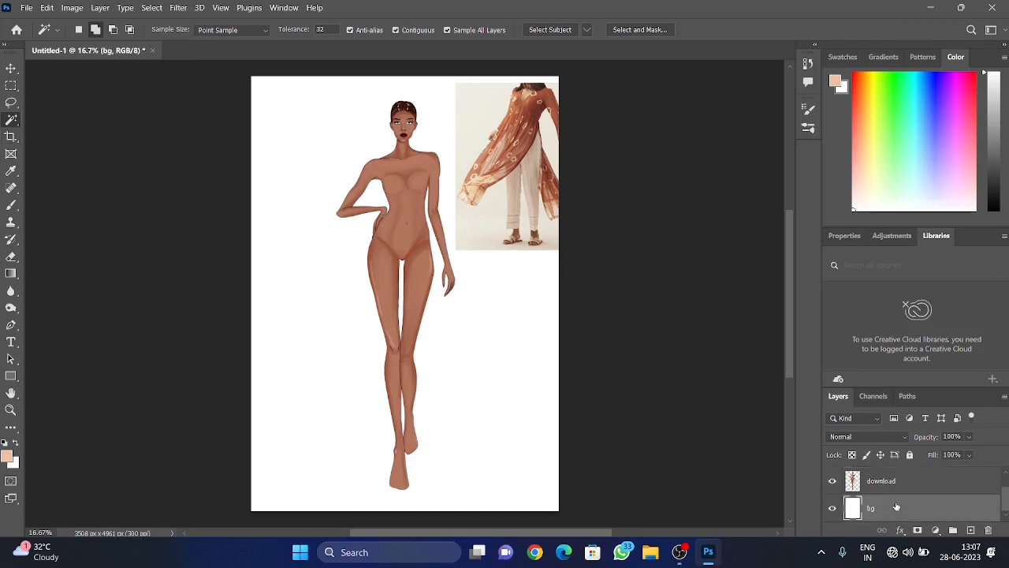
left_click(898, 507)
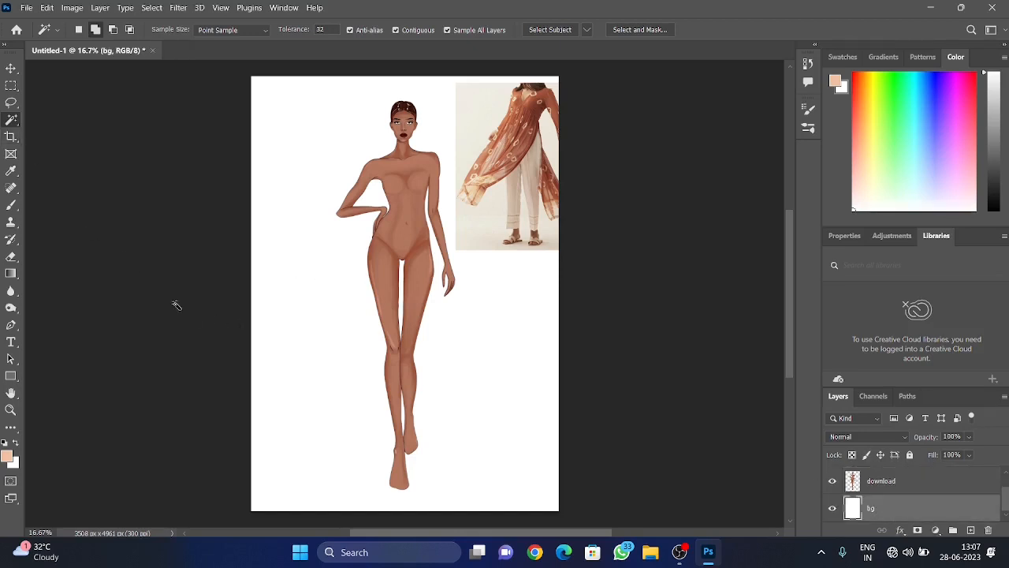
left_click(10, 138)
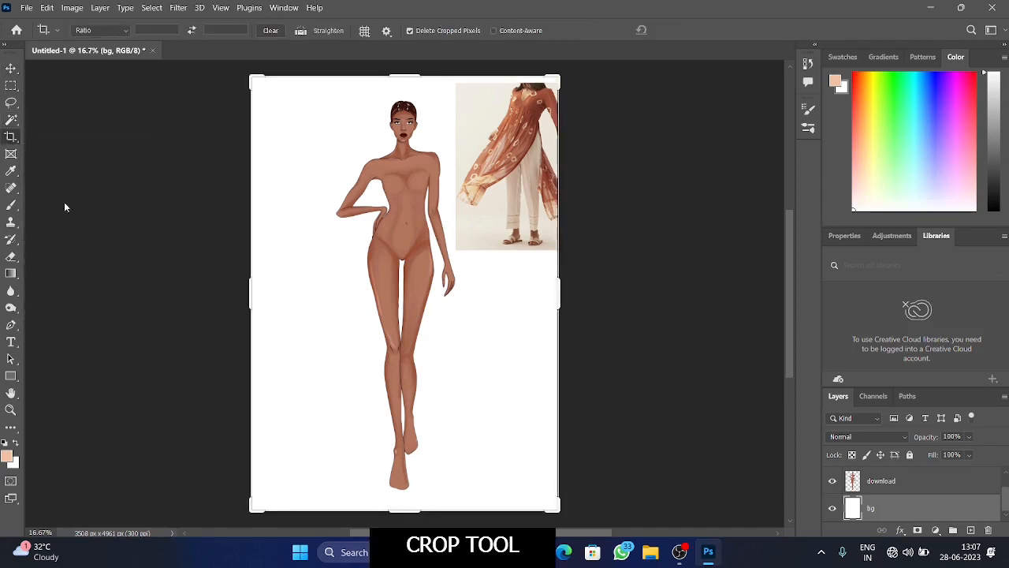
left_click_drag(251, 291, 129, 275)
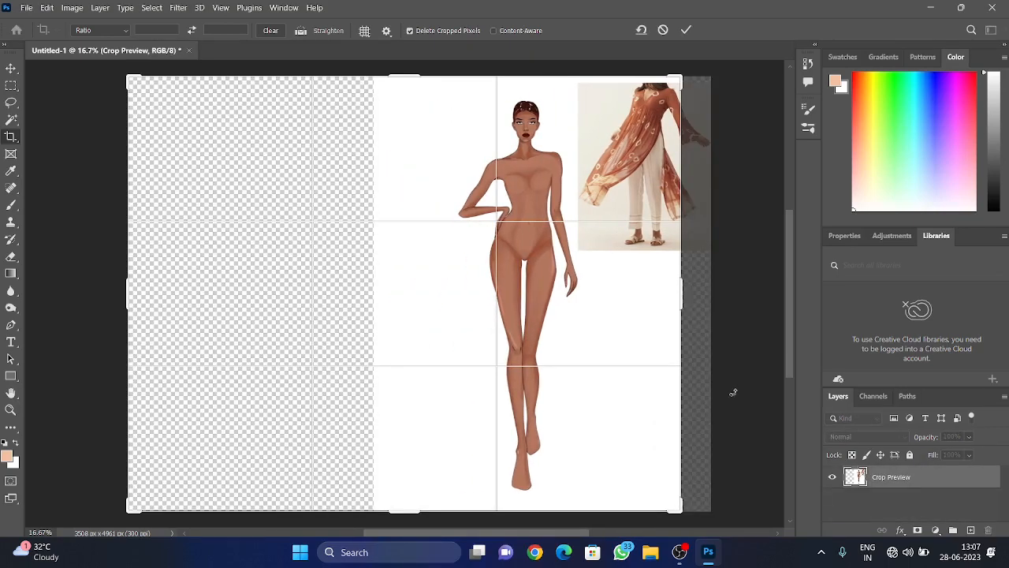
left_click_drag(682, 298, 784, 314)
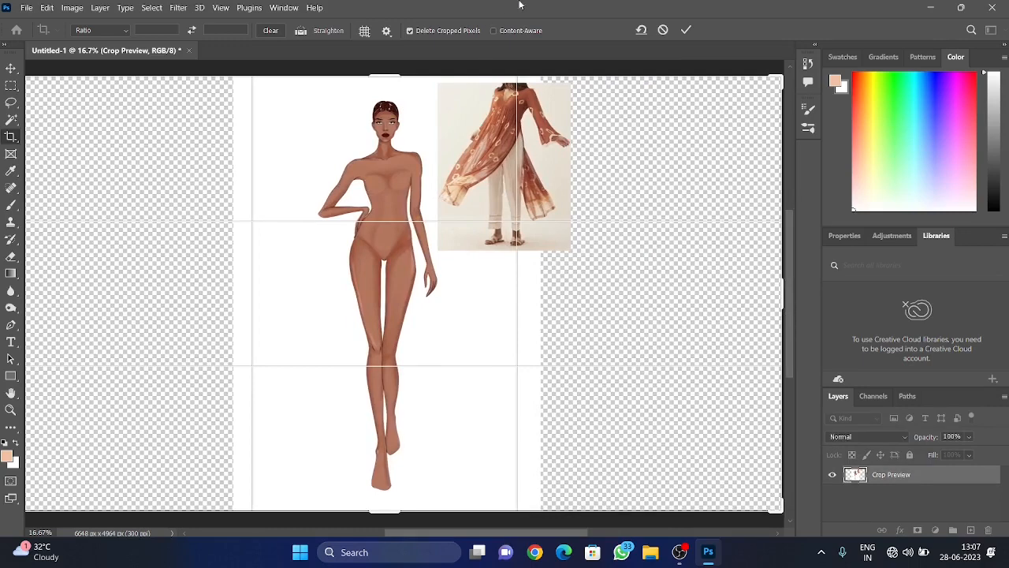
left_click(685, 30)
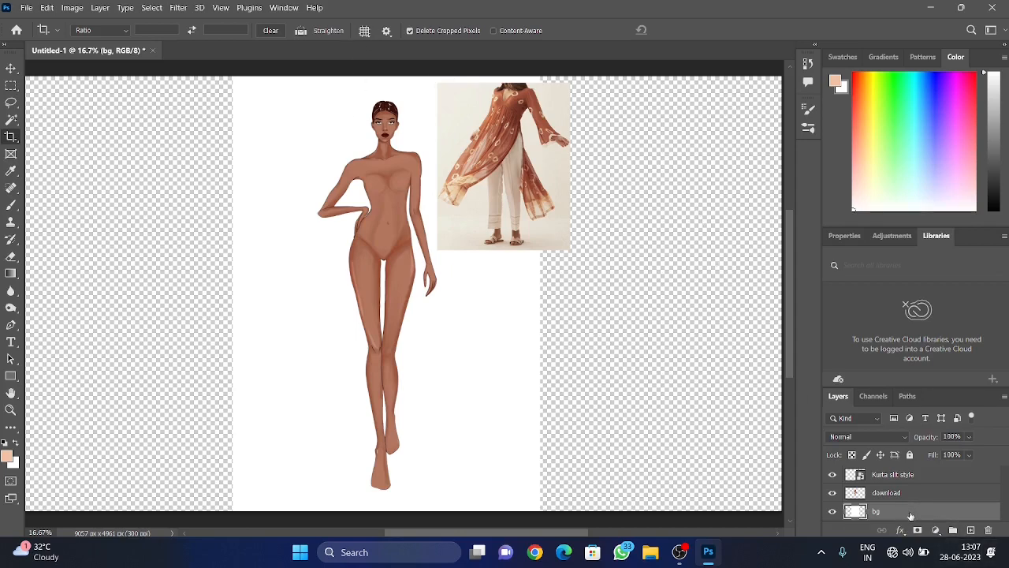
Fill the extended bg layer with the white background colour, also trying the peach foreground colour before returning to white
key("ctrl+BackSpace")
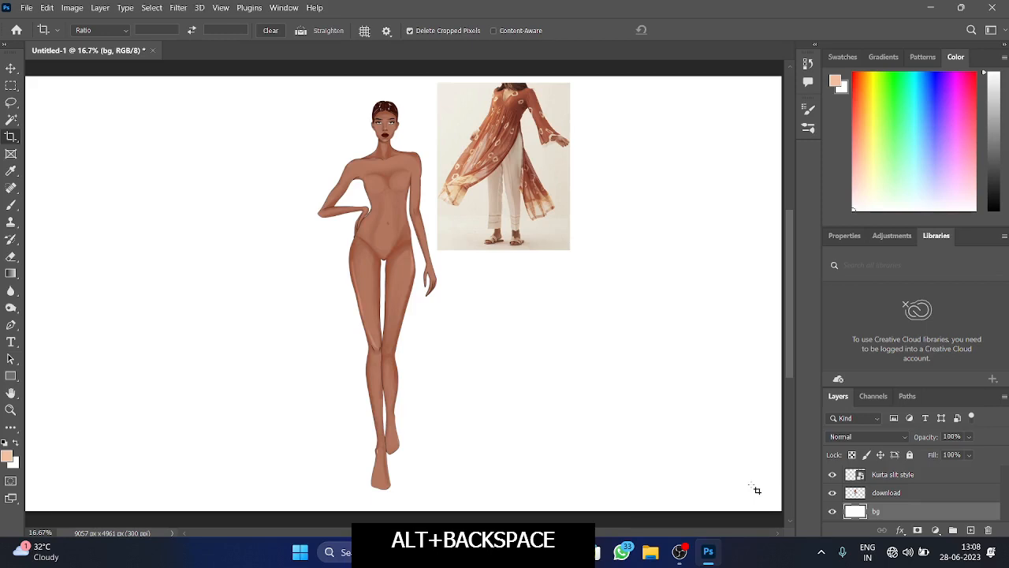
key("alt+BackSpace")
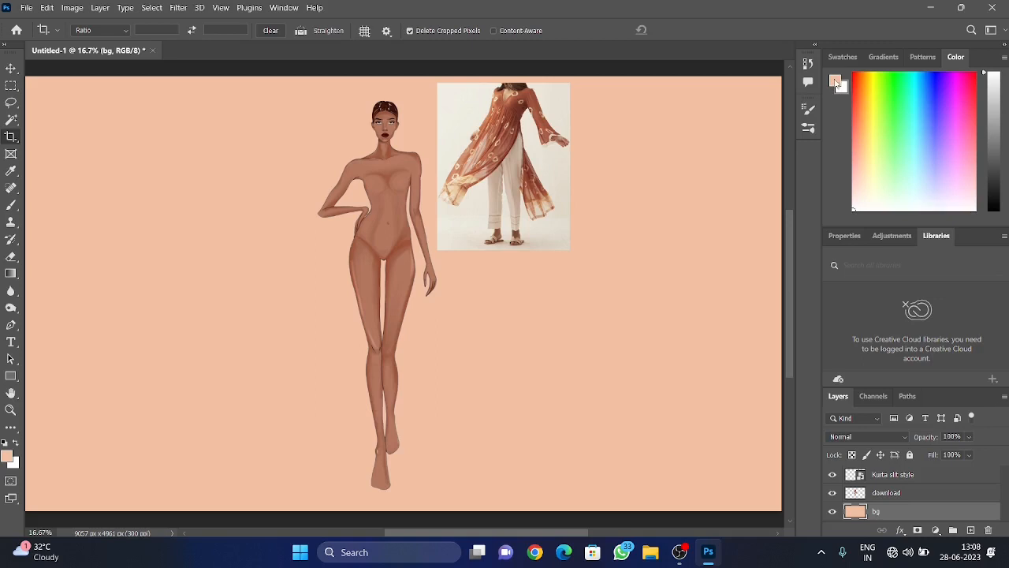
key("ctrl+BackSpace")
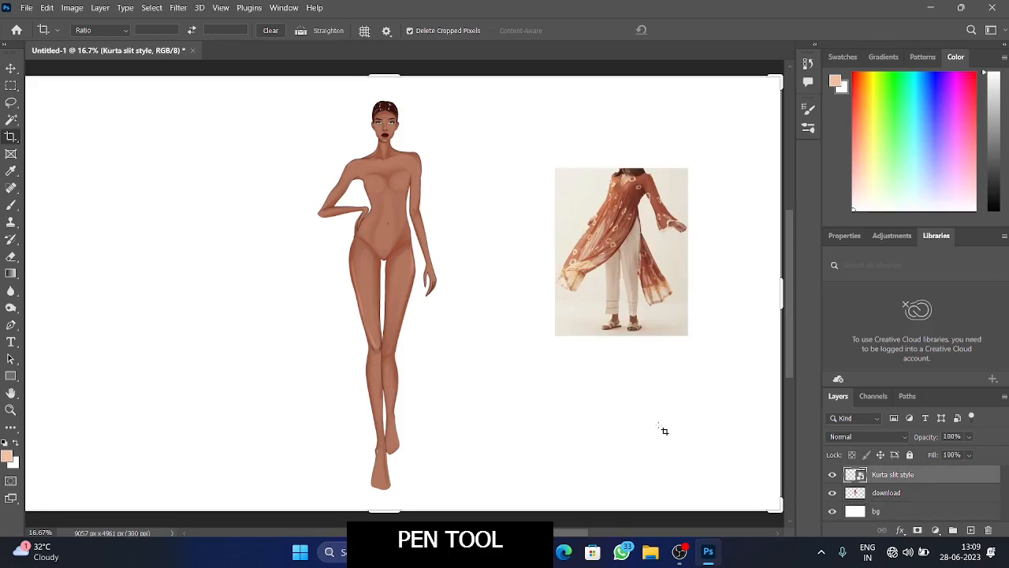
Choose the Pen tool and move the kurta reference photo closer beside the figure, its top edge level with the head
left_click(13, 327)
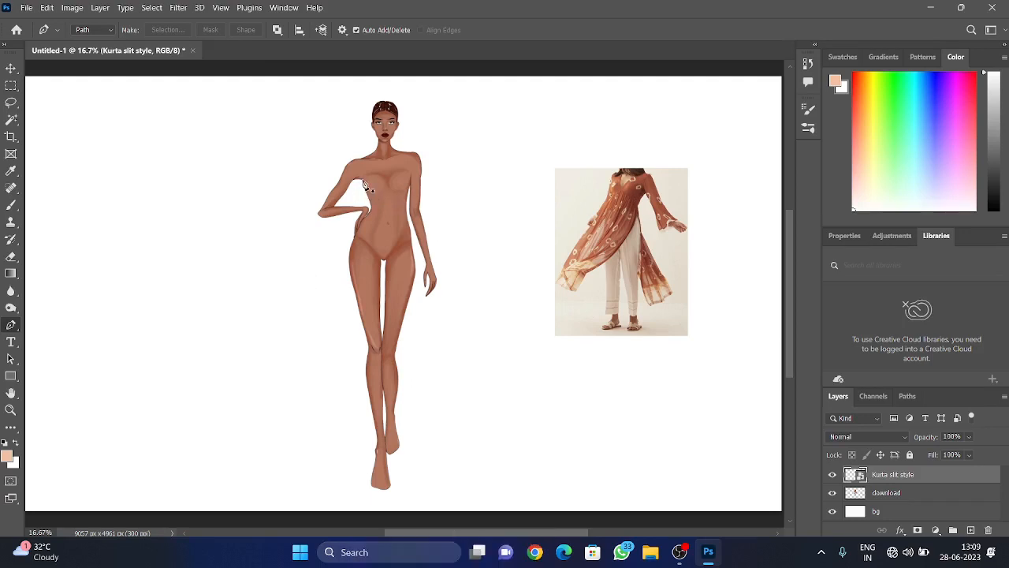
scroll(364, 183, "up", 5)
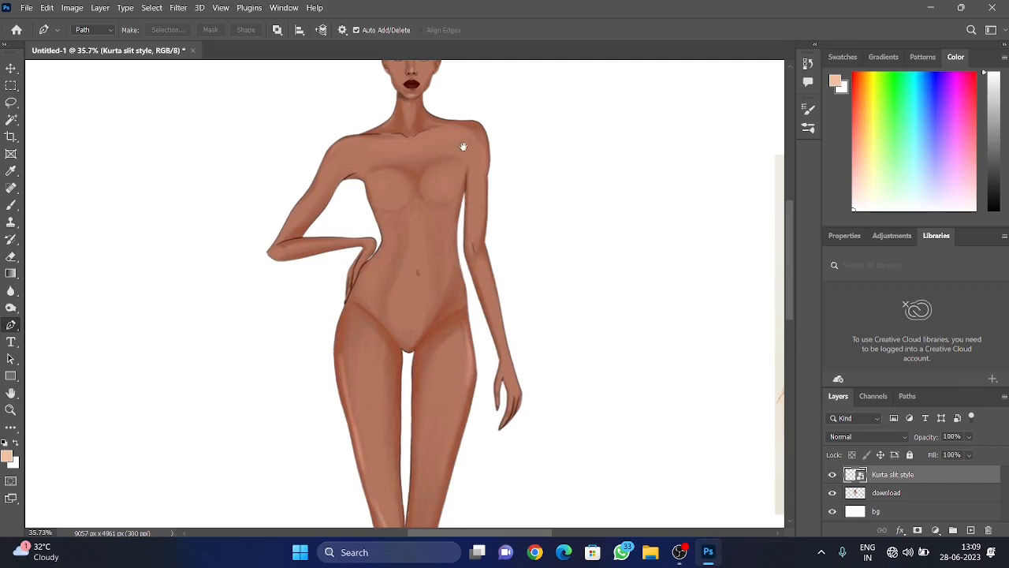
left_click_drag(462, 149, 414, 274)
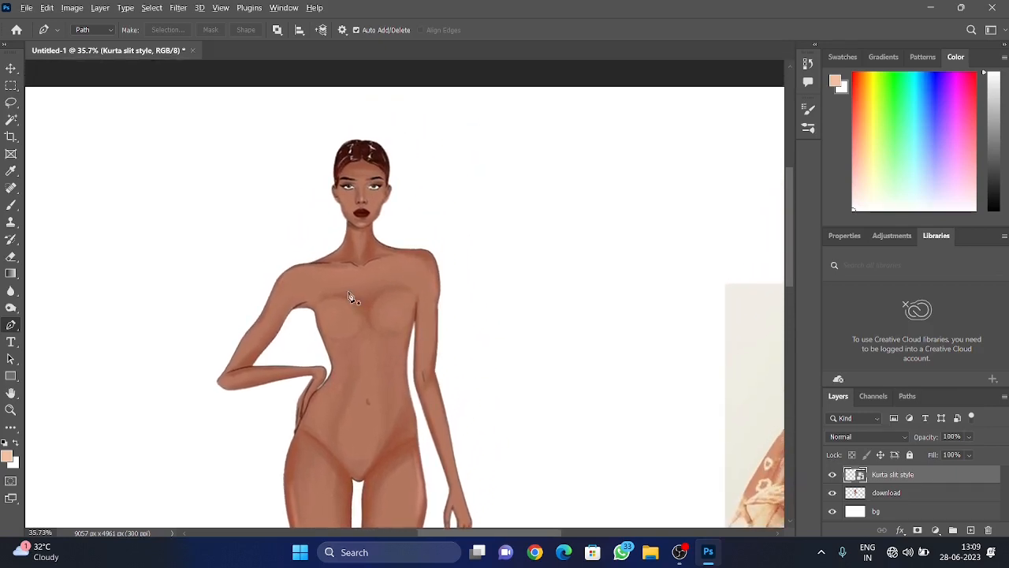
scroll(353, 297, "up", 2)
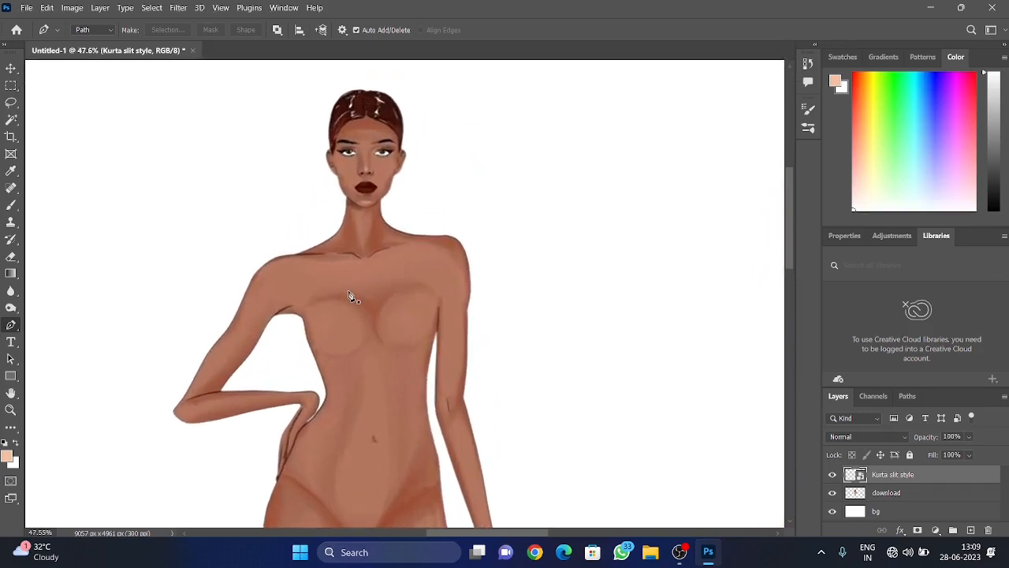
scroll(352, 297, "down", 3)
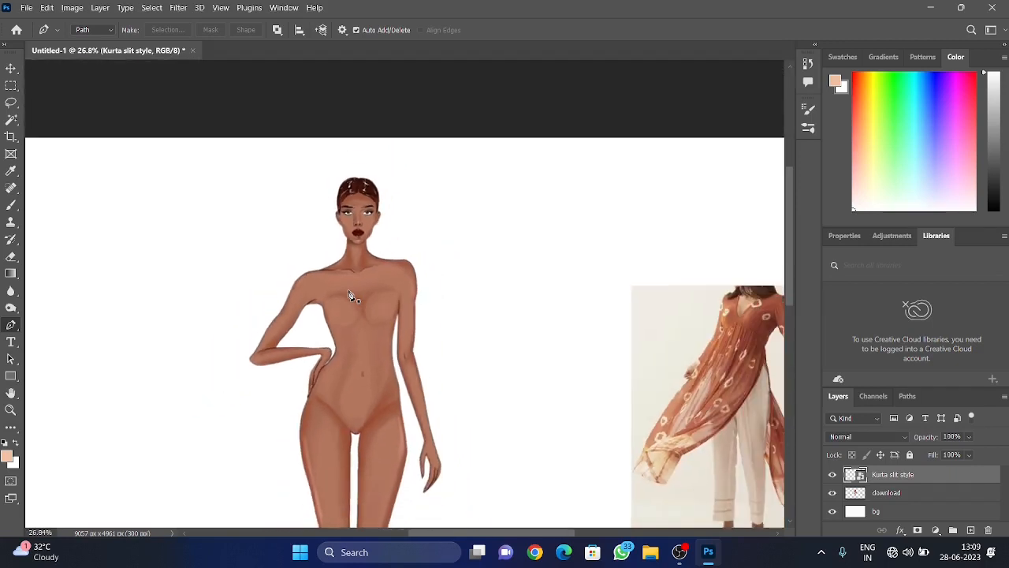
left_click_drag(659, 379, 689, 410)
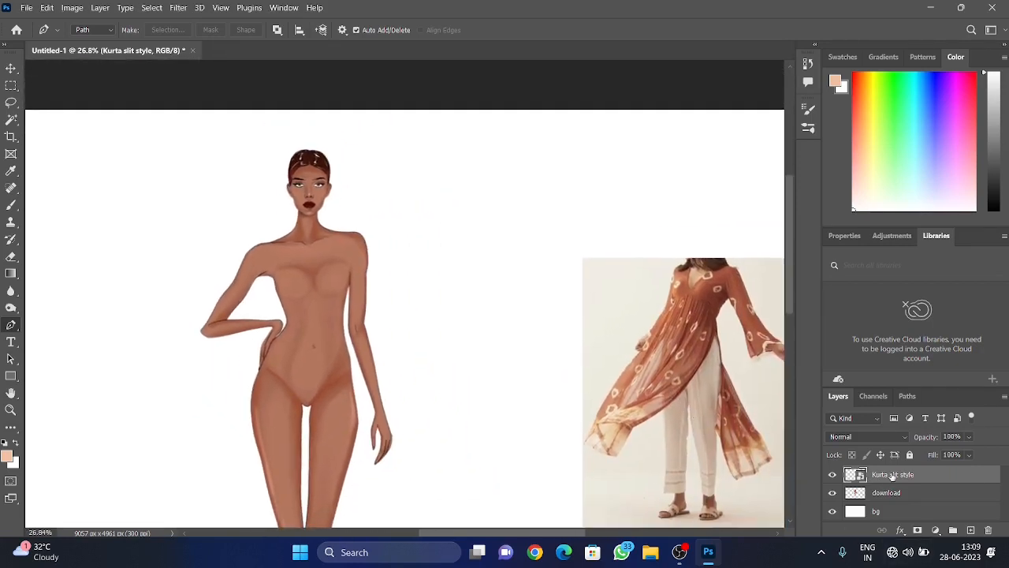
key("ctrl+t")
left_click_drag(639, 334, 437, 225)
key("Return")
Draw a curved V-neckline path from one shoulder down to the bust centre and up to the other, adding the short shoulder edge
scroll(329, 268, "up", 3)
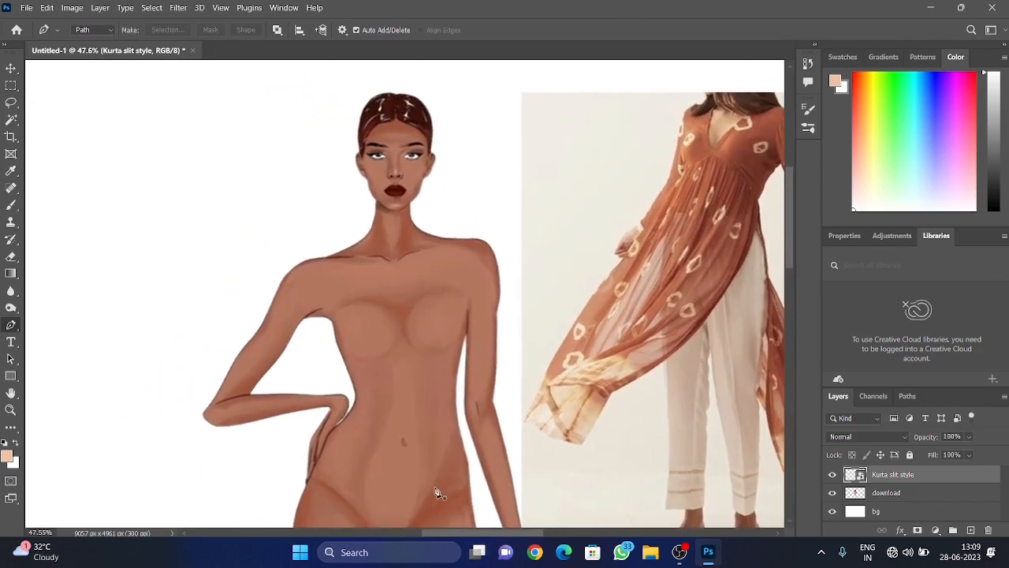
left_click(354, 241)
left_click_drag(393, 317, 443, 360)
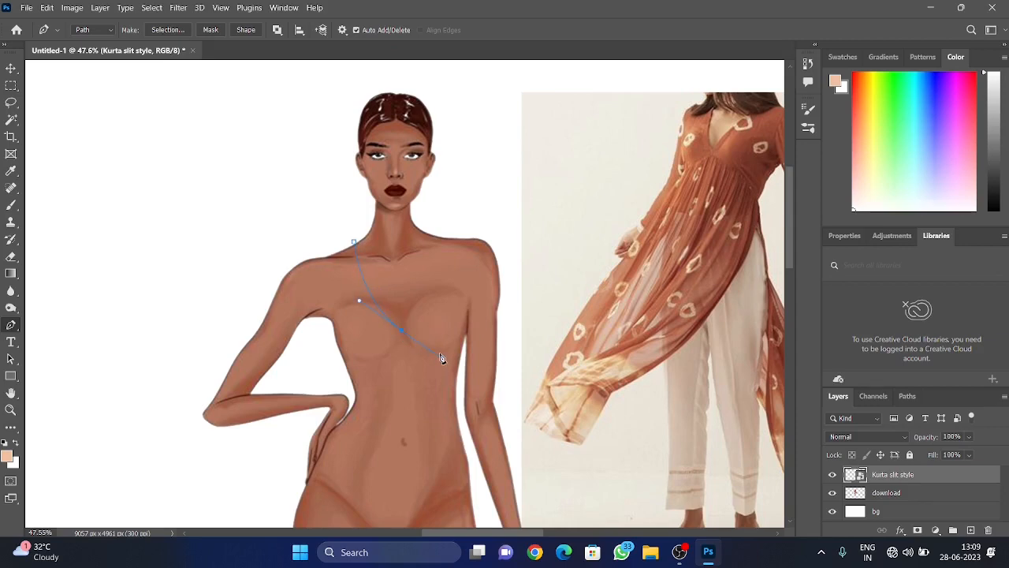
left_click(402, 332, "alt")
left_click_drag(443, 235, 444, 169)
left_click(443, 236, "alt")
left_click(466, 235)
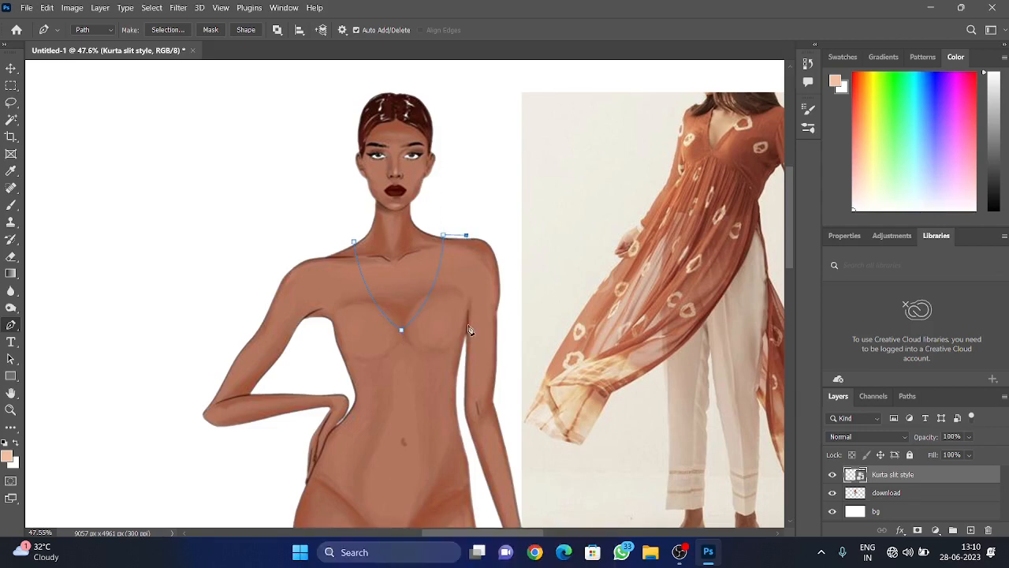
Continue the path down the straight arm's armhole and side, and across the underbust as a peaked curve to the opposite side
left_click_drag(468, 324, 491, 360)
left_click(468, 324, "alt")
left_click_drag(458, 391, 456, 405)
left_click(459, 391, "alt")
left_click_drag(402, 345, 387, 349)
left_click(403, 346, "alt")
left_click_drag(351, 385, 342, 409)
left_click(352, 385, "alt")
Trace the side, armhole and shoulder edge on the bent-arm side and close the bodice path
left_click_drag(329, 324, 330, 313)
left_click(329, 325, "alt")
left_click_drag(330, 252, 301, 195)
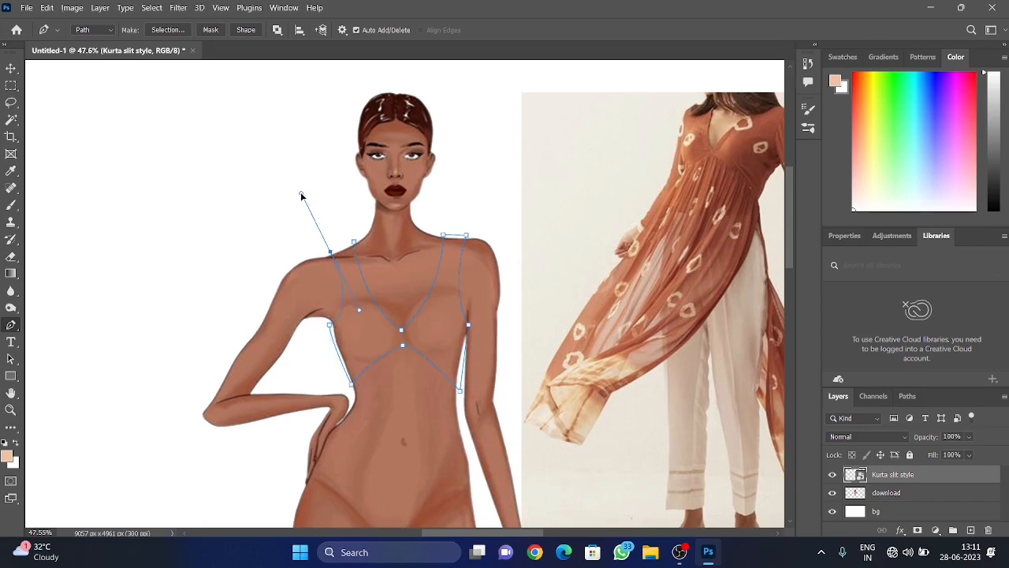
left_click(330, 252, "alt")
left_click(353, 241)
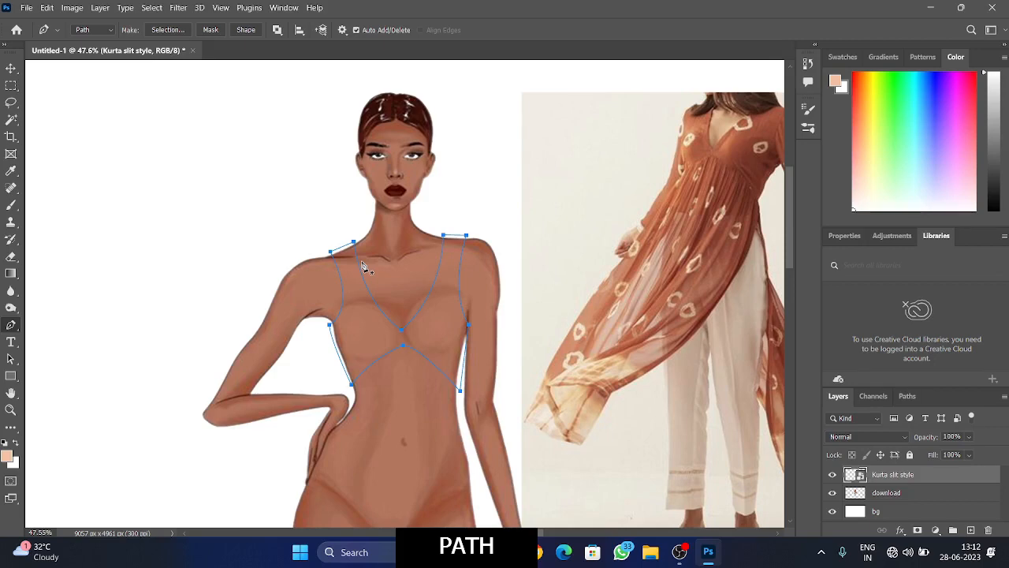
Save the bodice work path as "top"
left_click(907, 396)
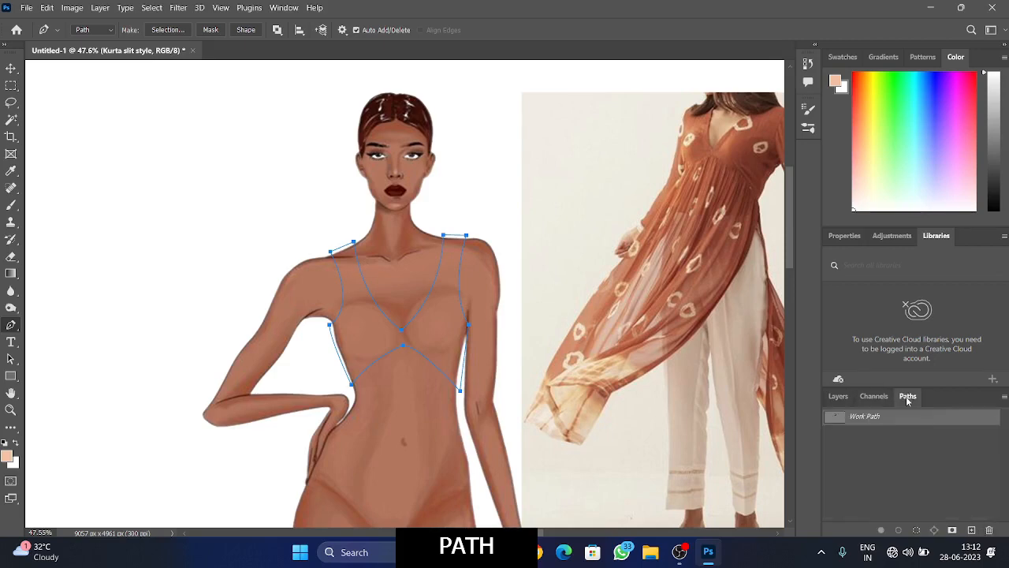
double_click(865, 418)
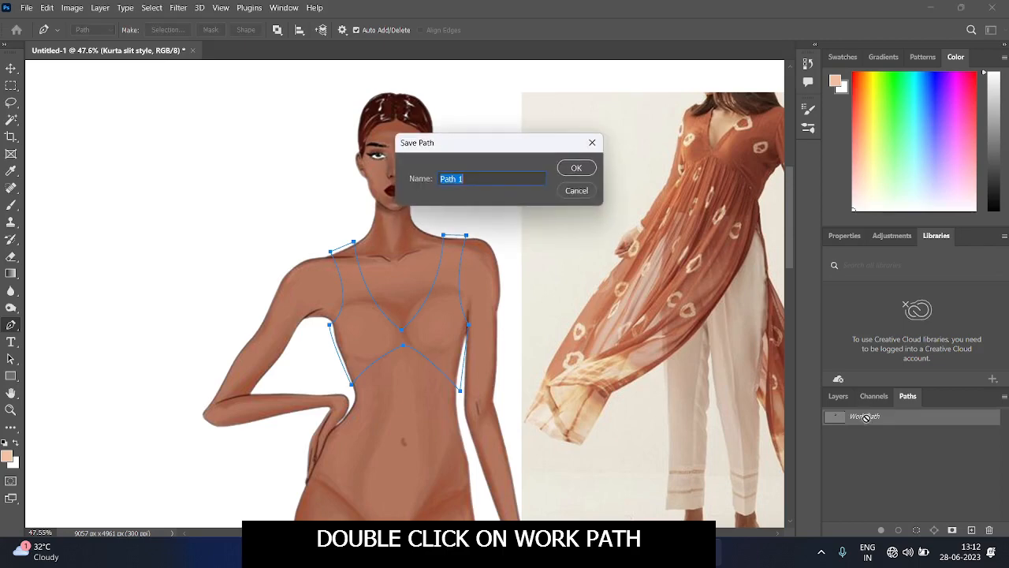
type("top")
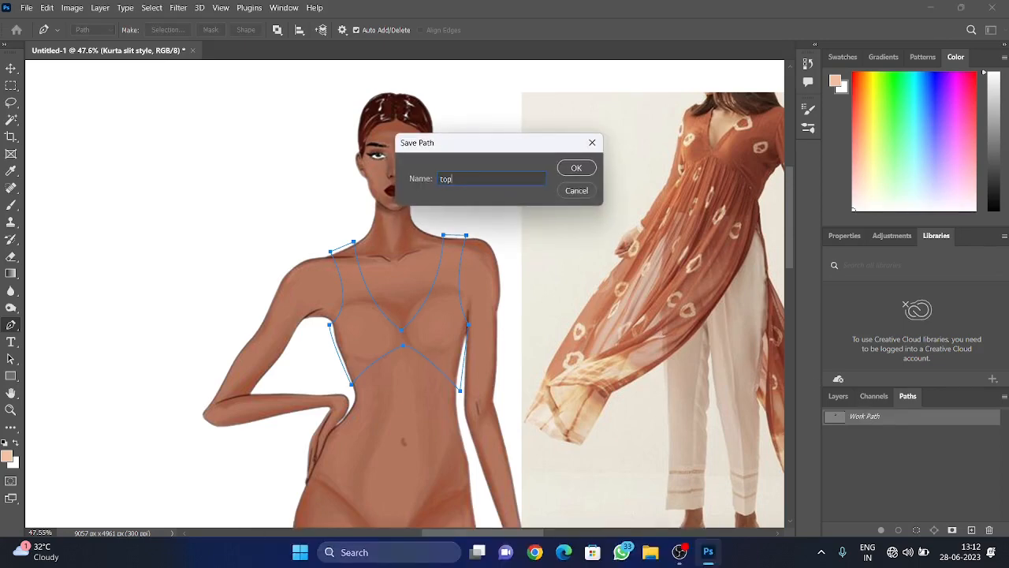
key("Return")
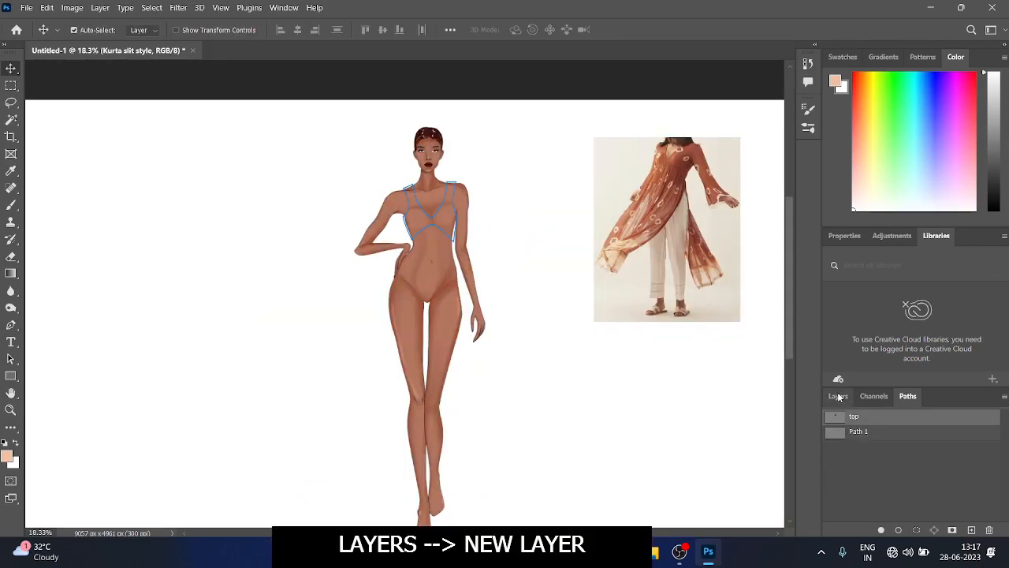
Add a new layer above the Kurta slit style layer and name it "top"
left_click(837, 397)
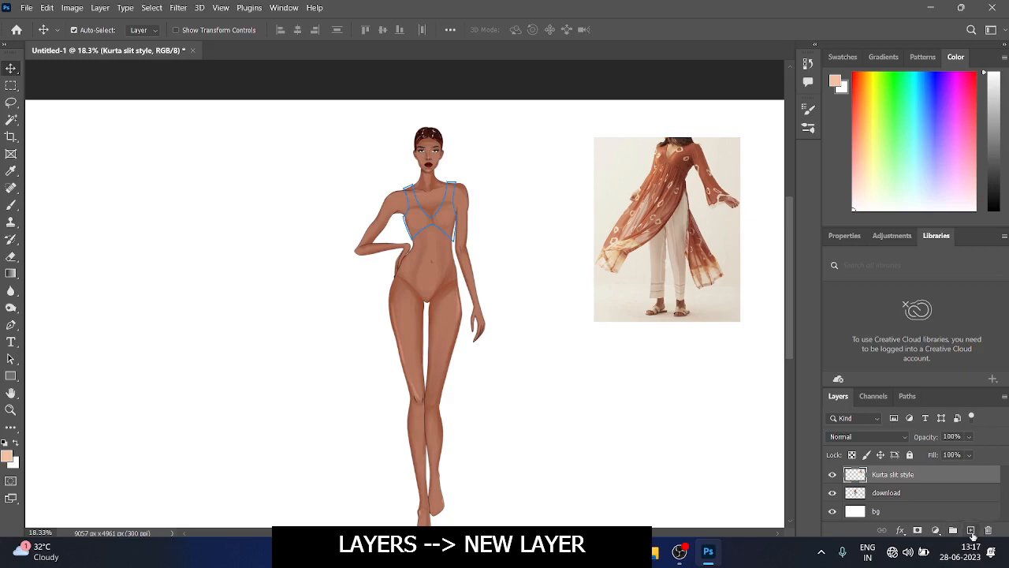
left_click(970, 532)
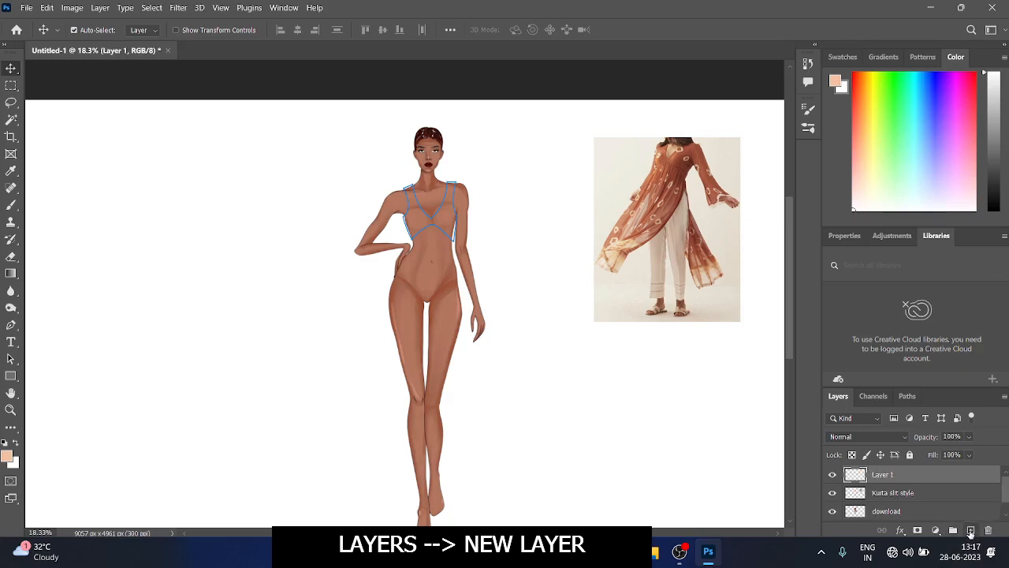
double_click(881, 473)
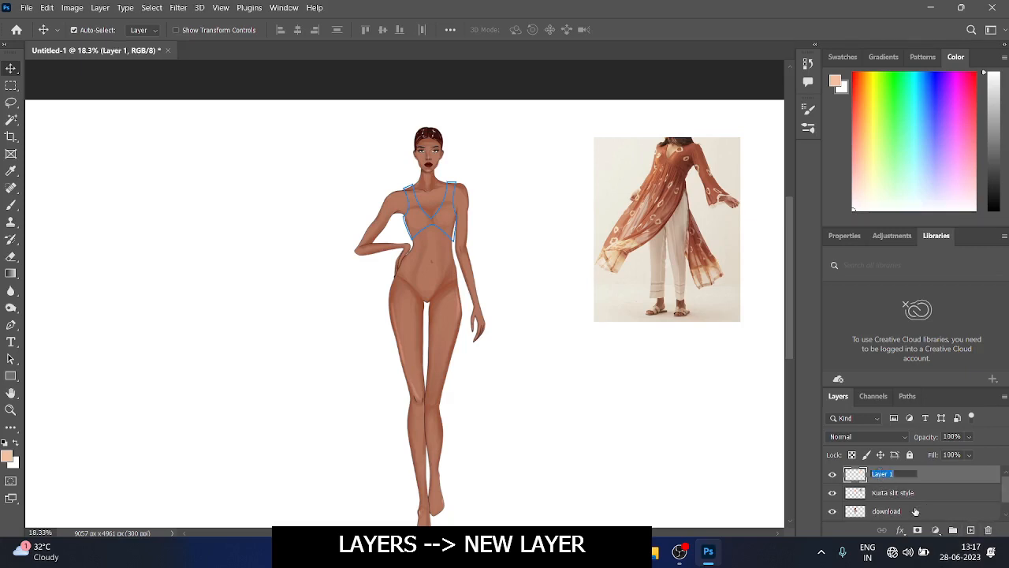
type("ttttttttttttop")
key("BackSpace")
key("BackSpace")
key("BackSpace")
key("BackSpace")
key("BackSpace")
key("BackSpace")
key("BackSpace")
key("BackSpace")
key("BackSpace")
key("BackSpace")
key("BackSpace")
key("BackSpace")
key("BackSpace")
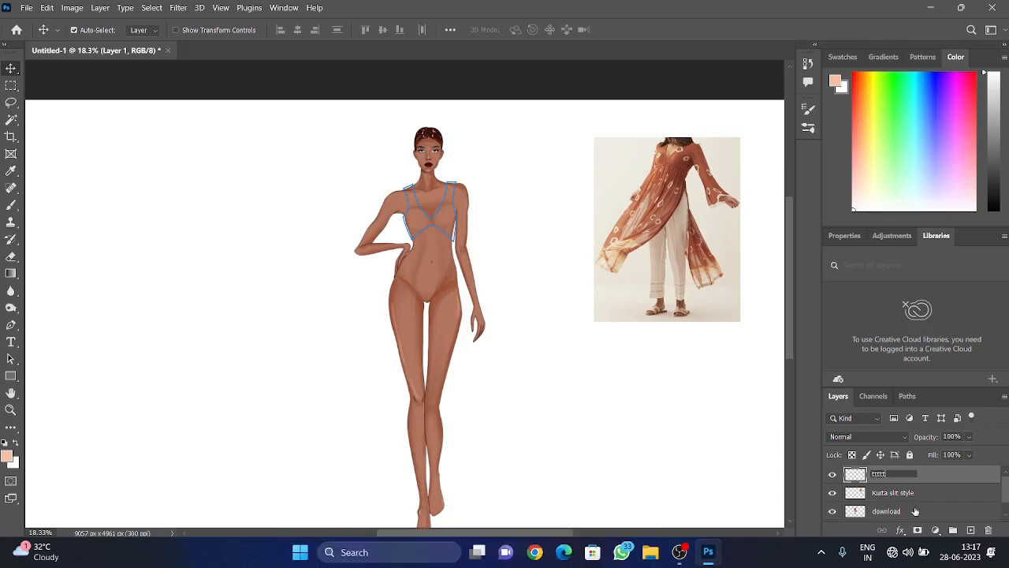
key("Return")
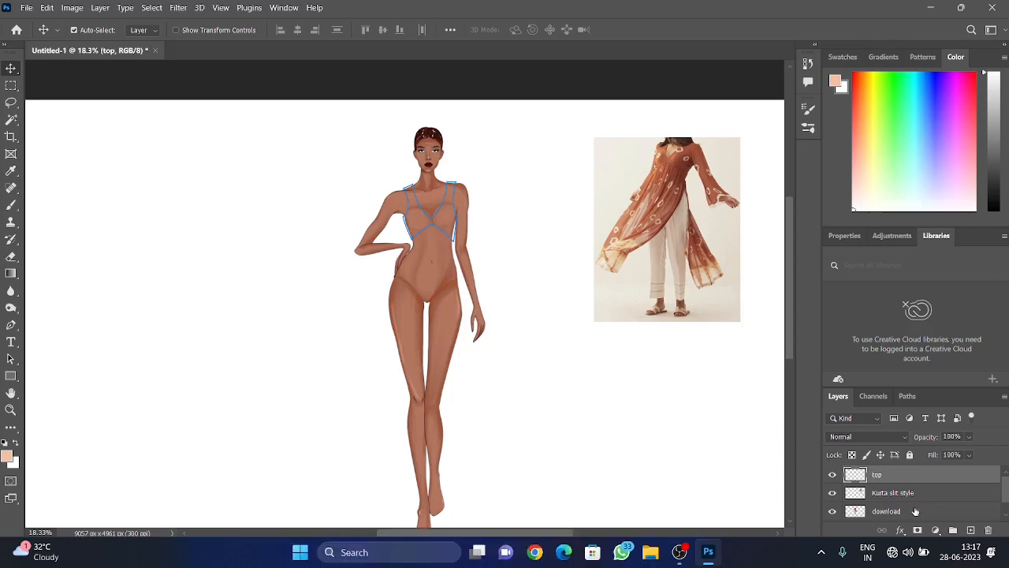
With the Brush tool, set both the background and foreground colours to black
left_click(908, 395)
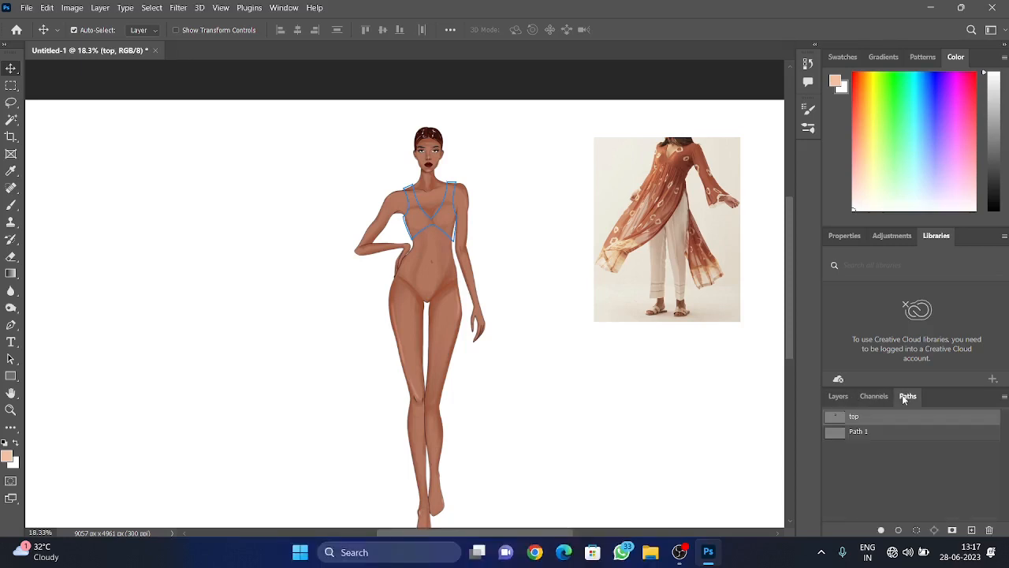
left_click(11, 204)
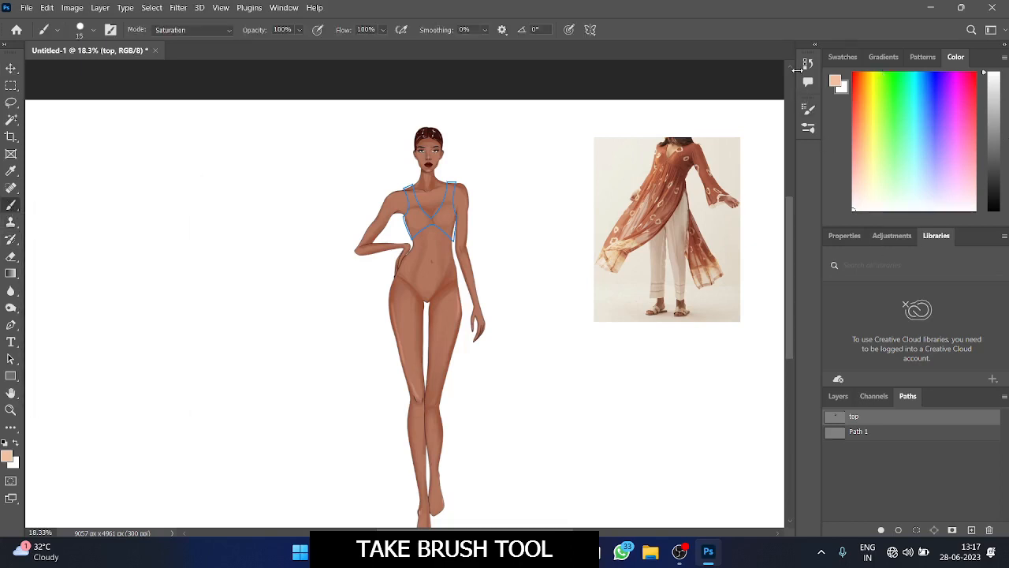
left_click(997, 210)
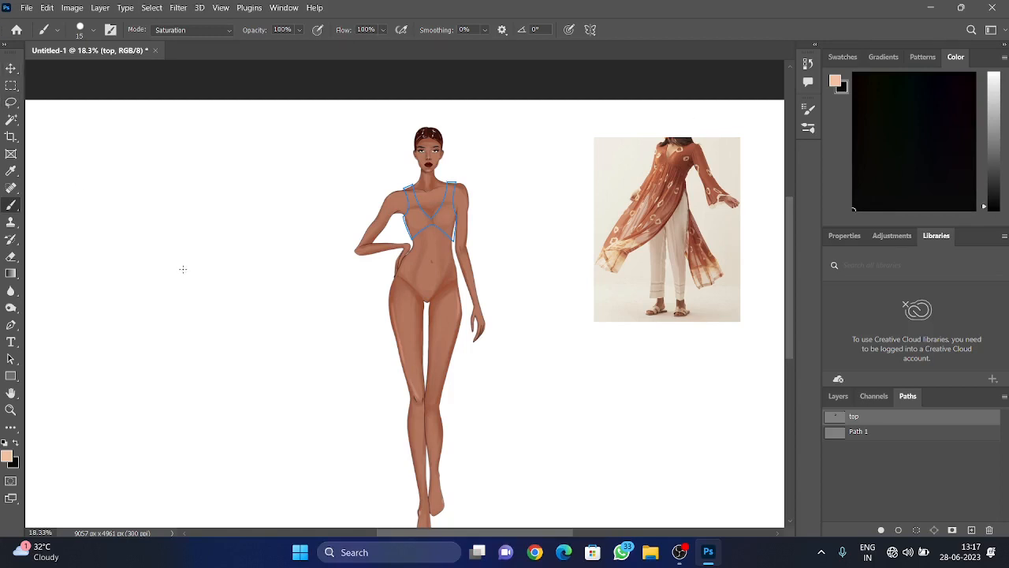
left_click_drag(182, 247, 279, 324)
key("ctrl+z")
left_click(836, 84)
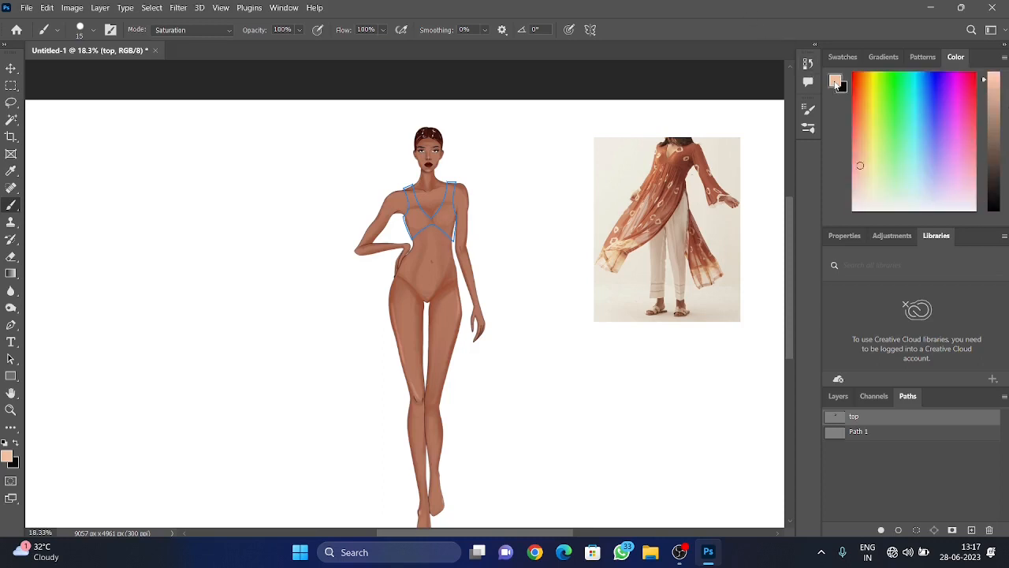
left_click(995, 211)
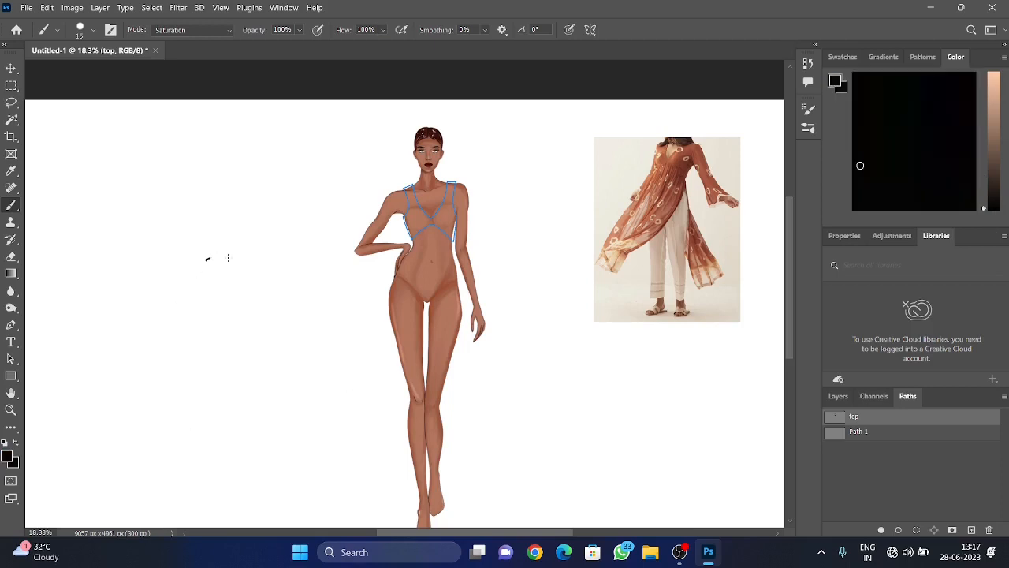
Test brush strokes on the blank area beside the figure, reduce the brush size to 5, and undo the test strokes
left_click_drag(228, 258, 273, 266)
key("ctrl+z")
left_click_drag(231, 278, 273, 264)
mouse_move(235, 301)
left_mouse_down()
mouse_move(288, 287)
mouse_move(262, 321)
mouse_move(292, 315)
left_mouse_up()
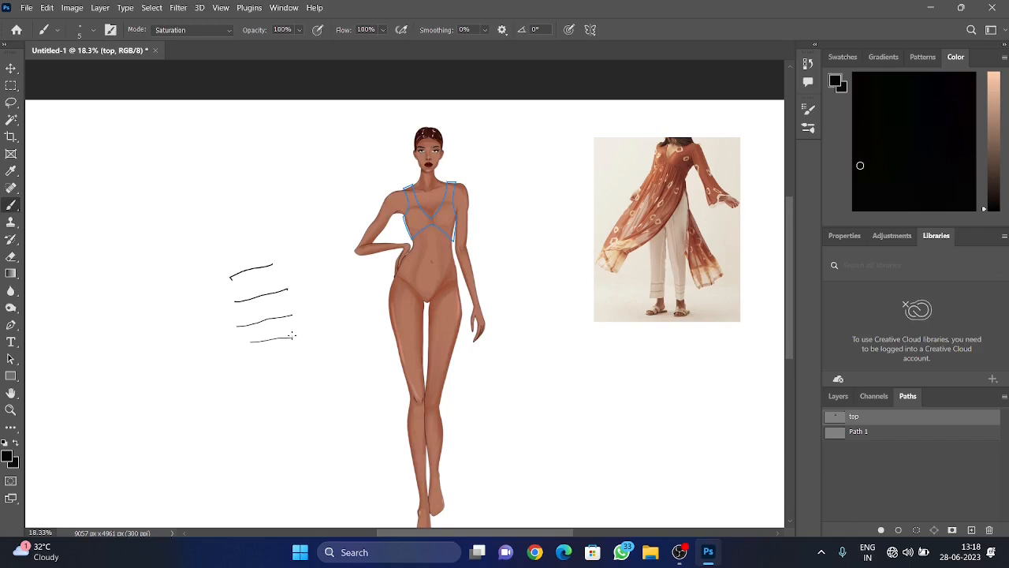
key("ctrl+z")
key("ctrl+z")
key("ctrl+z")
key("ctrl+z")
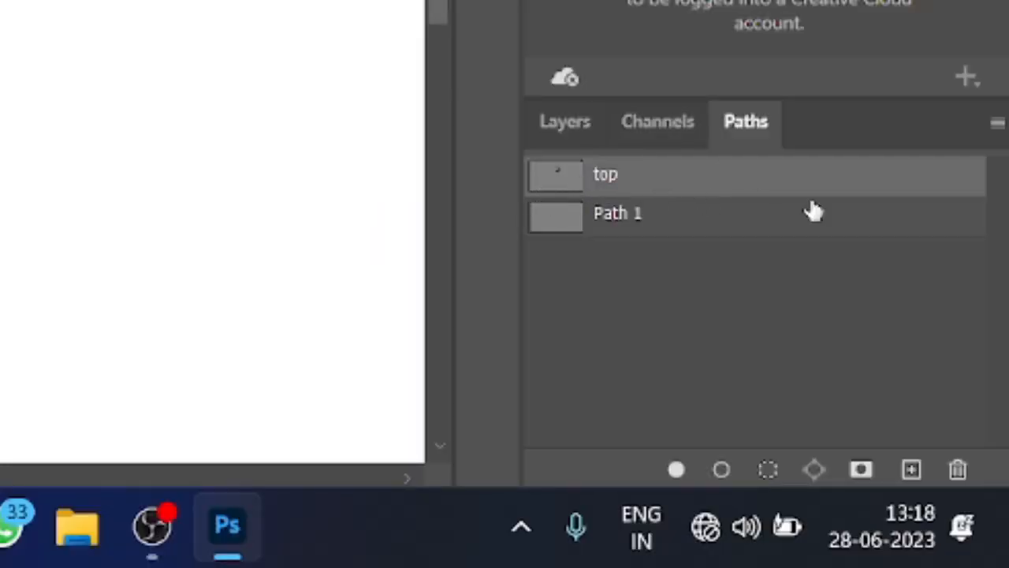
Stroke the "top" path with the black brush on the top layer and deselect the path
left_click(722, 471)
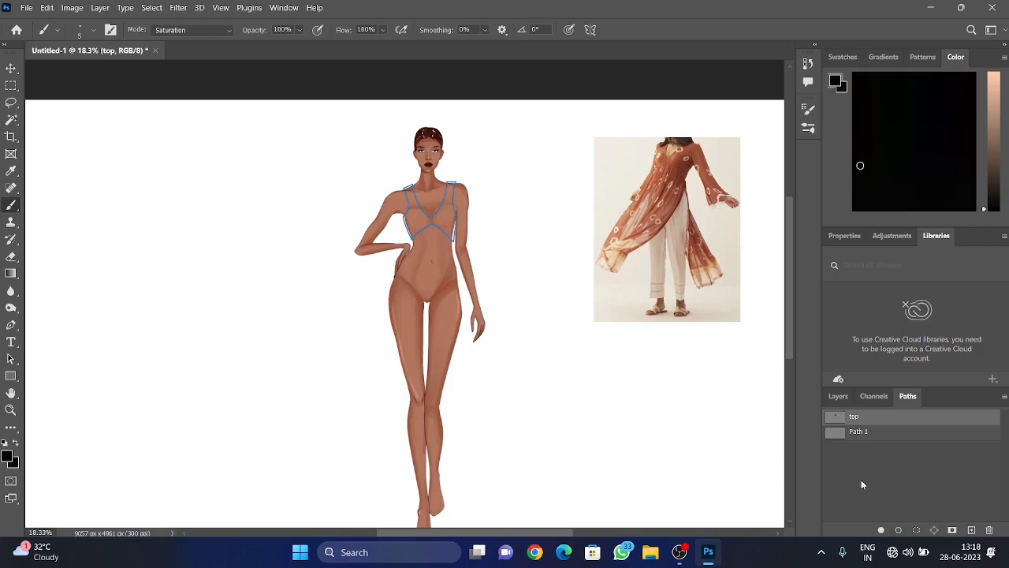
left_click(914, 487)
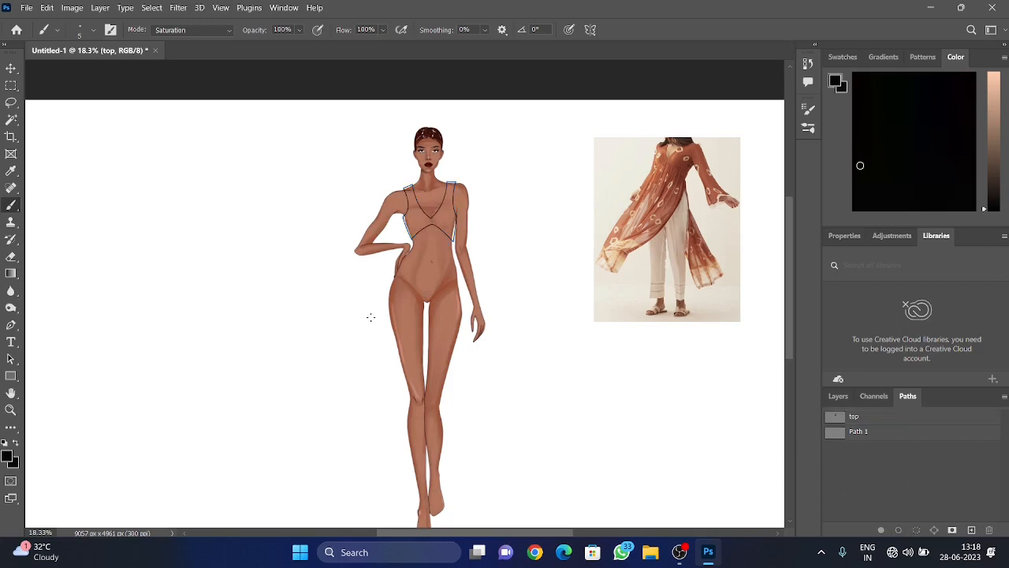
left_click(839, 397)
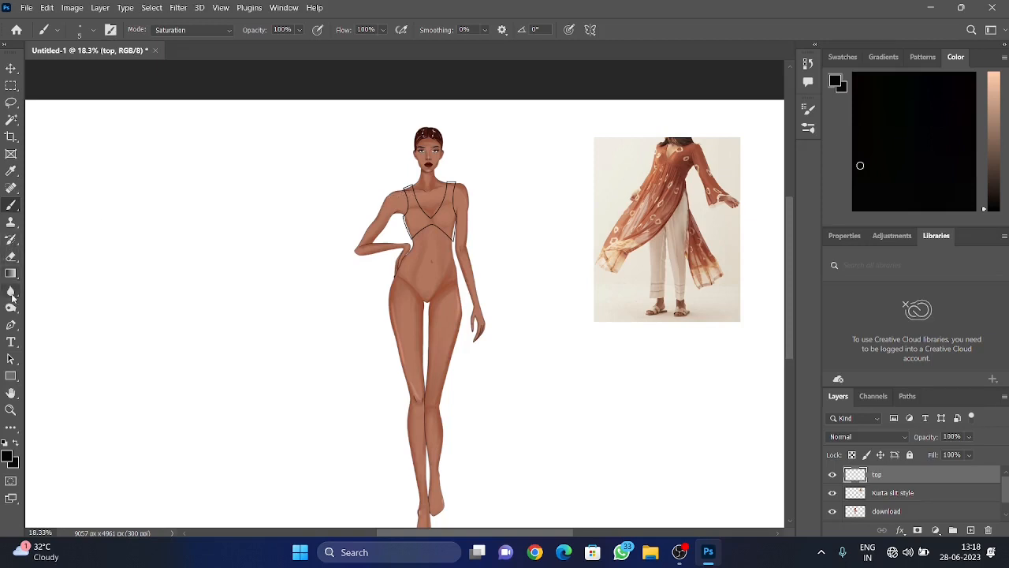
Start a sleeve path with the Pen tool from the bodice shoulder along the outer edge of the bent arm to the elbow
left_click(12, 325)
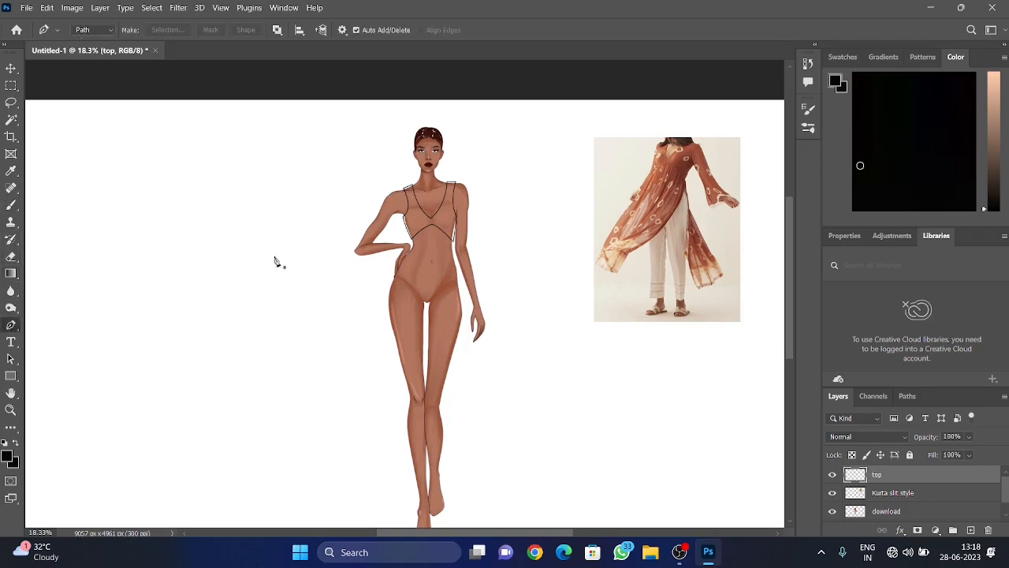
scroll(352, 173, "up", 5)
left_click_drag(348, 165, 338, 176)
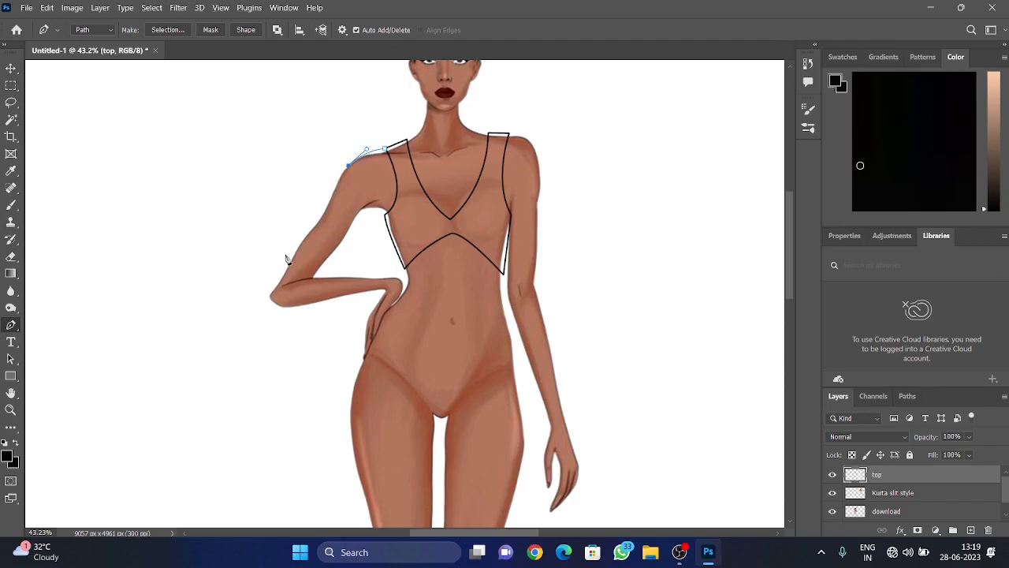
left_click_drag(290, 253, 262, 306)
left_click_drag(698, 314, 562, 387)
left_click_drag(142, 349, 136, 364)
left_click(143, 349, "alt")
Continue the sleeve path around a wavy flared hem and back under the arm, closing it along the armhole
left_click_drag(97, 428, 72, 464)
key("ctrl+z")
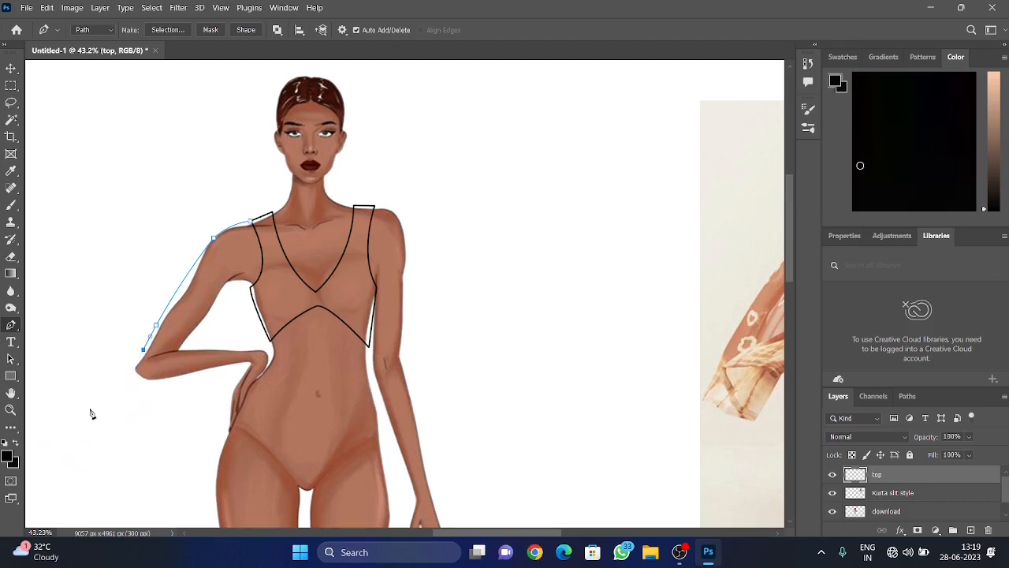
left_click_drag(127, 371, 197, 383)
left_click_drag(523, 330, 436, 333)
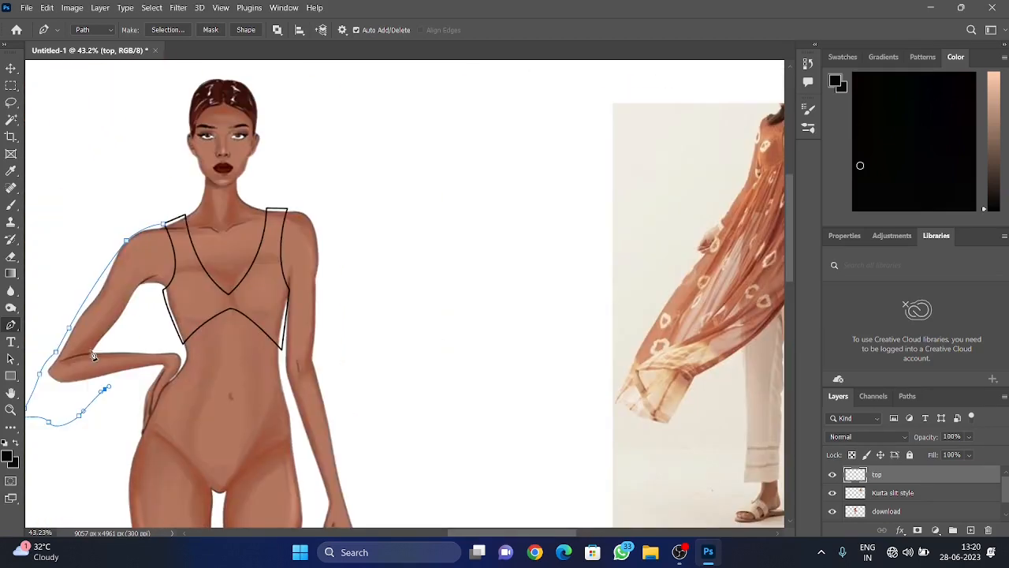
left_click_drag(145, 371, 147, 350)
left_click_drag(145, 297, 173, 315)
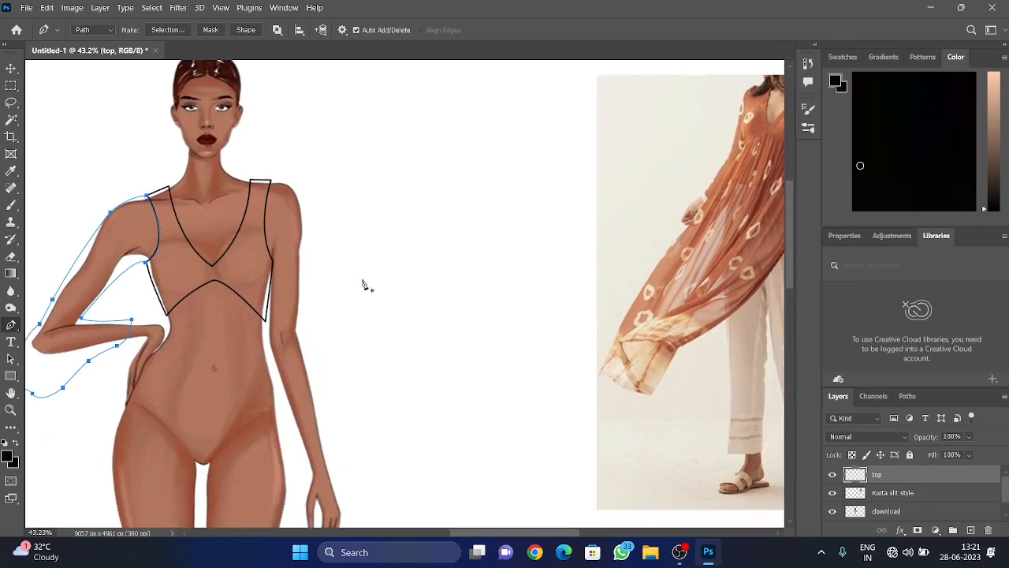
Draw the second sleeve path from the bodice shoulder down the straight arm, around a flared hem, and back up the armhole to close
left_click(270, 180)
left_click_drag(303, 212, 302, 248)
left_click_drag(303, 328, 313, 376)
left_click_drag(358, 461, 312, 484)
left_click(291, 473)
left_click_drag(278, 384, 272, 371)
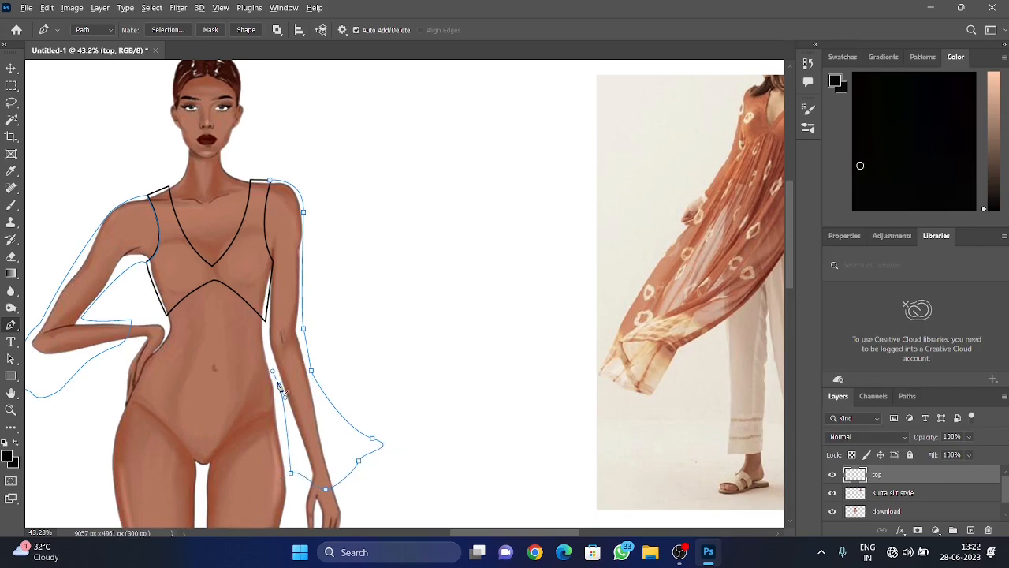
left_click(271, 302)
left_click(275, 261)
left_click(269, 180)
Start the kurta skirt path from the bodice's lower corner on the bent-arm side, down to mid-calf and across a wavy hem
scroll(276, 171, "down", 3)
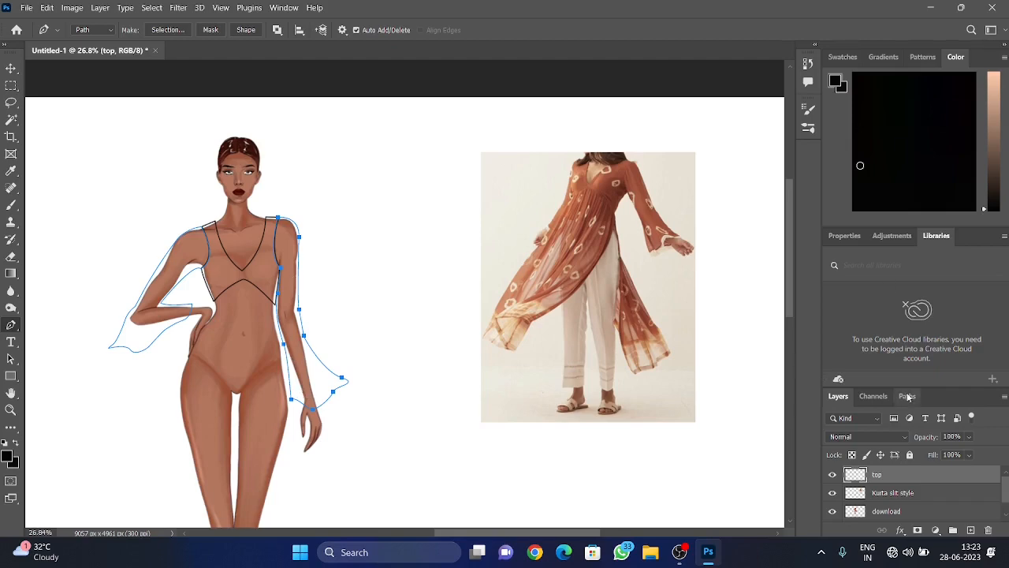
scroll(203, 315, "up", 2)
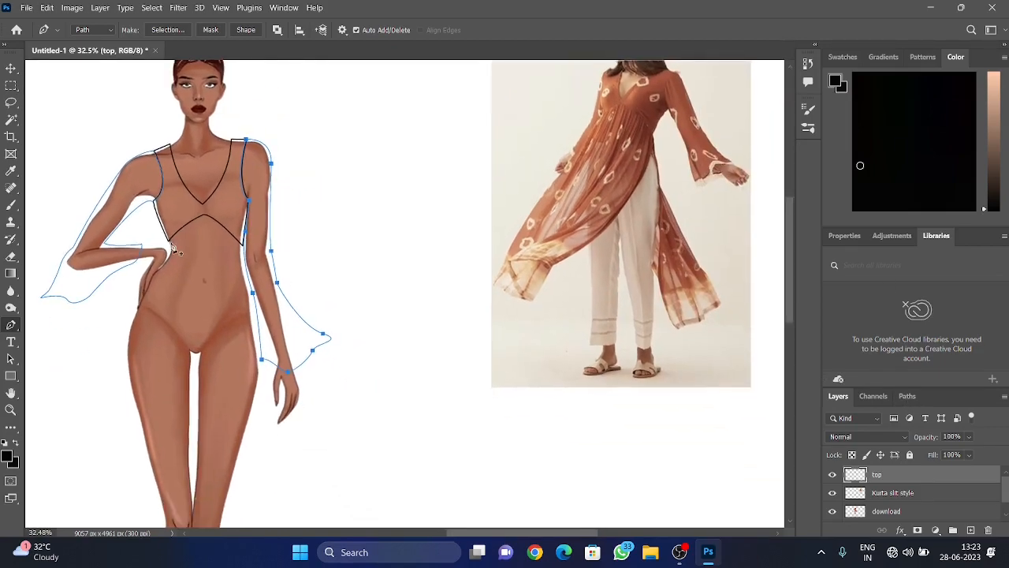
scroll(163, 418, "down", 2)
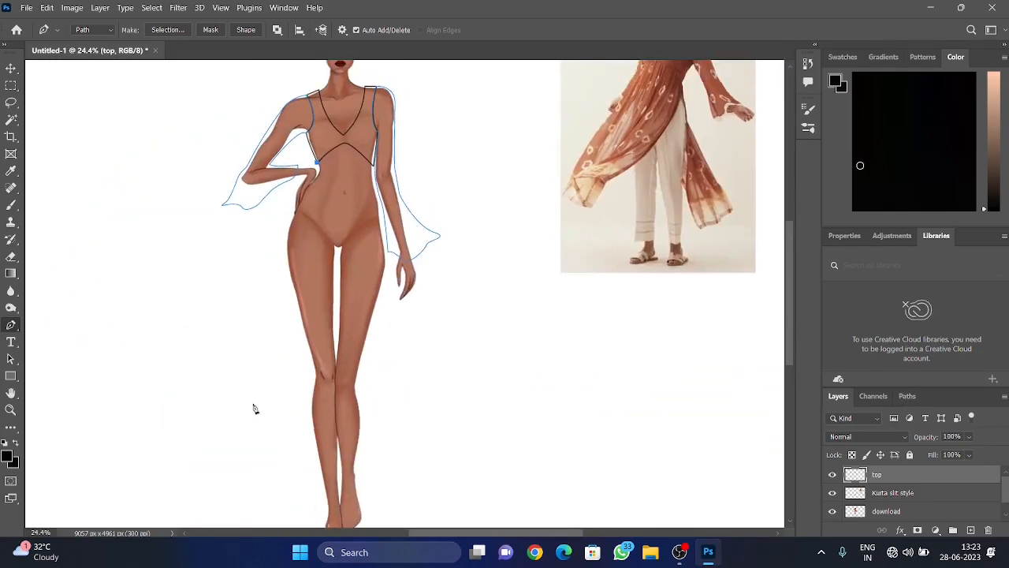
left_click_drag(282, 290, 291, 361)
left_click_drag(268, 432, 273, 445)
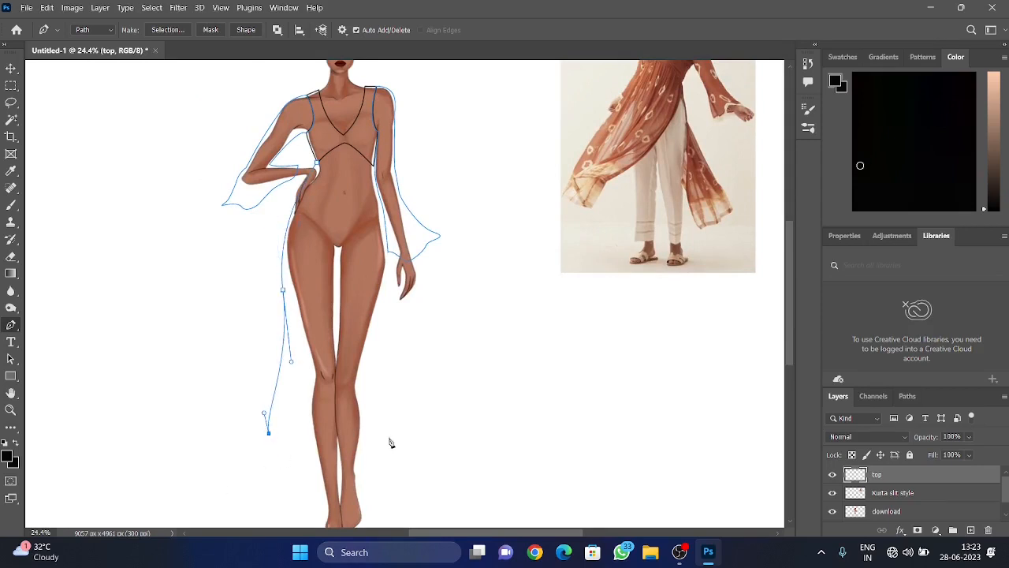
left_click(259, 456)
left_click_drag(316, 443, 356, 441)
key("ctrl+z")
left_click_drag(392, 450, 410, 455)
left_click(415, 448)
Continue the skirt path up the straight-arm side and close it along the curved underbust seam
left_click_drag(397, 329, 401, 296)
left_click_drag(380, 214, 379, 206)
key("ctrl+z")
key("ctrl+z")
left_click_drag(398, 334, 378, 222)
left_click_drag(373, 166, 367, 143)
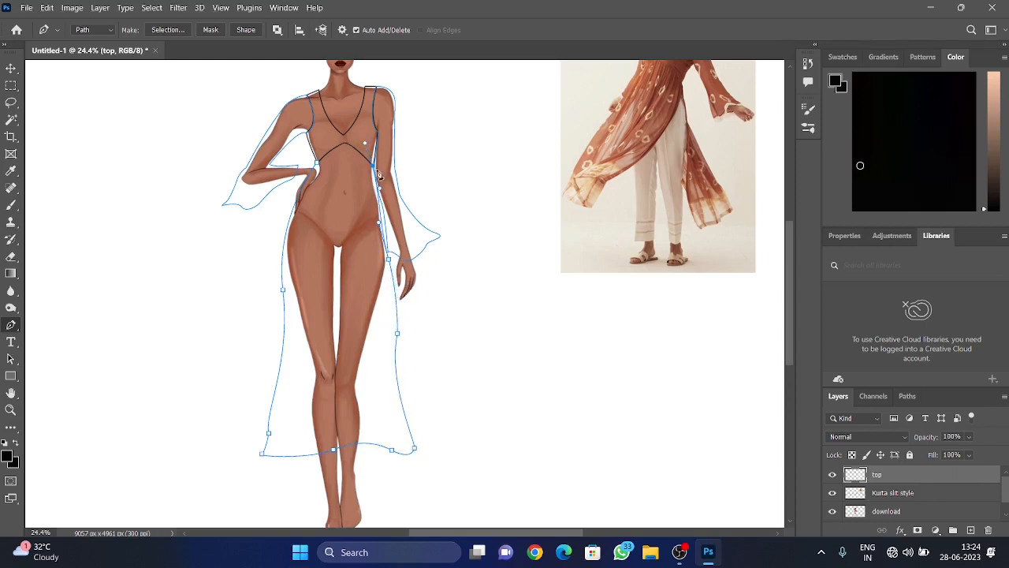
left_click(373, 166, "alt")
left_click(345, 142)
left_click(317, 162)
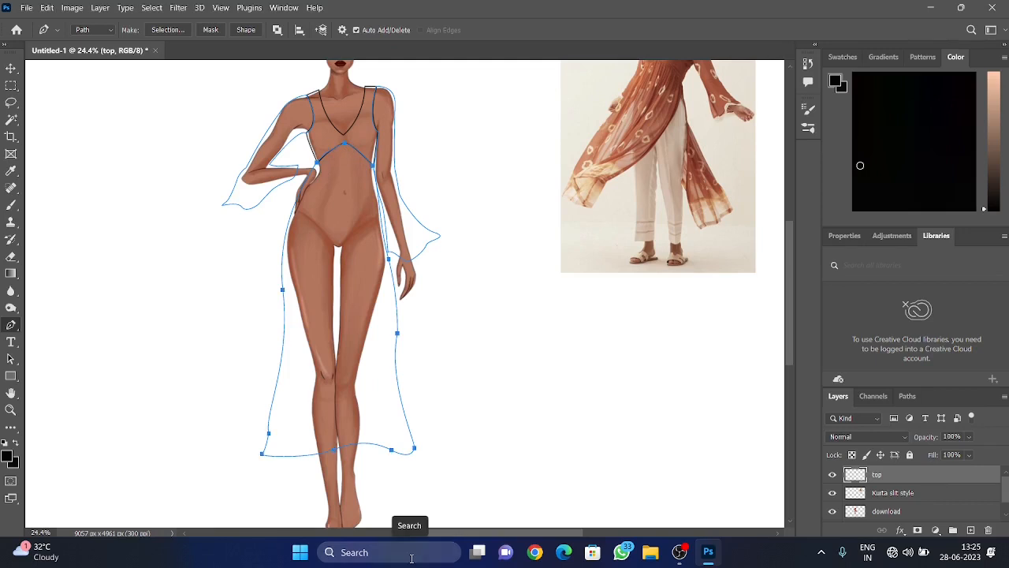
Save the work path as "kurti" and delete the empty "Path 1"
left_click(908, 397)
double_click(862, 448)
type("kurti")
key("Return")
left_click(883, 432)
left_click(990, 529)
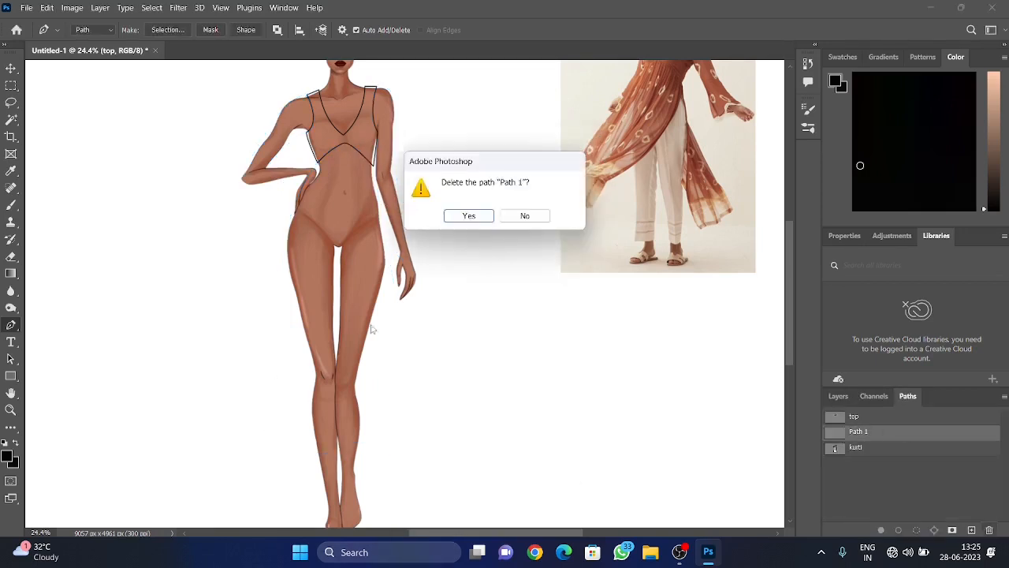
key("Return")
Start a pant path across the waist from the bent-arm side and down to the upper thigh on the straight-arm side
scroll(390, 360, "down", 1)
left_click_drag(389, 379, 409, 347)
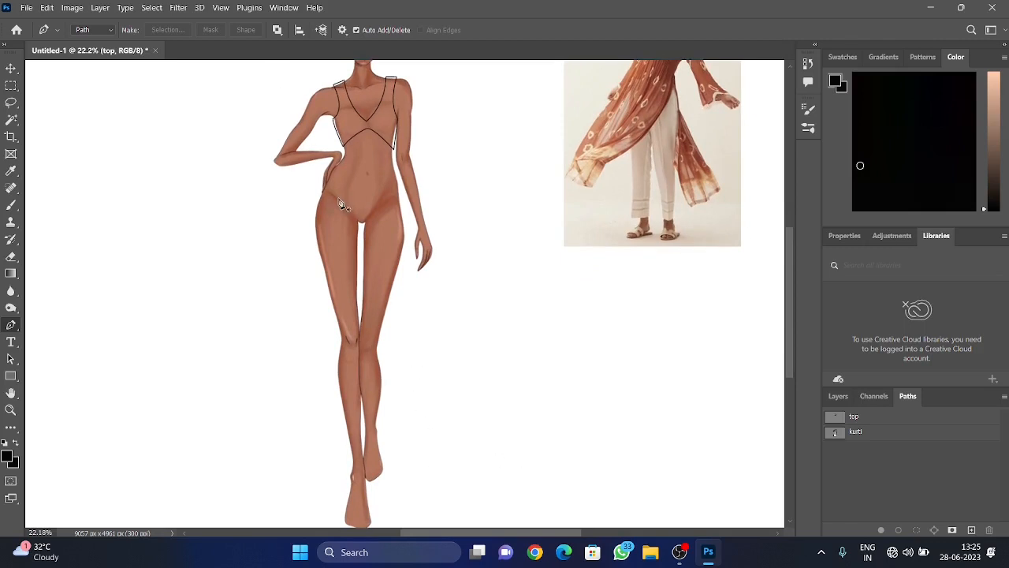
left_click(337, 162)
left_click_drag(394, 163, 411, 154)
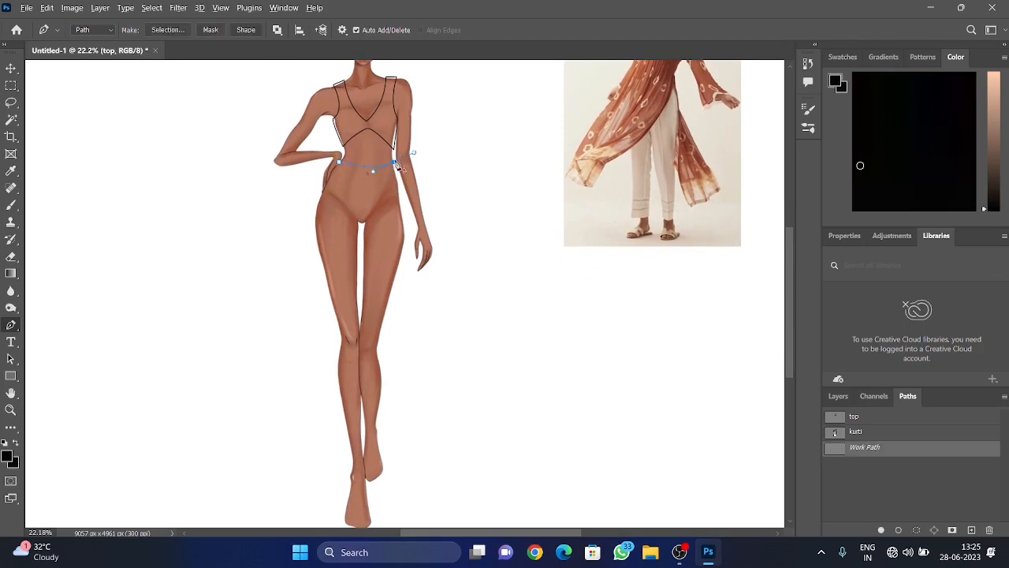
left_click(401, 264)
left_click_drag(389, 372, 393, 489)
left_click(388, 373, "alt")
left_click(385, 416)
key("ctrl+z")
key("ctrl+z")
key("ctrl+z")
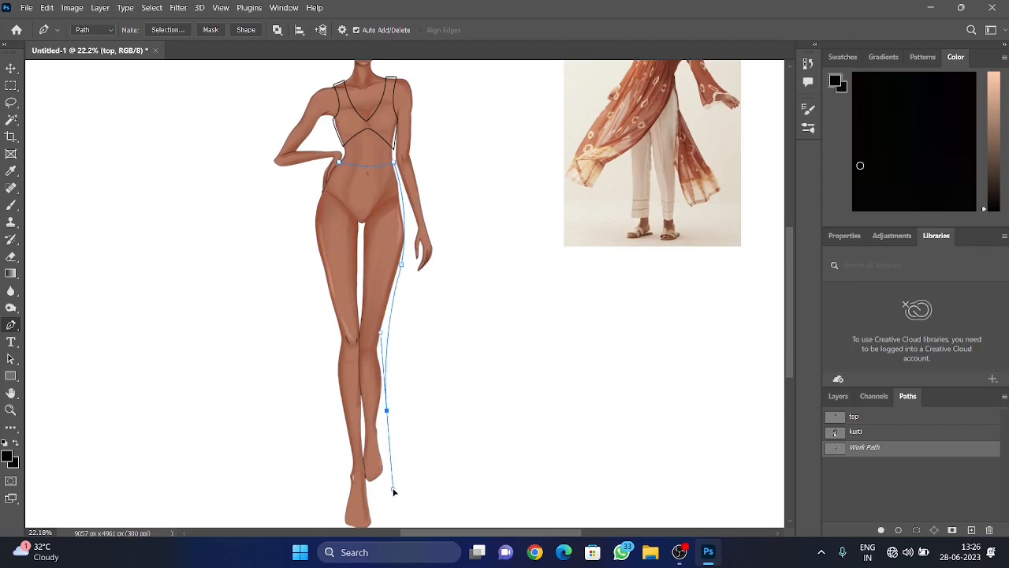
left_click(387, 410, "alt")
left_click_drag(363, 412, 358, 418)
left_click(363, 413, "alt")
left_click_drag(359, 225, 363, 192)
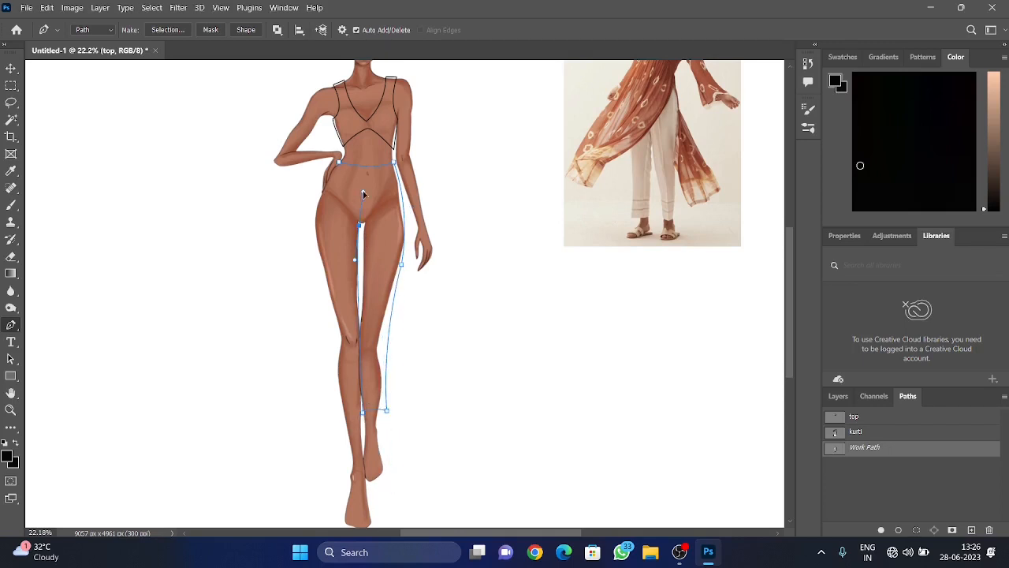
key("ctrl+z")
Continue the pant path across stepped hems above the ankles and up the bent-arm side, closing it at the waist
left_click_drag(363, 432, 396, 417)
left_click(363, 431, "alt")
left_click(331, 431)
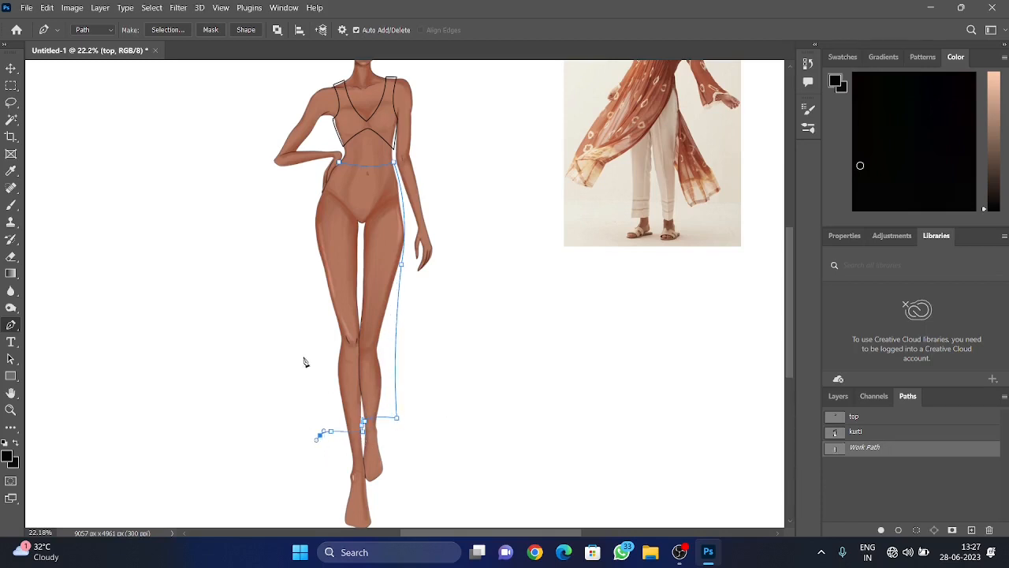
left_click(320, 435)
left_click_drag(316, 276, 296, 210)
left_click(339, 163)
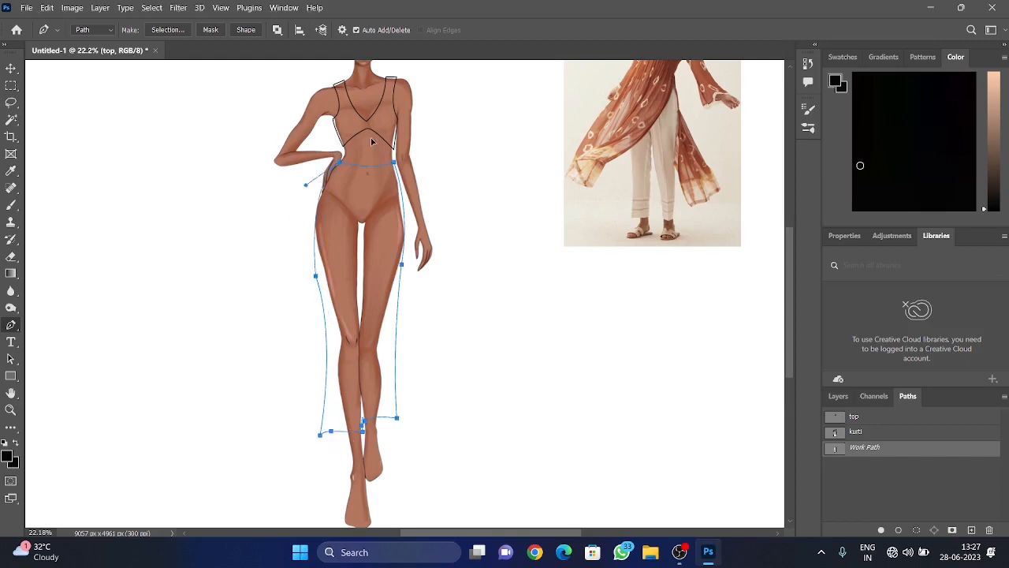
Save the pants work path under the name "pant"
double_click(862, 448)
type("pant")
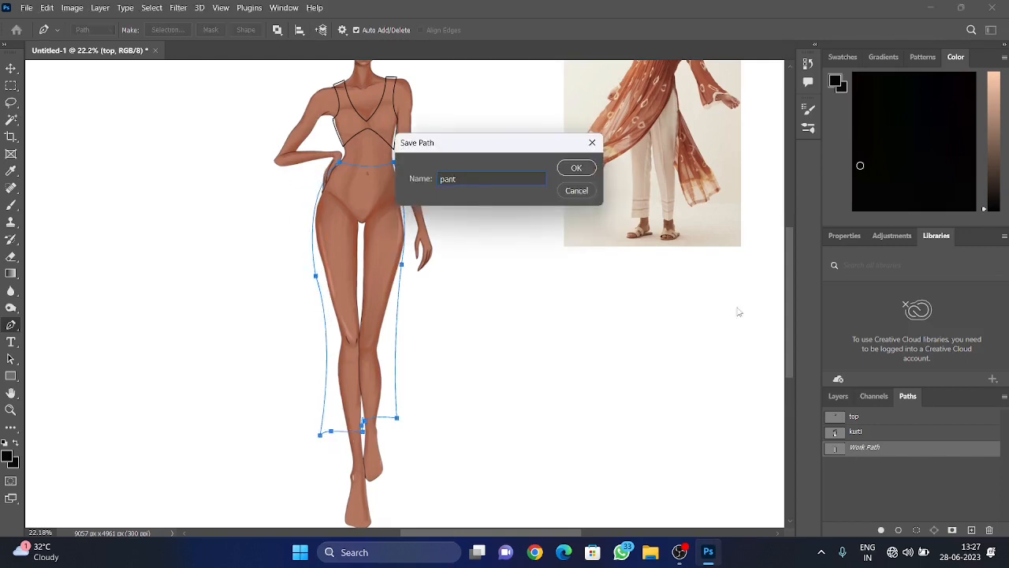
key("Return")
Create a new layer above the top layer and name it "kurti"
scroll(389, 288, "down", 1)
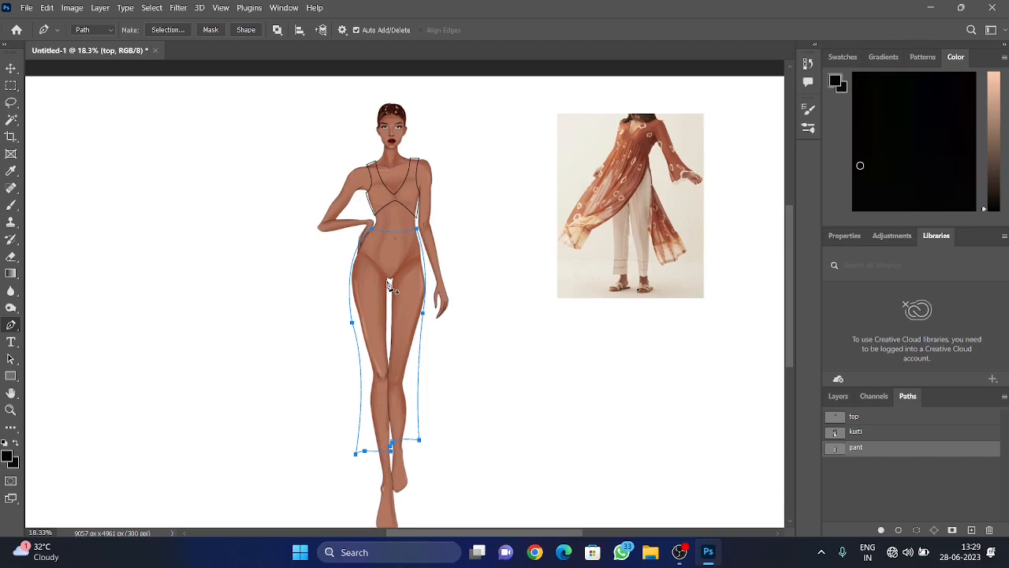
left_click(839, 397)
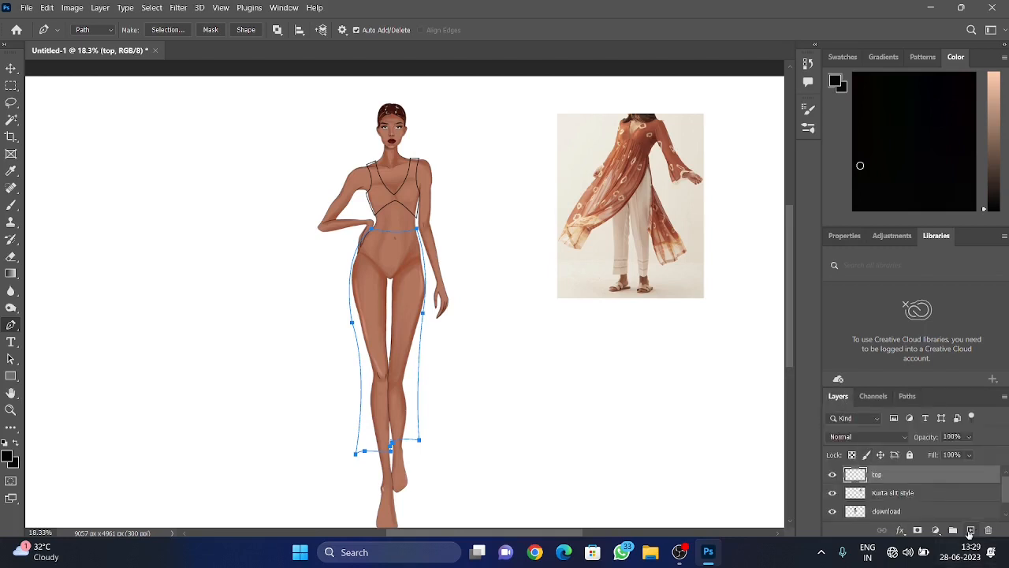
left_click(970, 529)
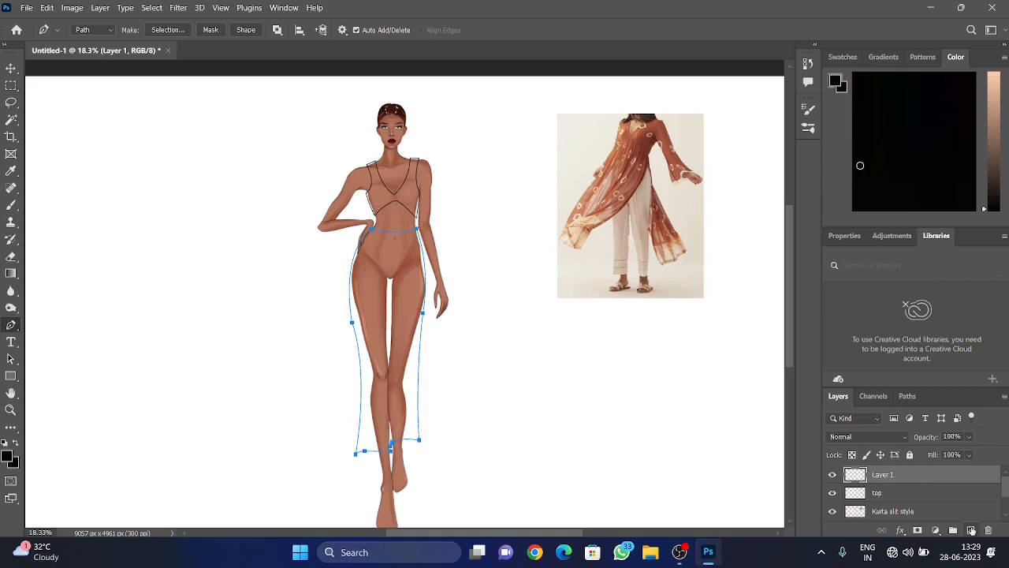
double_click(890, 474)
type("kurti")
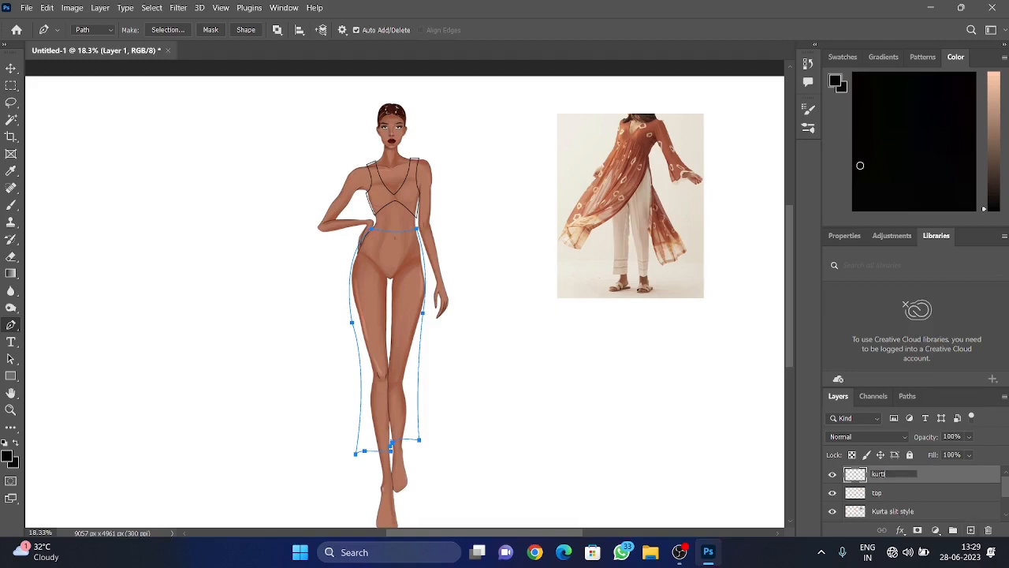
key("Return")
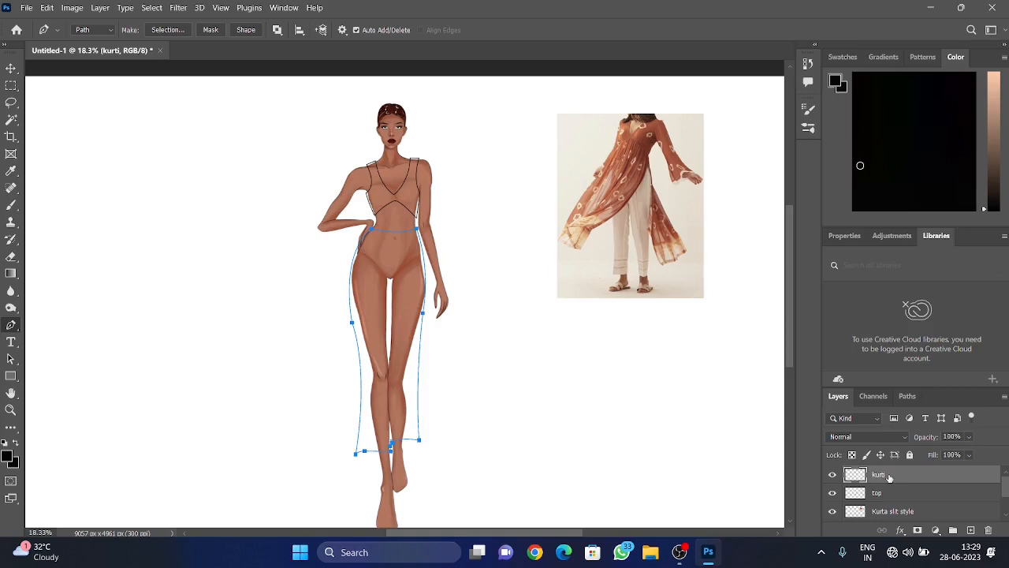
Stroke the "kurti" path with the black Brush on the kurti layer
left_click(907, 395)
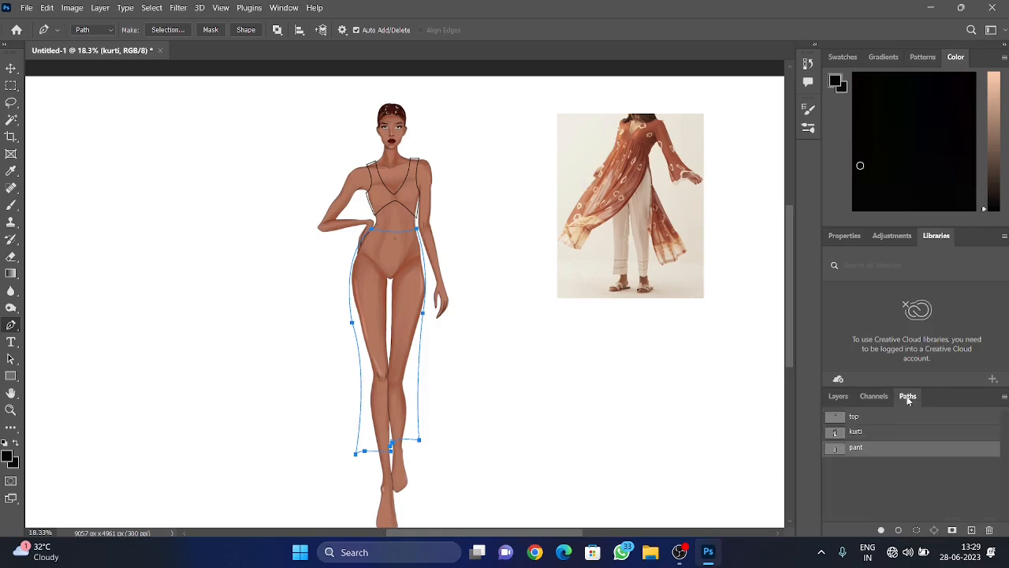
left_click(870, 435)
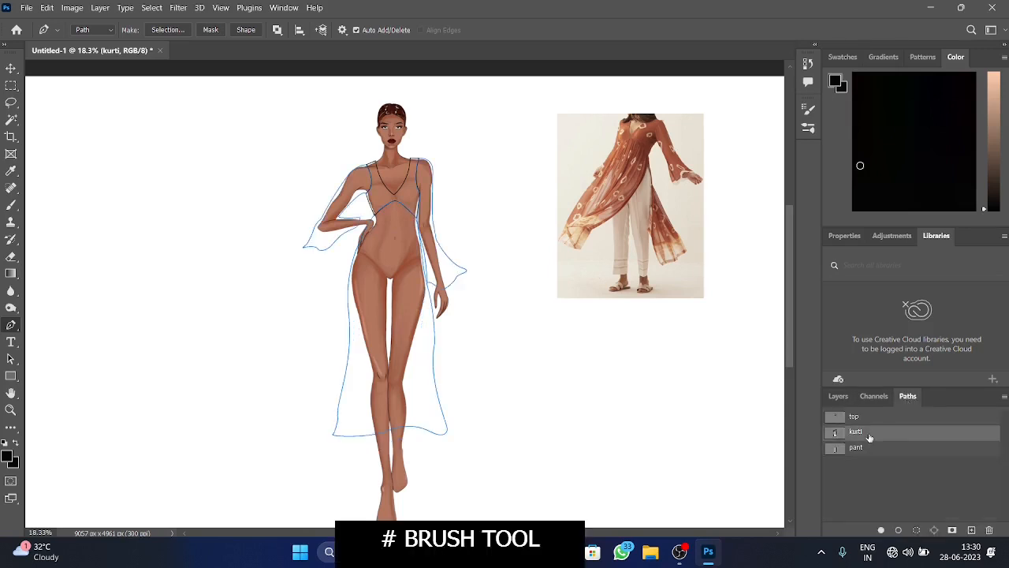
left_click(10, 205)
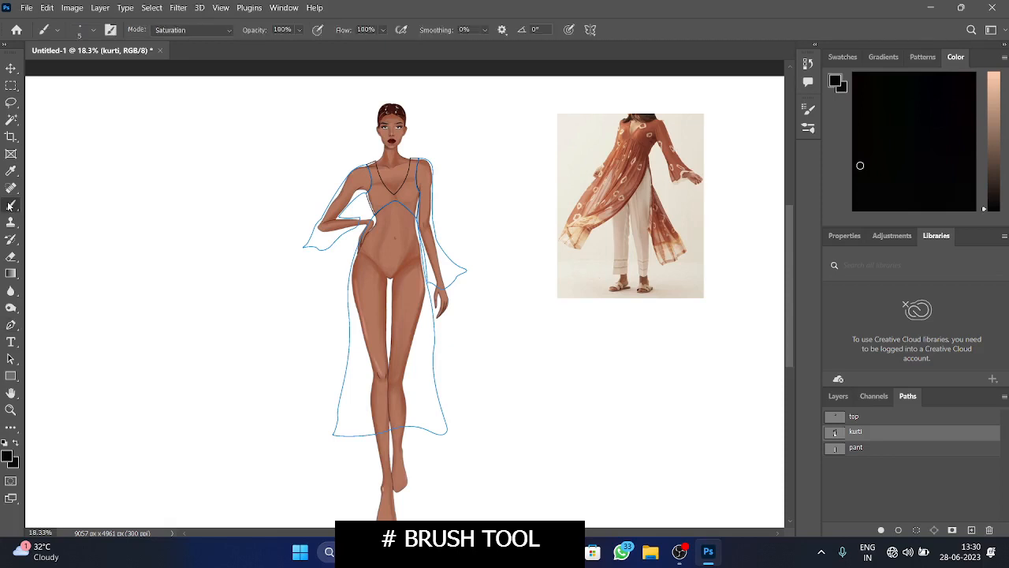
left_click(900, 534)
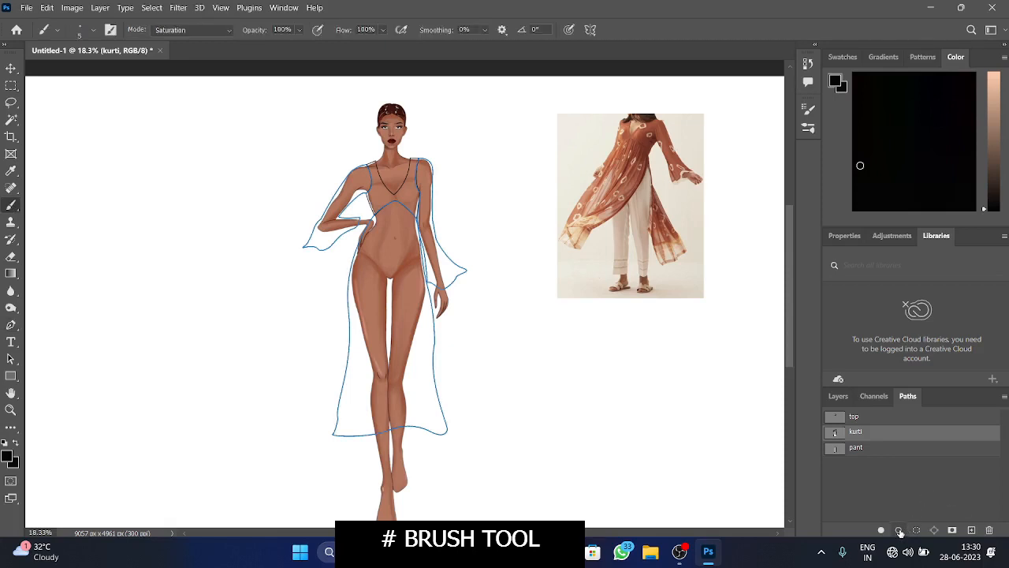
Create another new layer above the kurti layer and name it "pant"
left_click(838, 396)
left_click(972, 530)
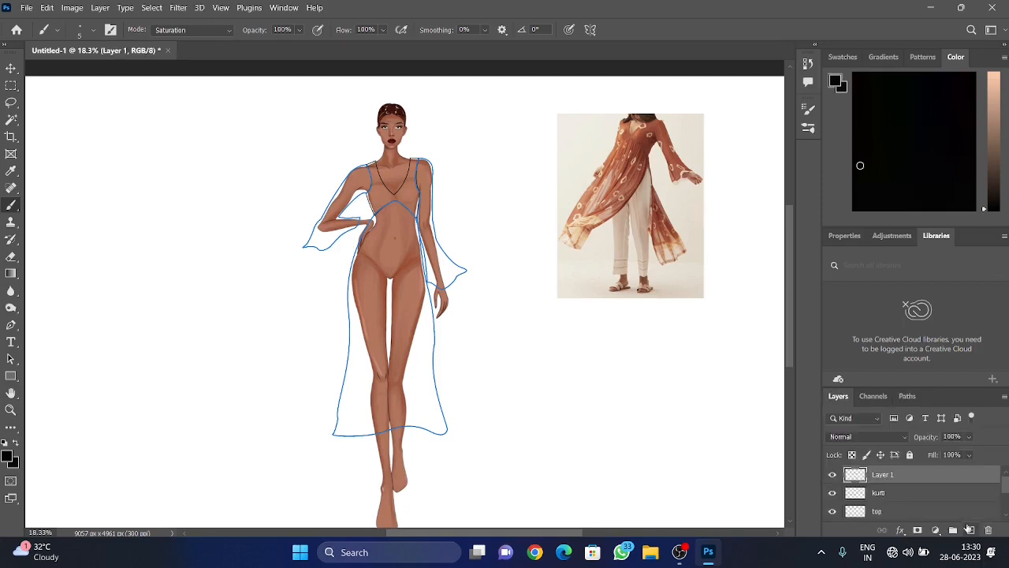
double_click(882, 474)
type("pant")
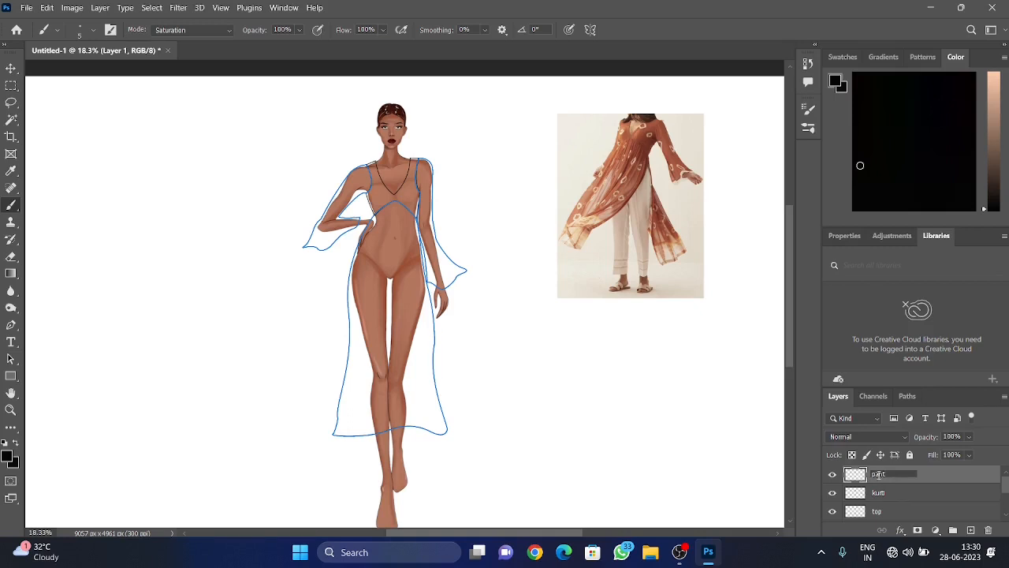
key("Return")
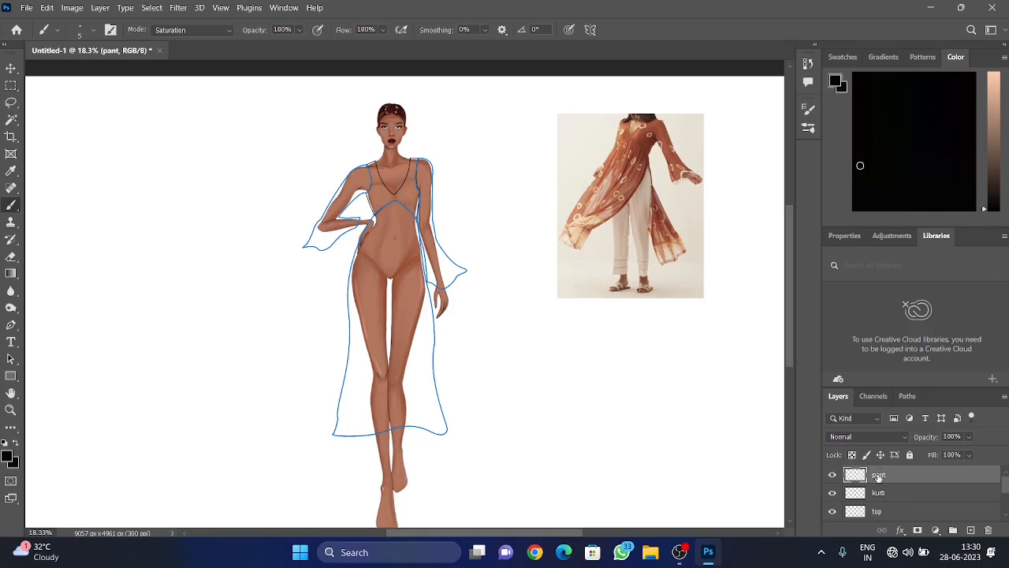
Stroke the "pant" path with the black brush on the pant layer and deselect the path
left_click(905, 396)
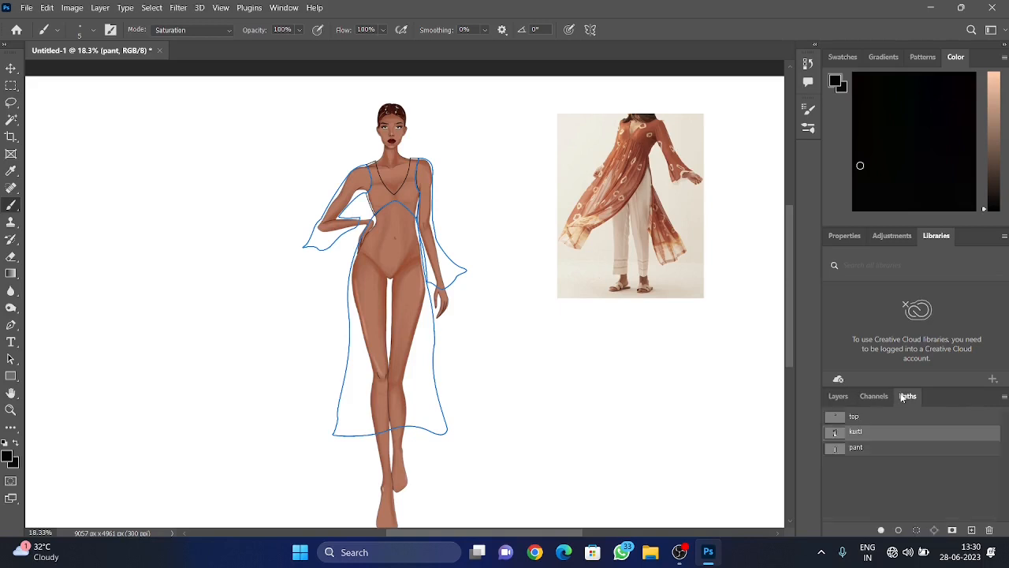
left_click(857, 449)
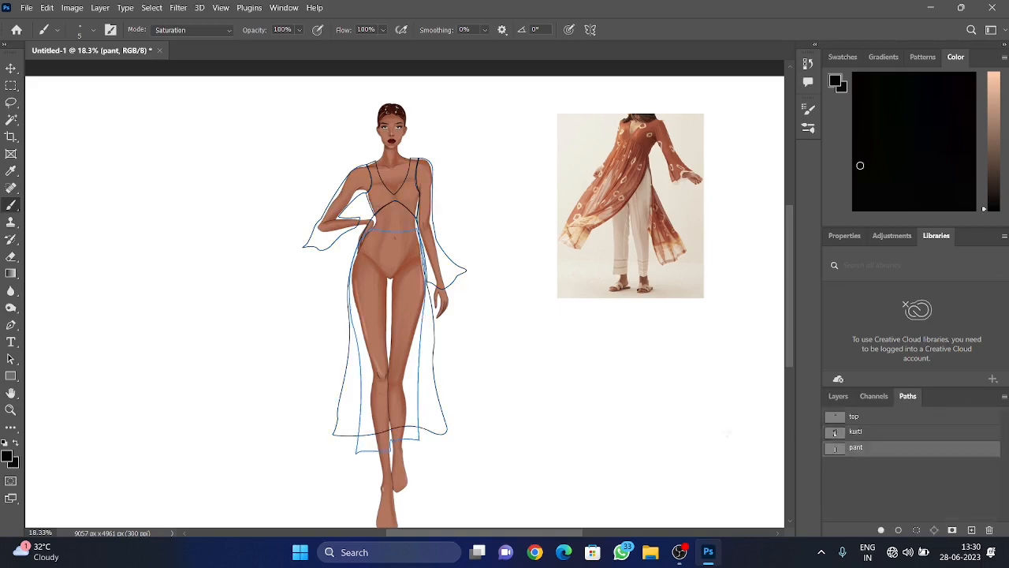
left_click(898, 531)
left_click(838, 397)
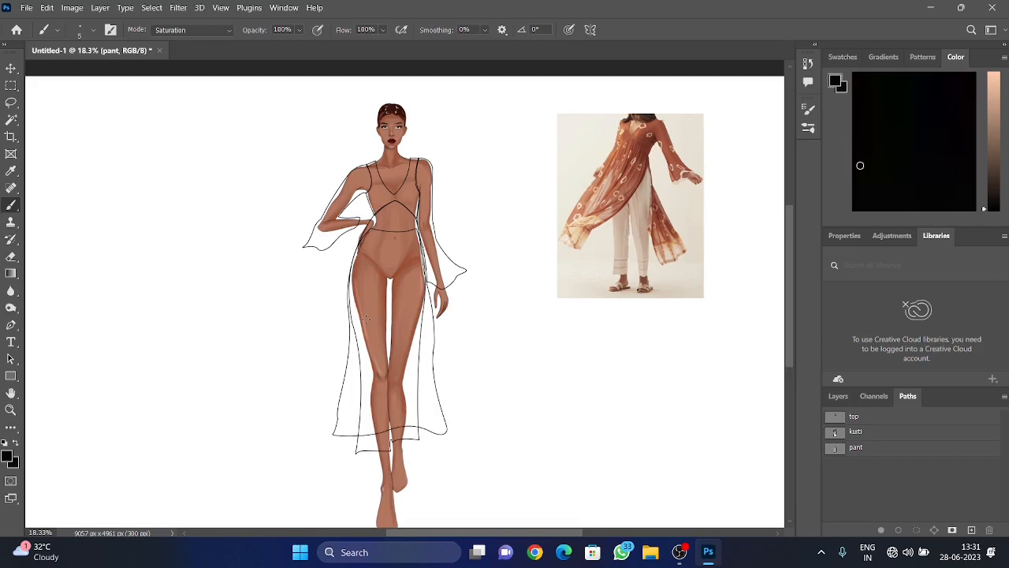
Create a new path named "folds" and switch to the Pen tool
left_click(857, 391)
left_click(13, 309)
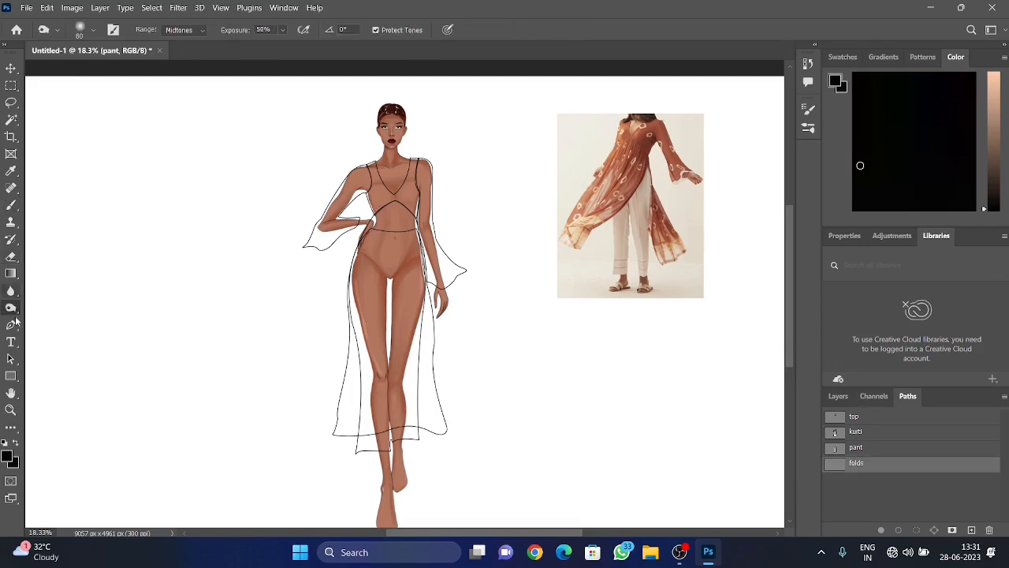
left_click(14, 324)
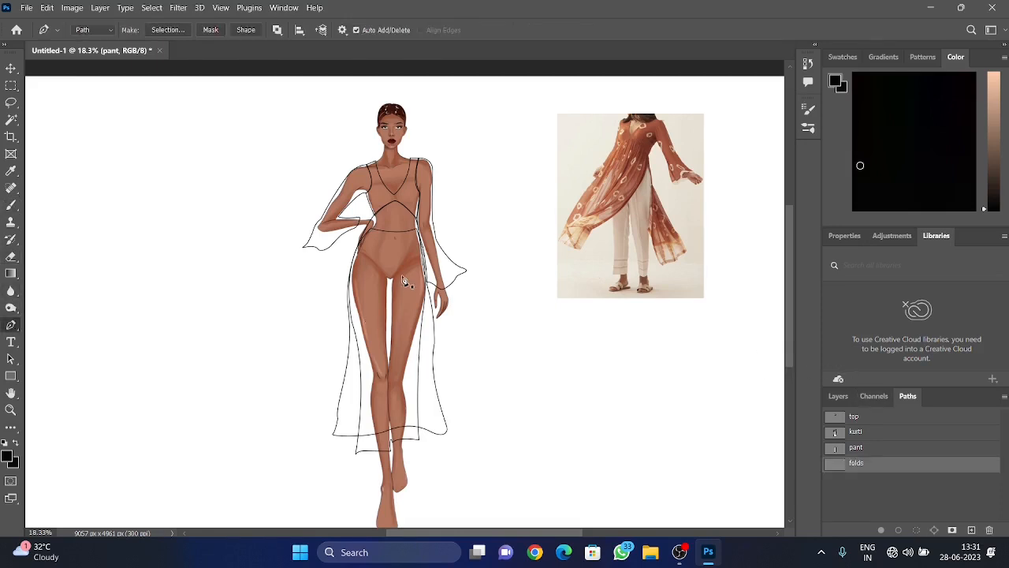
Hide the pant layer so only the top and kurti outlines show on the figure
scroll(375, 260, "up", 1)
left_click(836, 396)
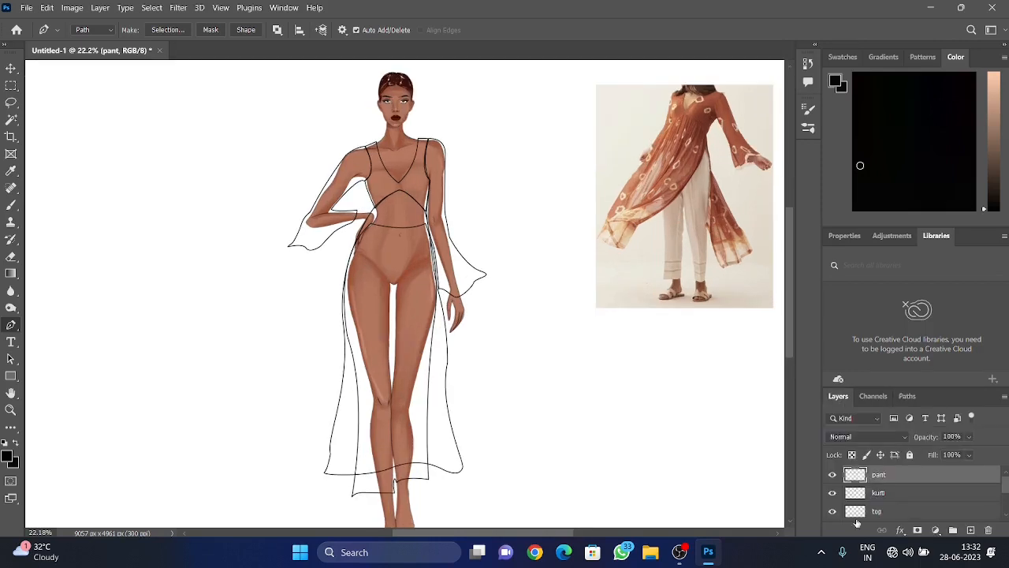
left_click(833, 476)
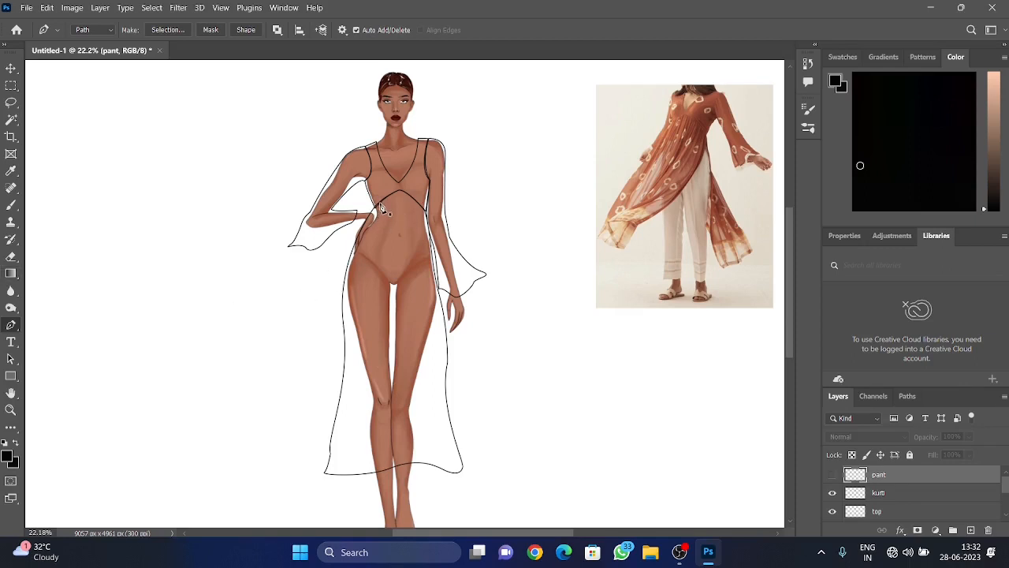
Draw an open curved fold line from the underbust seam down the bent-arm side of the skirt to mid-thigh and end it
left_click(380, 202)
left_click_drag(350, 326, 351, 384)
key("Escape")
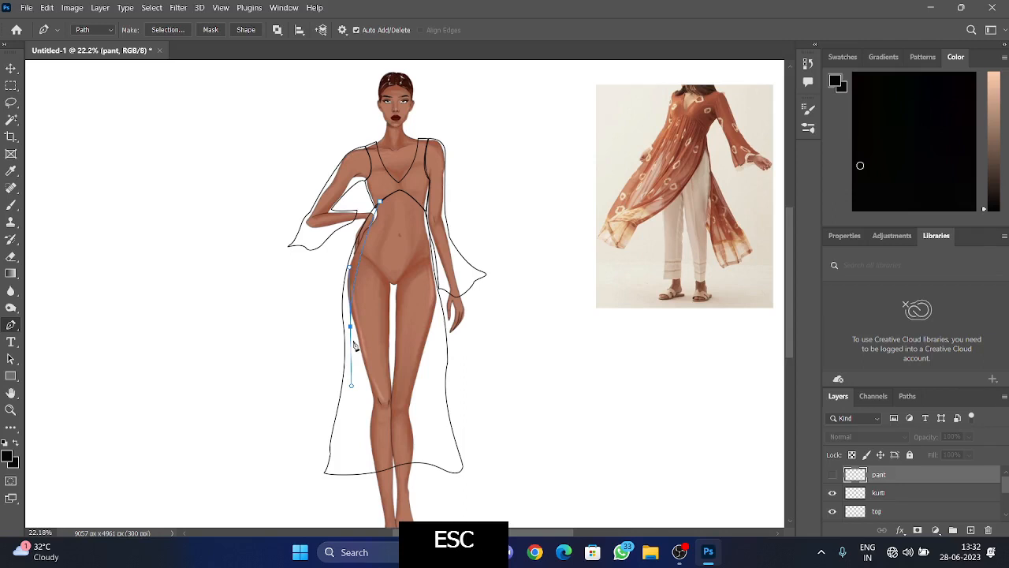
Draw three open curved fold lines from the underbust seam down the centre and straight-arm side of the kurti skirt
key("Escape")
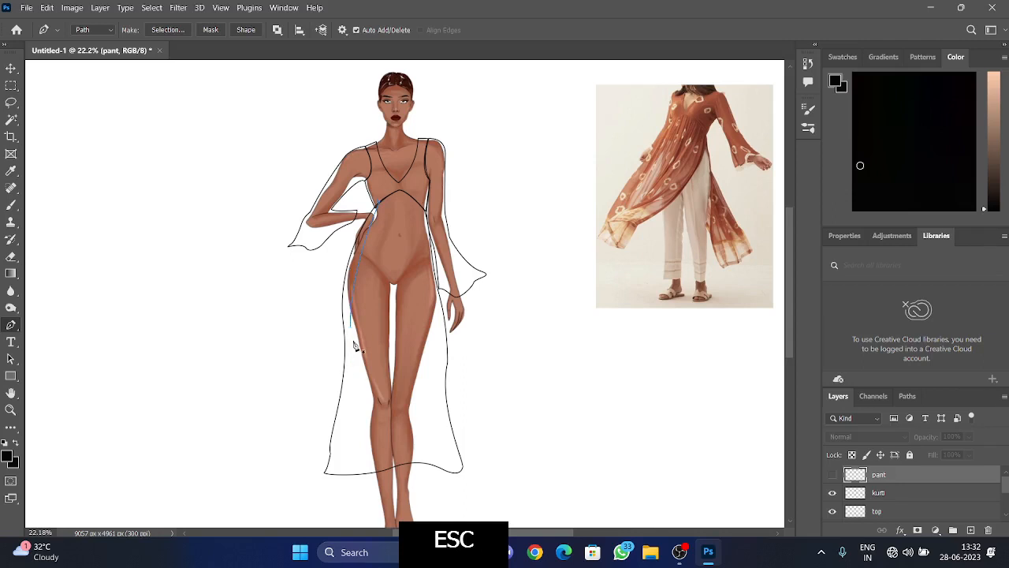
left_click(398, 191)
left_click_drag(390, 383, 387, 432)
left_click(411, 195)
left_click_drag(418, 382, 420, 423)
key("Escape")
left_click(418, 203)
left_click_drag(434, 367, 436, 386)
key("Escape")
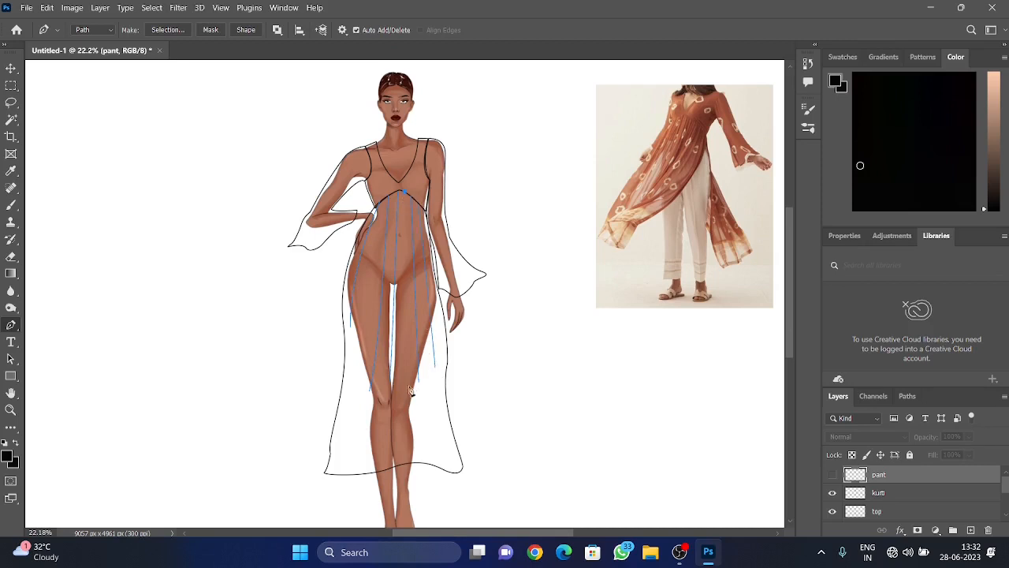
Fill in the gaps between the skirt folds with further open fold lines running from the underbust seam to around knee level
left_click(384, 200)
left_click_drag(357, 384, 359, 402)
key("Escape")
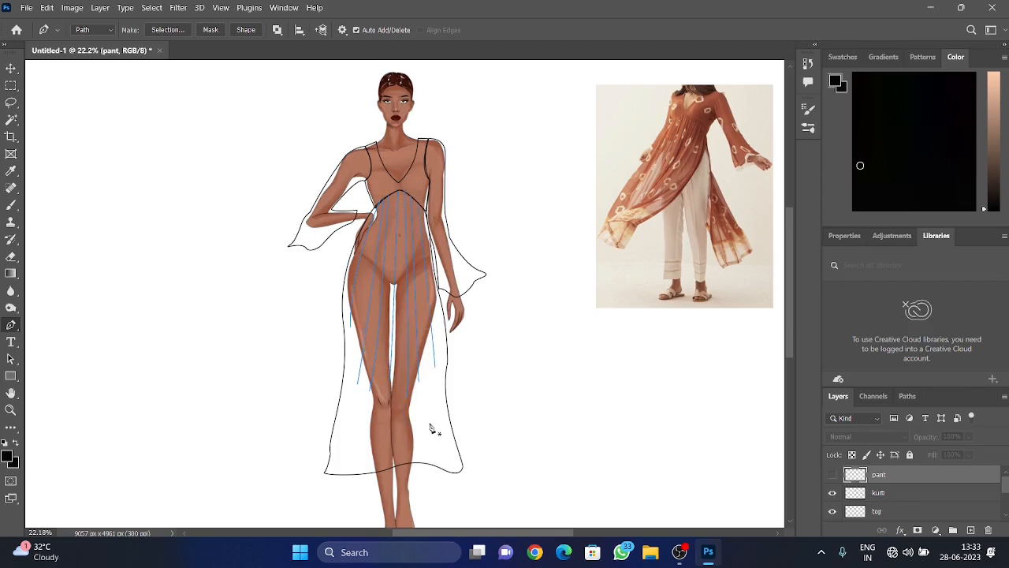
left_click(393, 194)
left_click_drag(386, 429, 381, 470)
key("Escape")
left_click(419, 205)
left_click_drag(434, 404, 444, 445)
key("Escape")
left_click(404, 192)
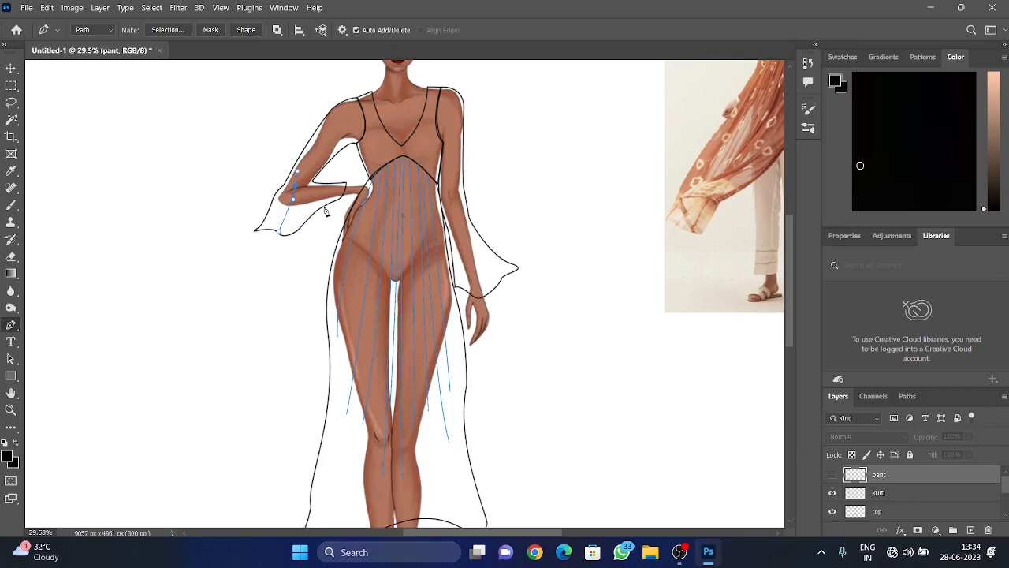
Draw a short open fold line in each flared sleeve, running up from the cuff toward the elbow
key("Escape")
left_click(502, 276)
left_click_drag(463, 230, 458, 217)
key("Escape")
scroll(500, 269, "down", 4)
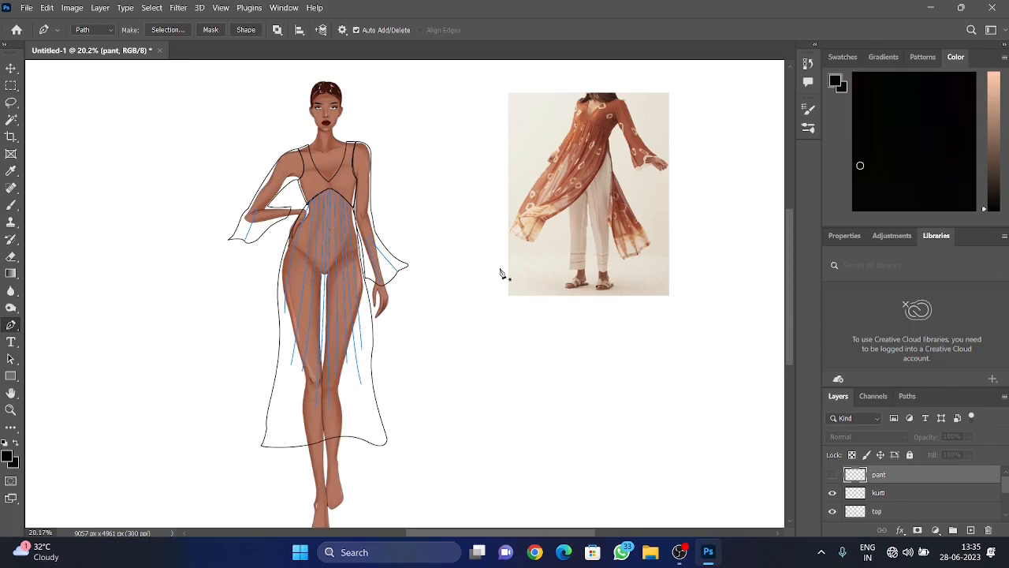
Create a new path named "pant details"
left_click(909, 396)
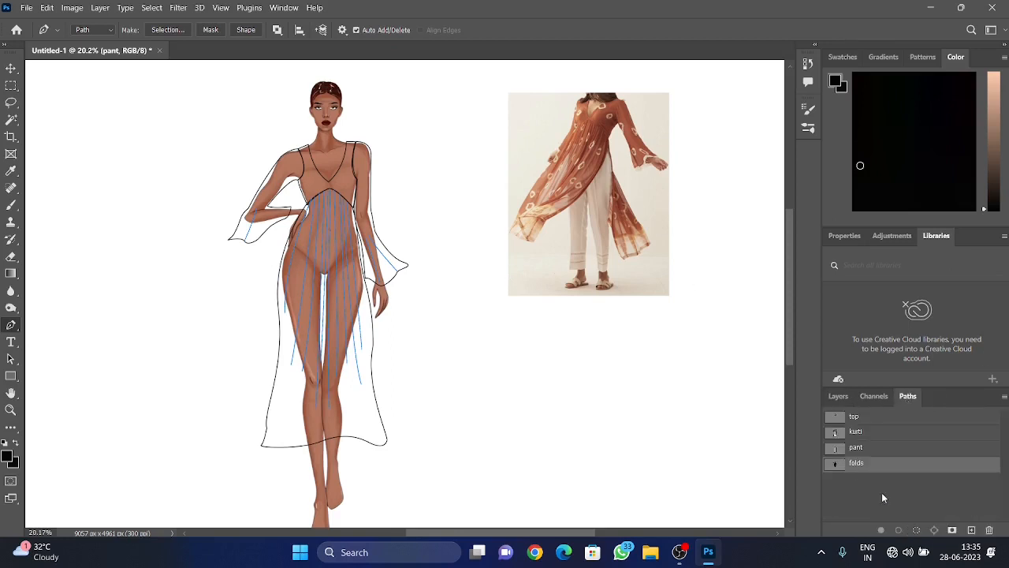
left_click(971, 529)
double_click(860, 479)
type("pant det")
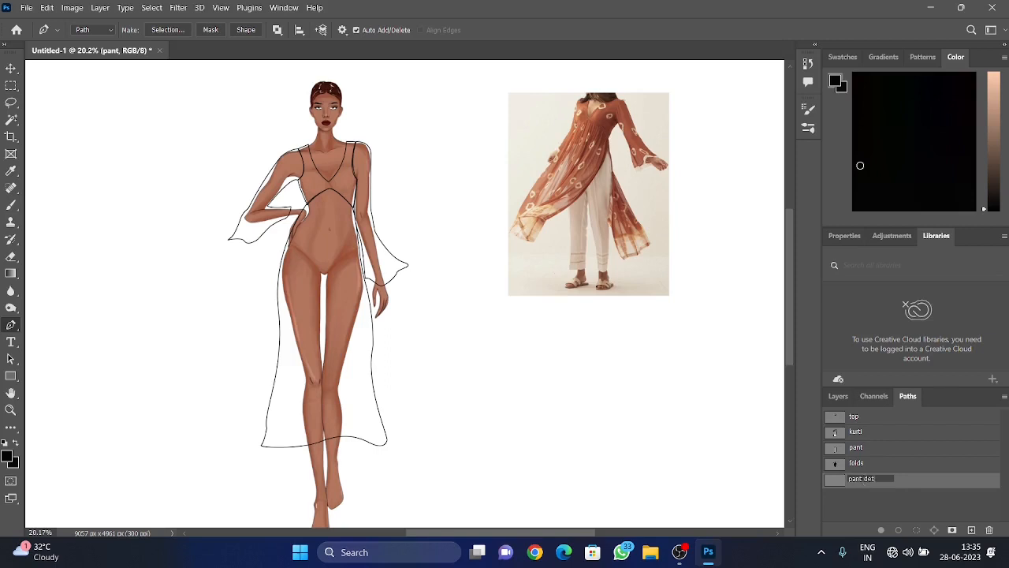
type("ail")
key("Return")
Show the pant layer, hide the kurti layer and return to the "pant details" path
left_click(837, 395)
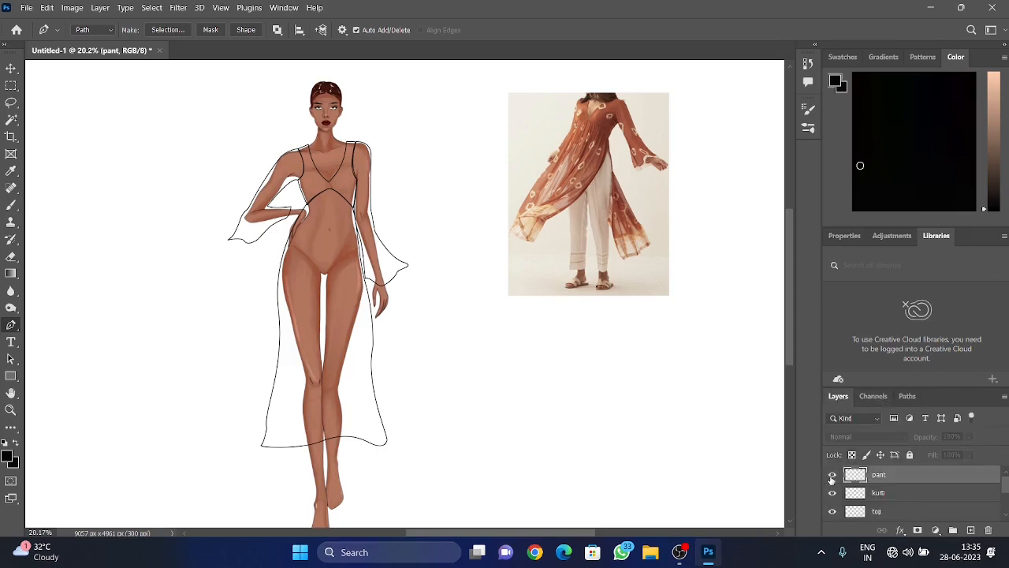
left_click(832, 492)
left_click(907, 396)
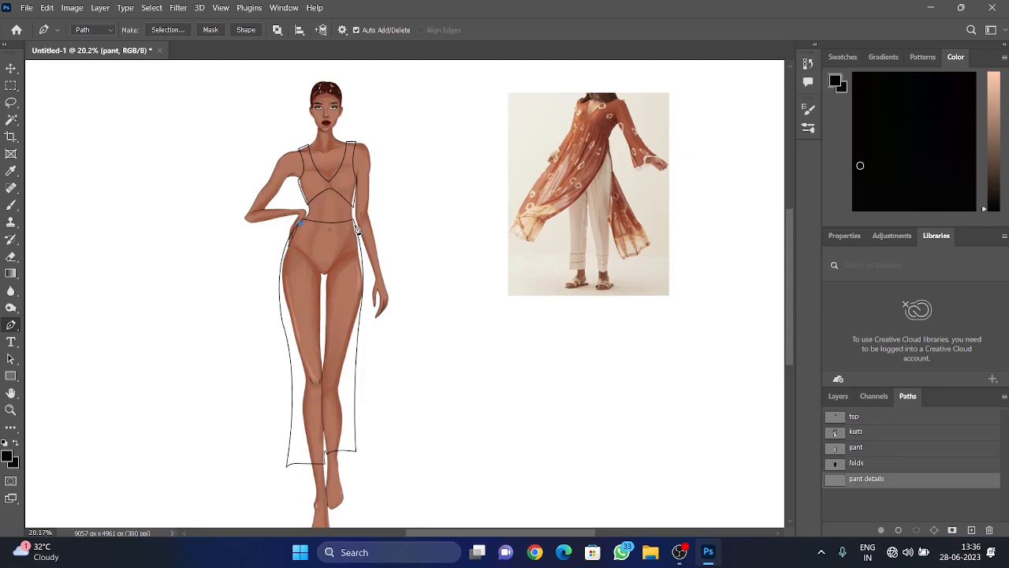
Draw a curved waistband line just below the pants' waist edge and a centre seam from the inner hem up to the waistband
left_click_drag(354, 225, 384, 214)
left_click(331, 238, "ctrl")
left_click(324, 451)
left_click_drag(324, 275, 327, 244)
key("Escape")
Draw a curved pocket line on each hip, running from the pants' side seam up to the waistband
left_click(284, 249)
left_click_drag(310, 227, 314, 199)
key("Escape")
left_click(361, 254)
left_click_drag(339, 231, 335, 180)
left_click(878, 479)
left_click(878, 479)
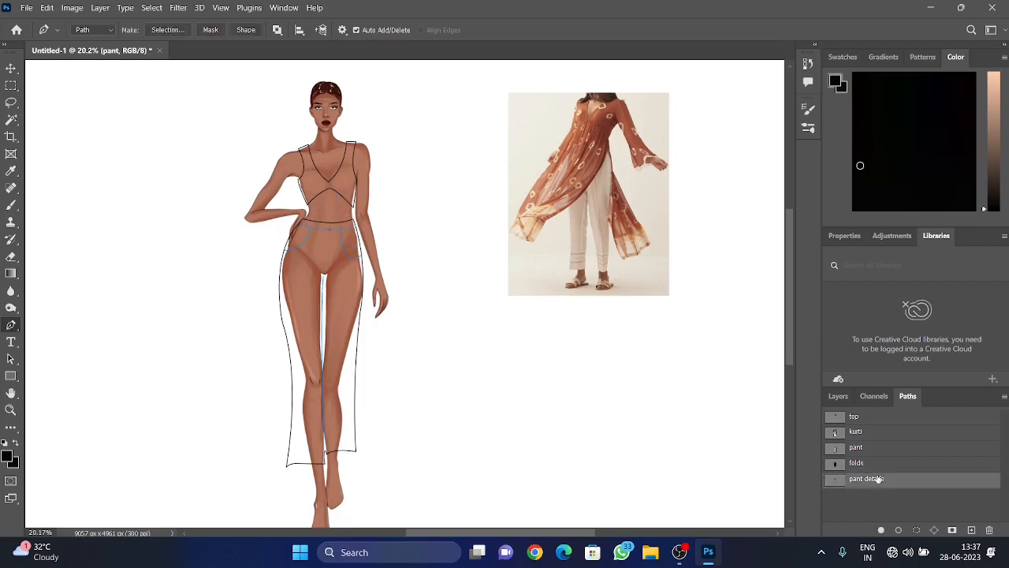
Check that the pant layer is active for the "pant details" path and switch to the Brush tool
left_click(838, 396)
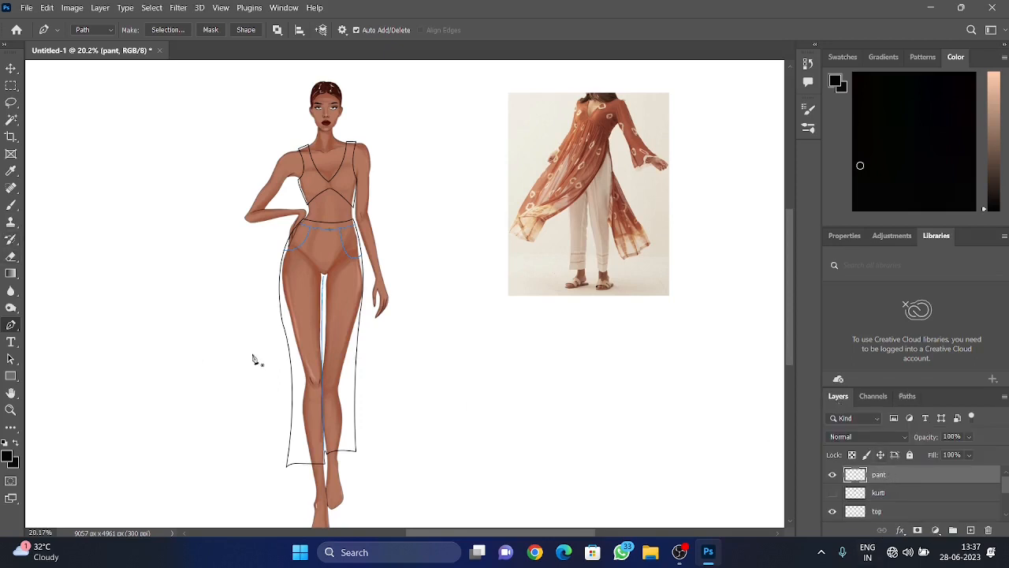
left_click(906, 396)
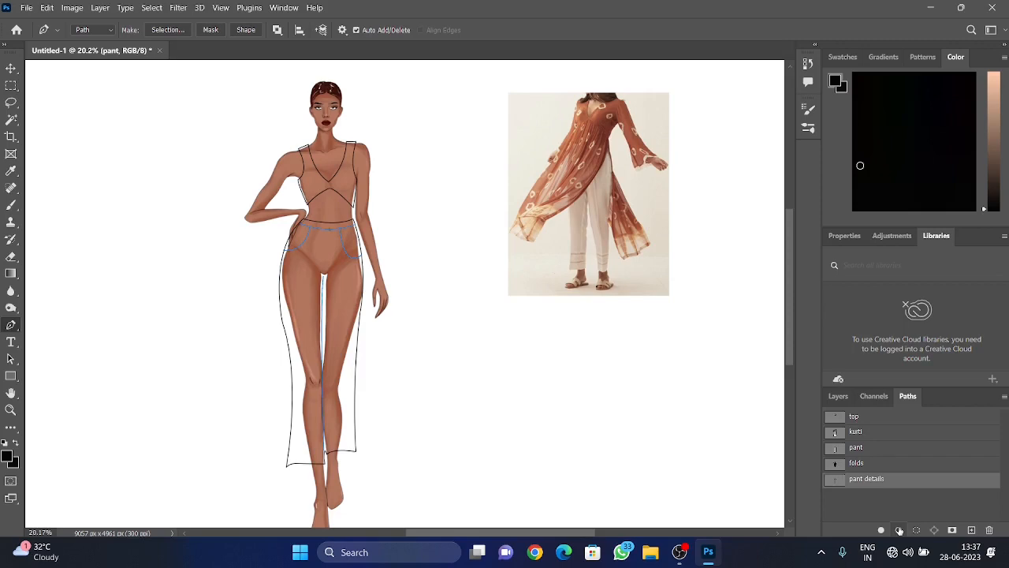
left_click(10, 205)
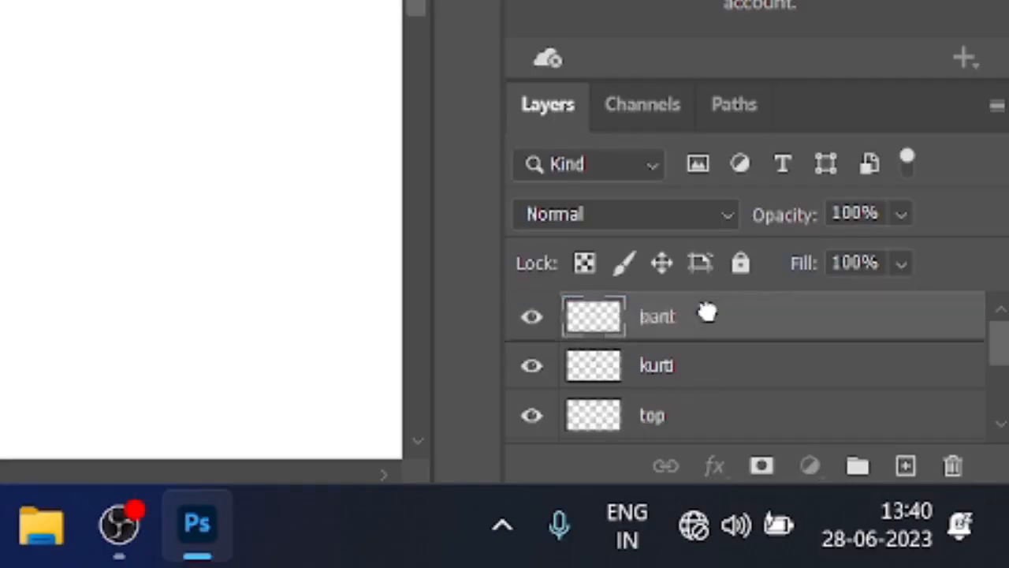
Reorder the outline layers so that top is above kurti and kurti is above pant
scroll(714, 331, "down", 2)
scroll(718, 347, "down", 1)
scroll(712, 378, "up", 2)
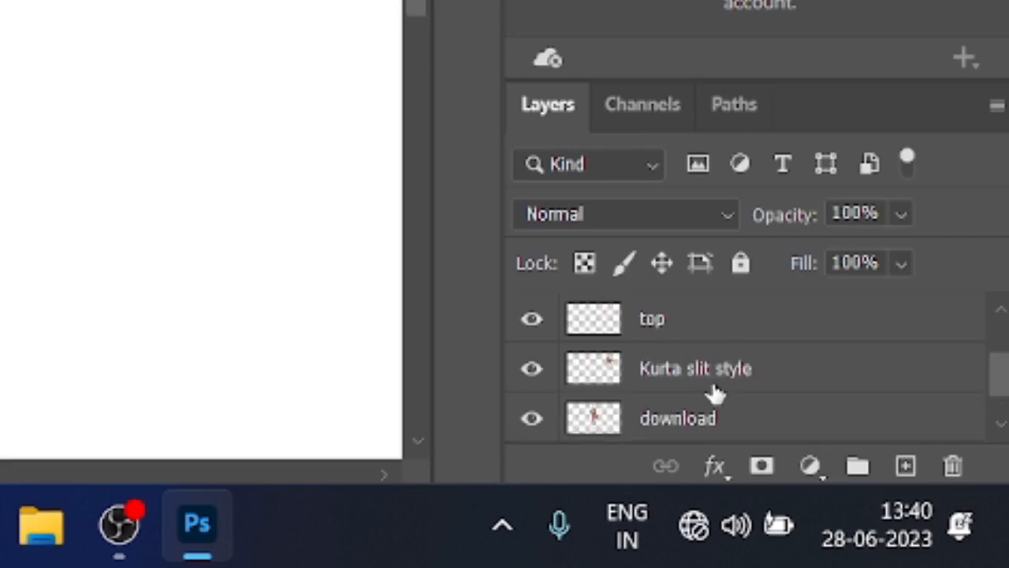
scroll(692, 371, "up", 1)
scroll(691, 367, "down", 1)
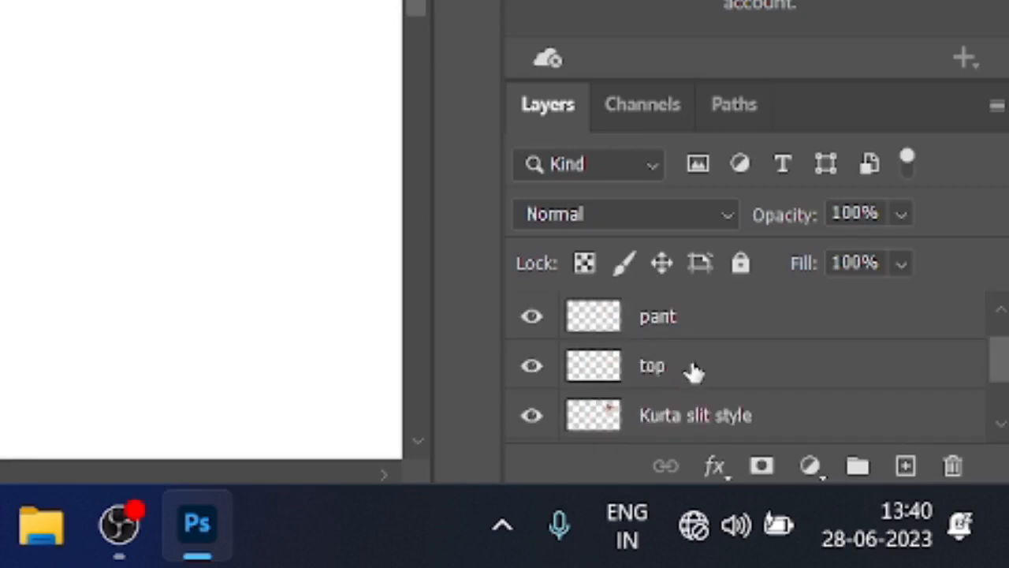
left_click_drag(692, 366, 759, 324)
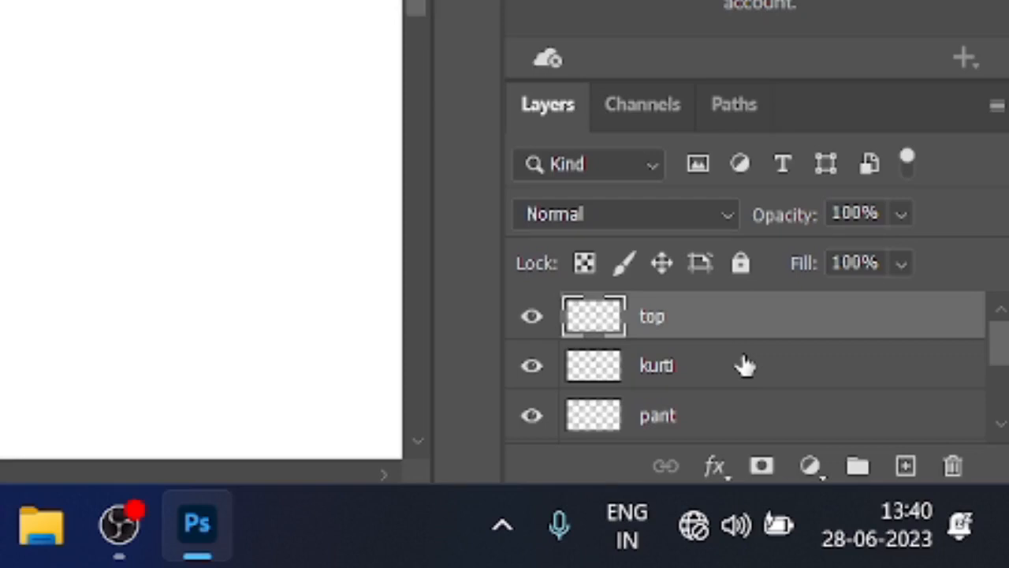
Create a new layer named "top fill", place it directly beneath the top layer and make it active
left_click(905, 465)
double_click(665, 317)
type("top fill")
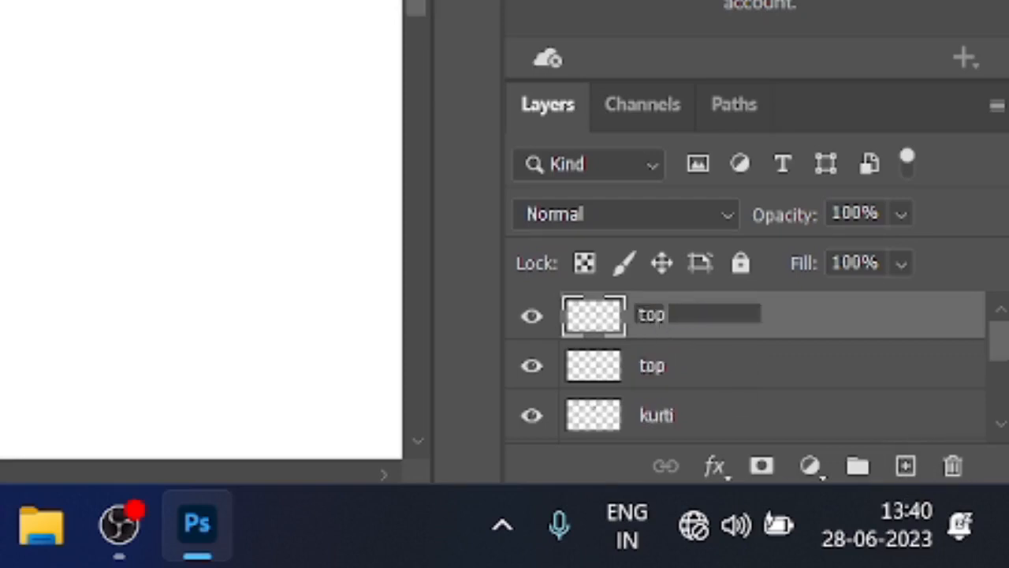
key("Return")
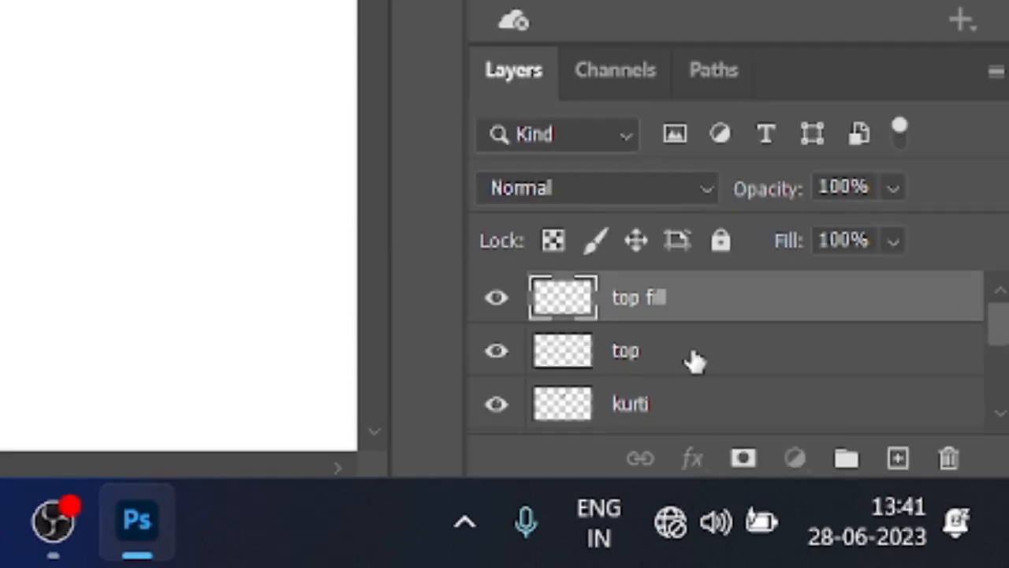
left_click_drag(709, 371, 700, 287)
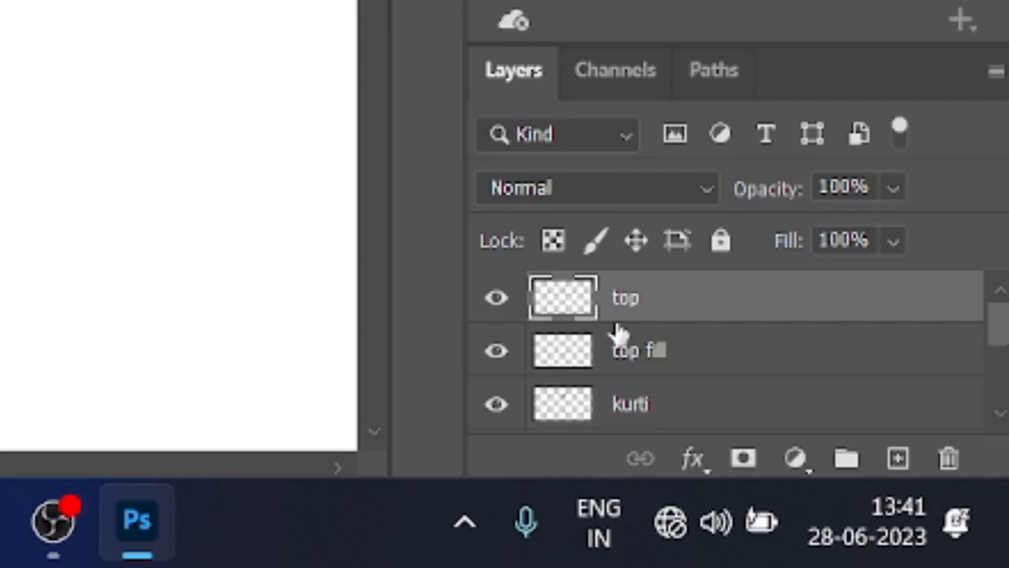
left_click(635, 361)
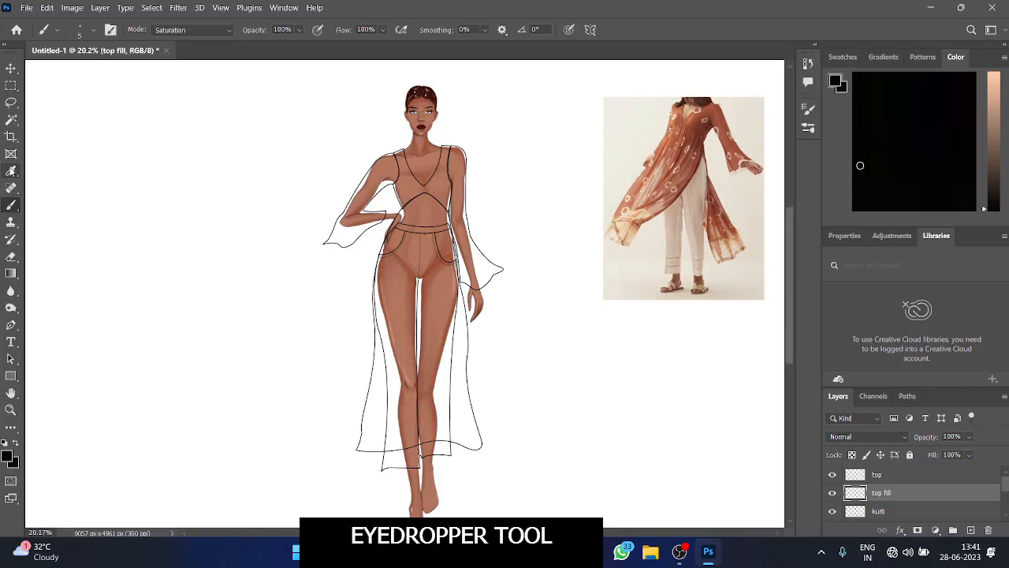
Sample the rust colour from the reference kurta's bodice with the Eyedropper and fill the "top" path on the top fill layer
left_click(11, 171)
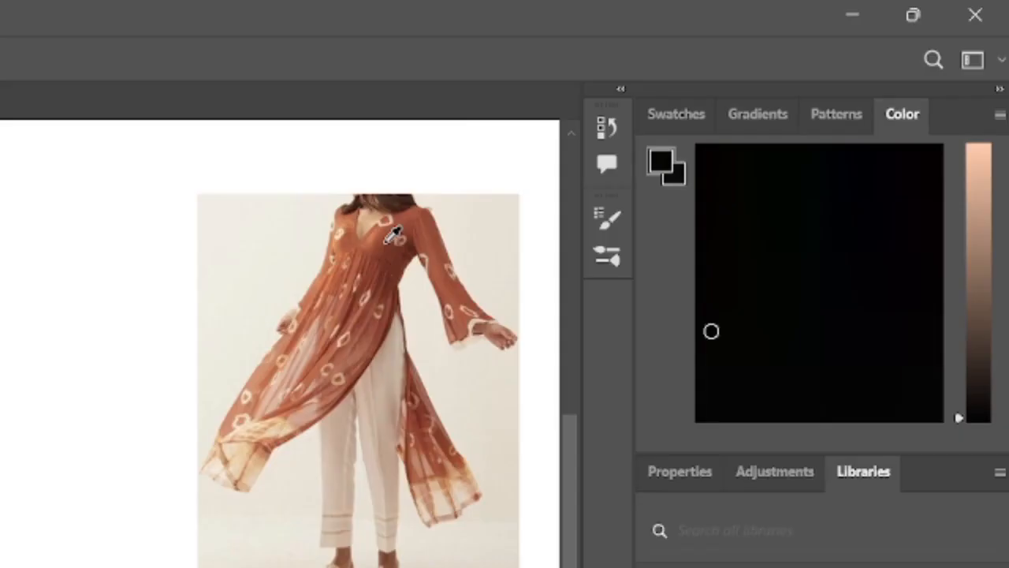
left_click(387, 240)
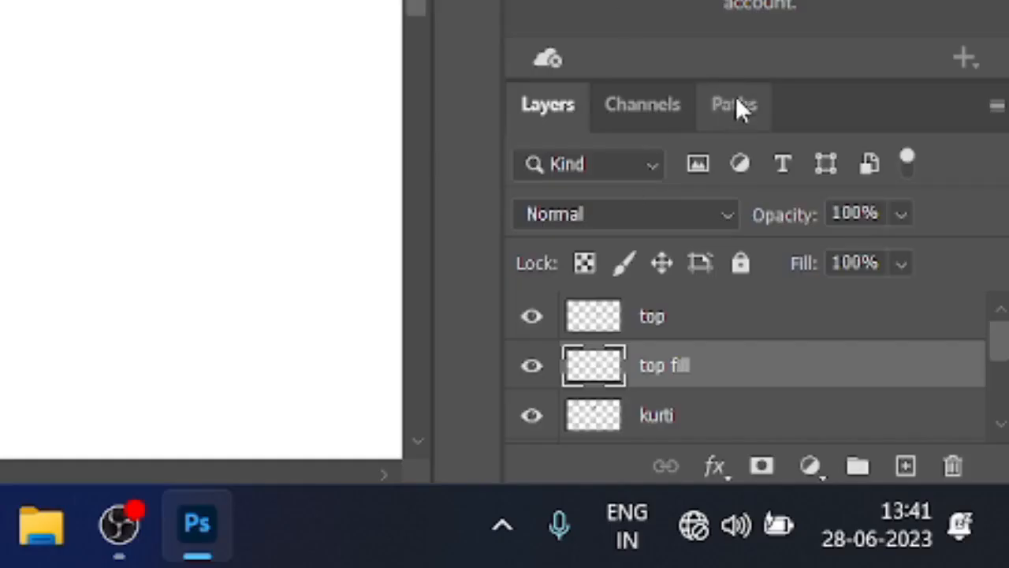
left_click(736, 107)
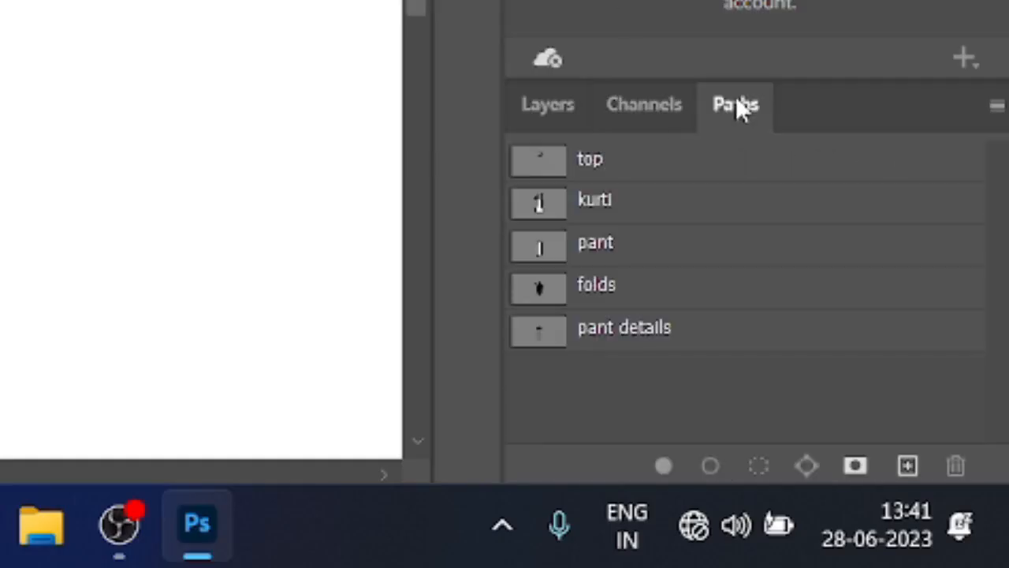
left_click(611, 169)
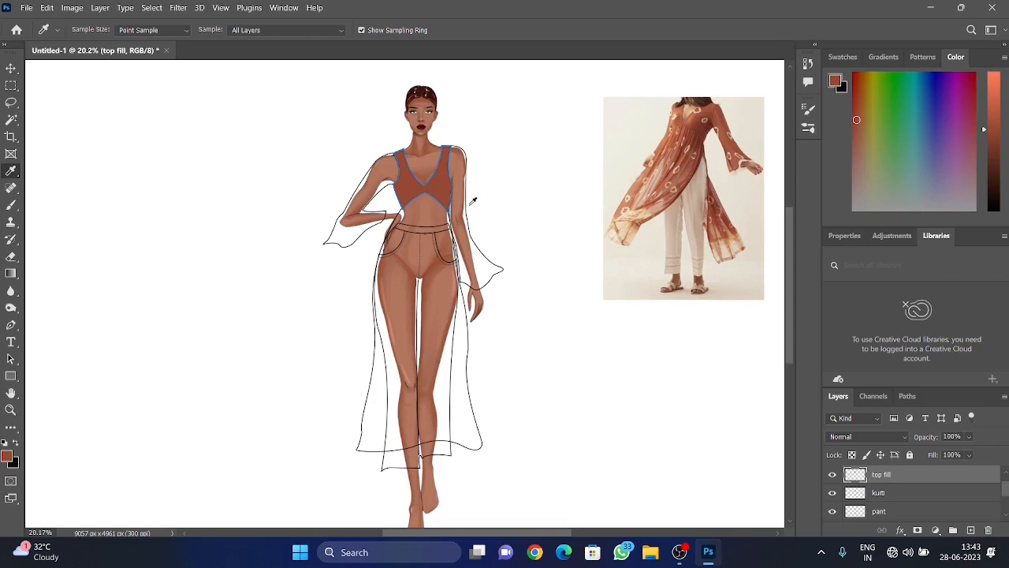
Fill the "kurti" path with the sampled rust colour on the kurti fill layer beneath the kurti outline
left_click(881, 510)
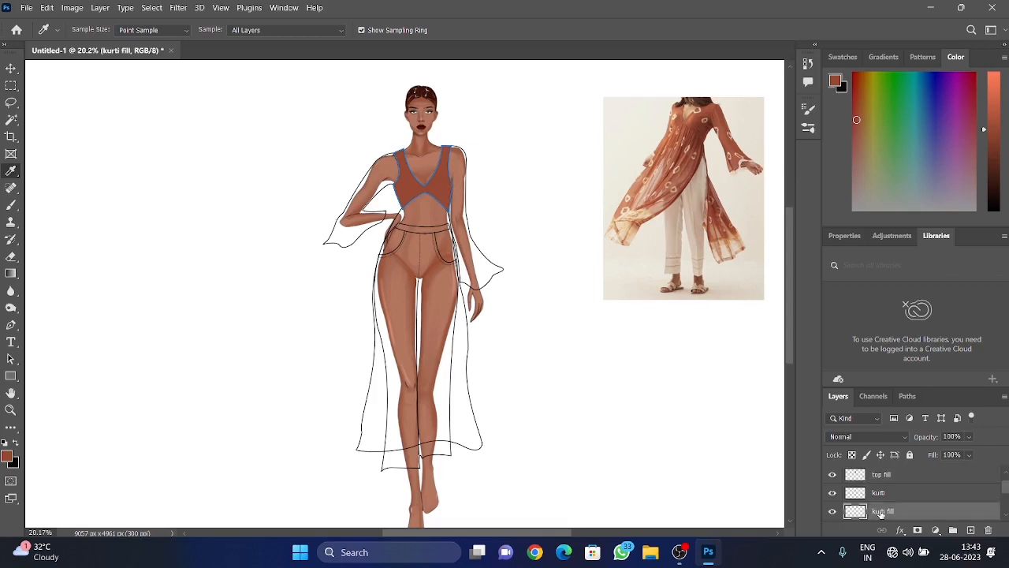
scroll(881, 504, "down", 1)
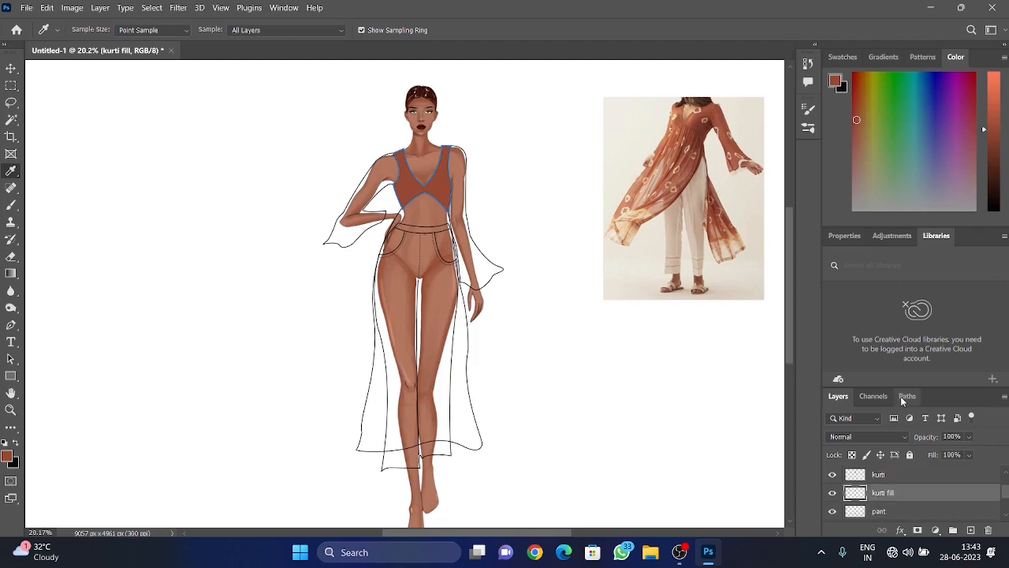
left_click(906, 396)
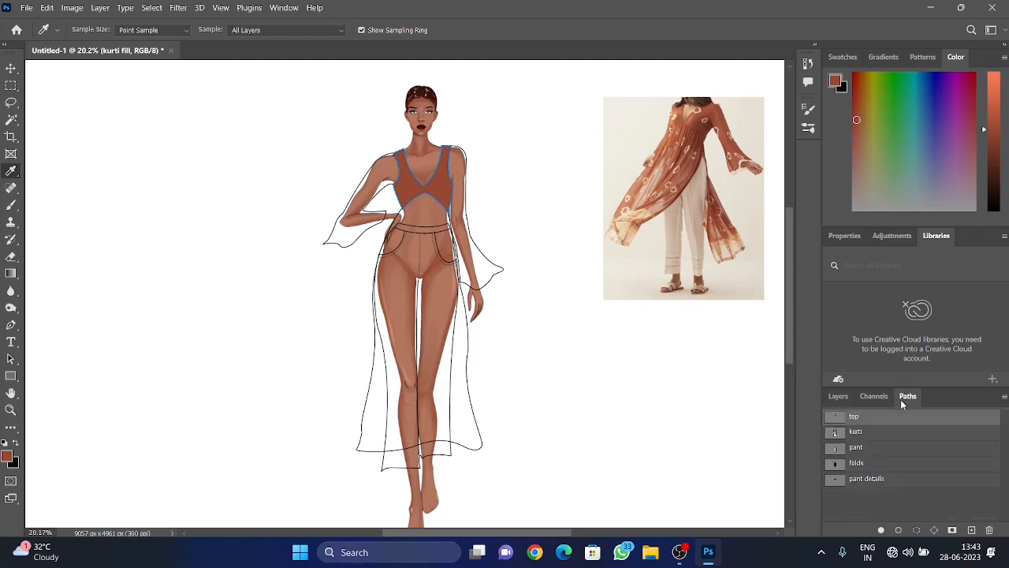
left_click(862, 433)
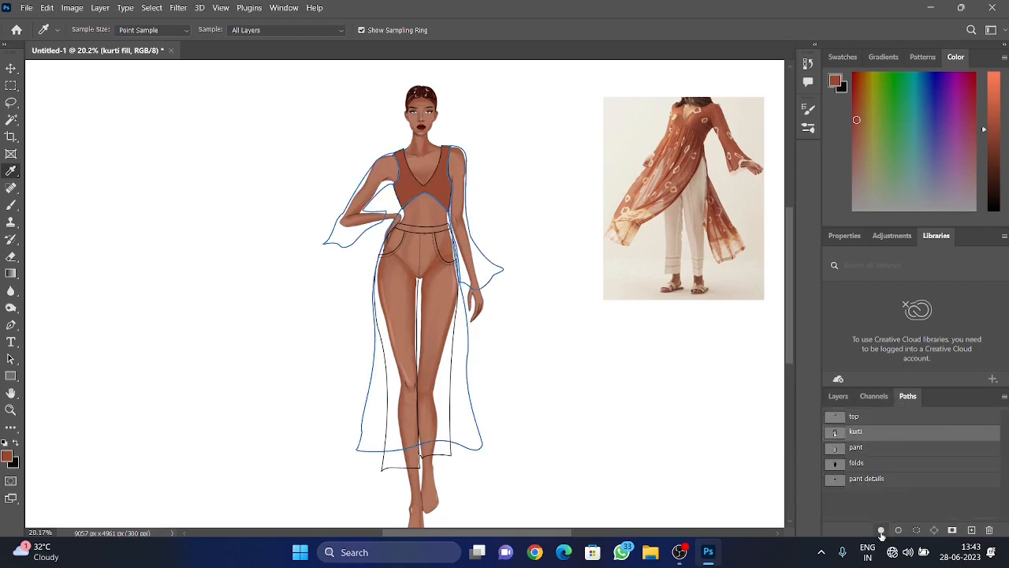
left_click(881, 531)
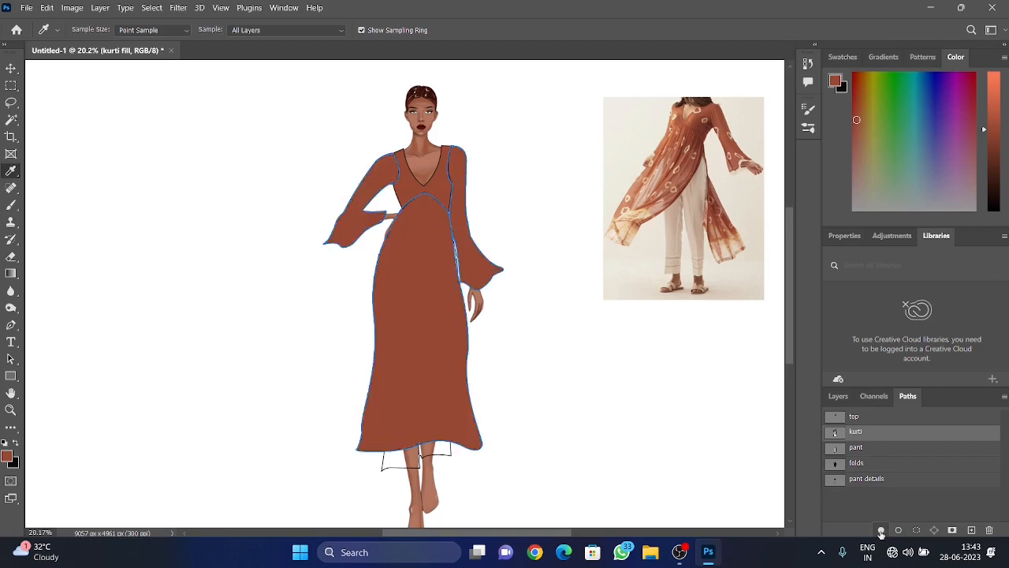
Name the new layer beneath the pant layer "pant fill"
left_click(838, 396)
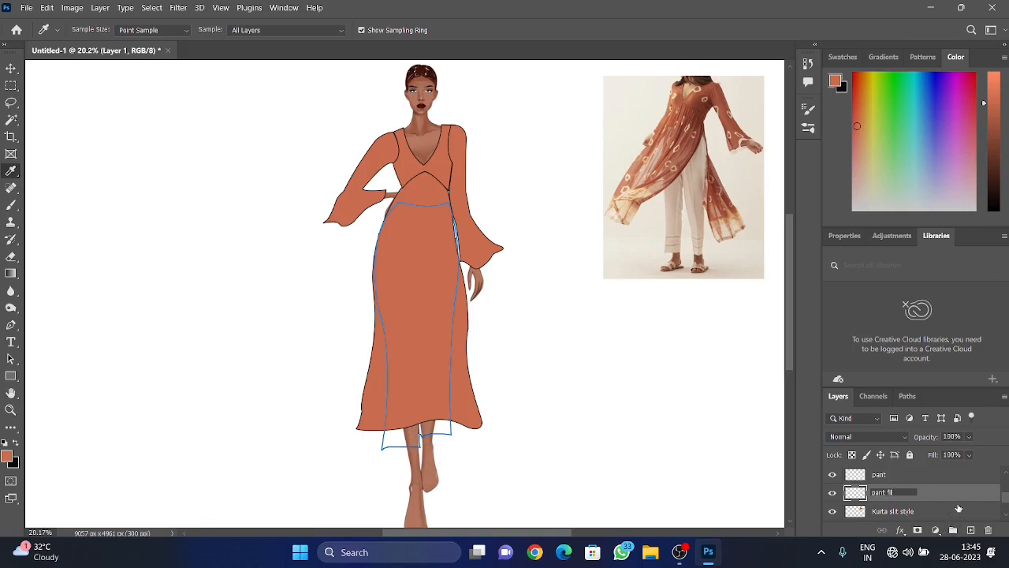
key("Return")
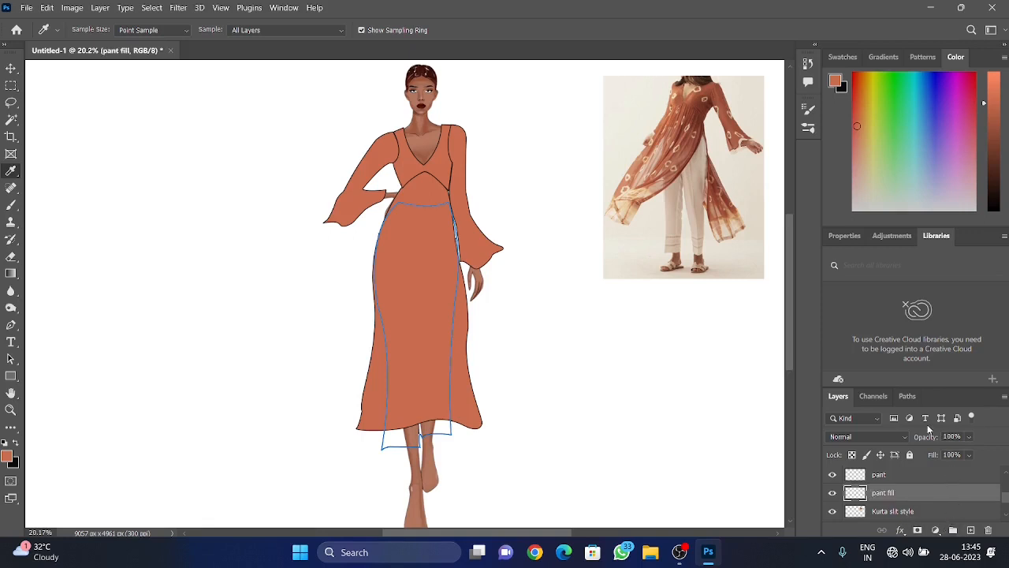
Sample the beige of the reference pants, lighten it slightly and fill the "pant" path on the pant fill layer
left_click(908, 395)
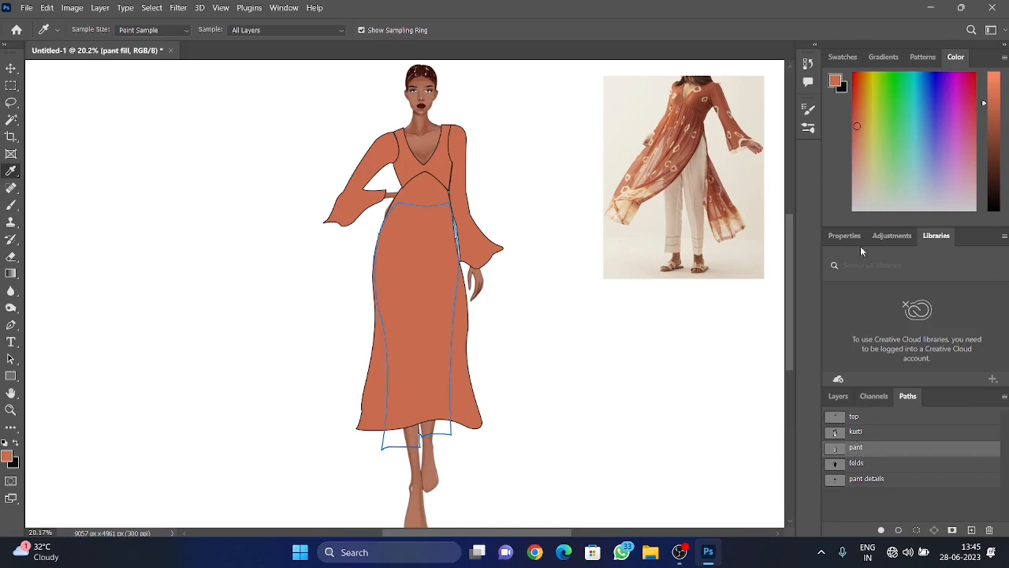
left_click(701, 180)
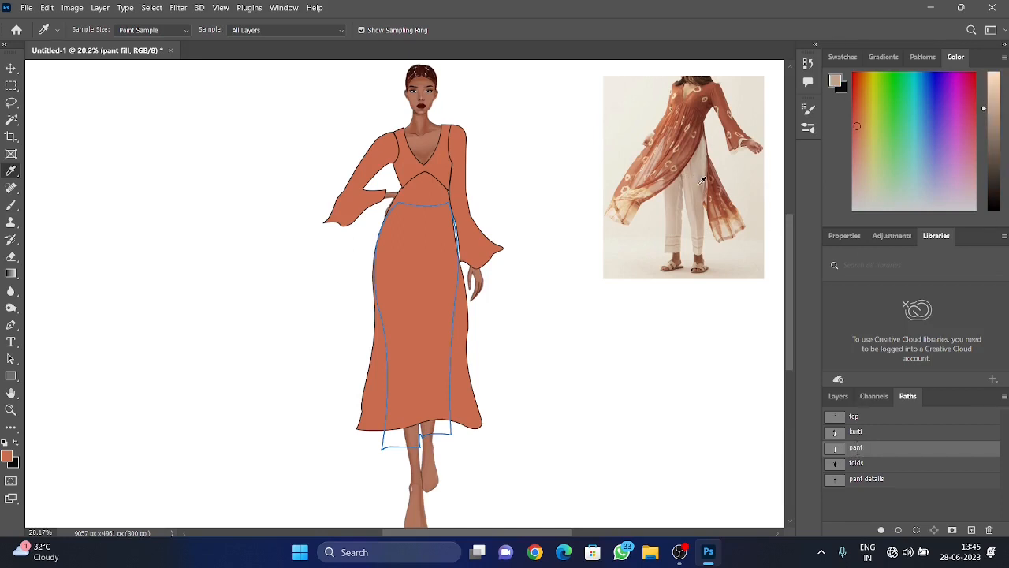
left_click(995, 101)
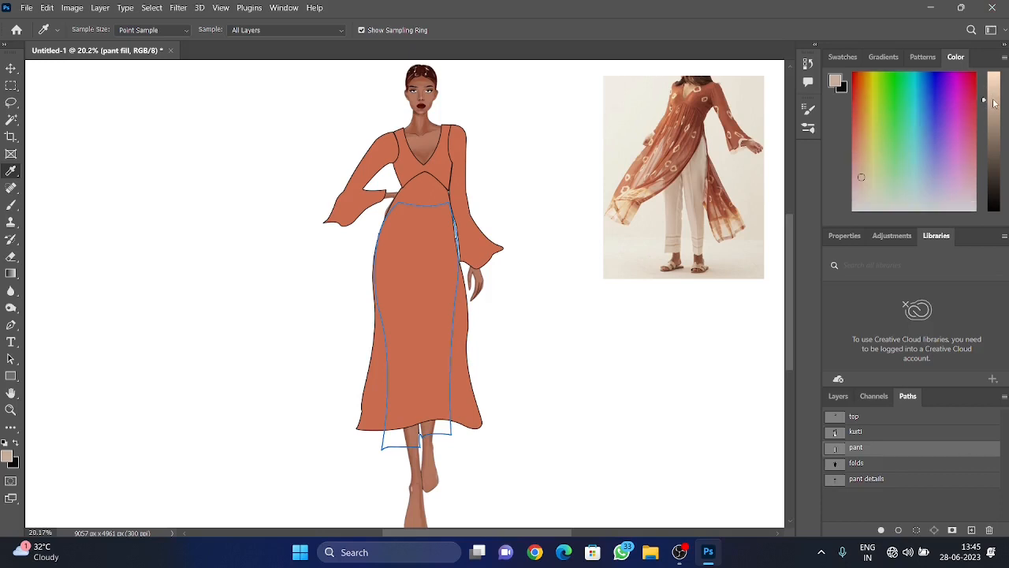
left_click(880, 531)
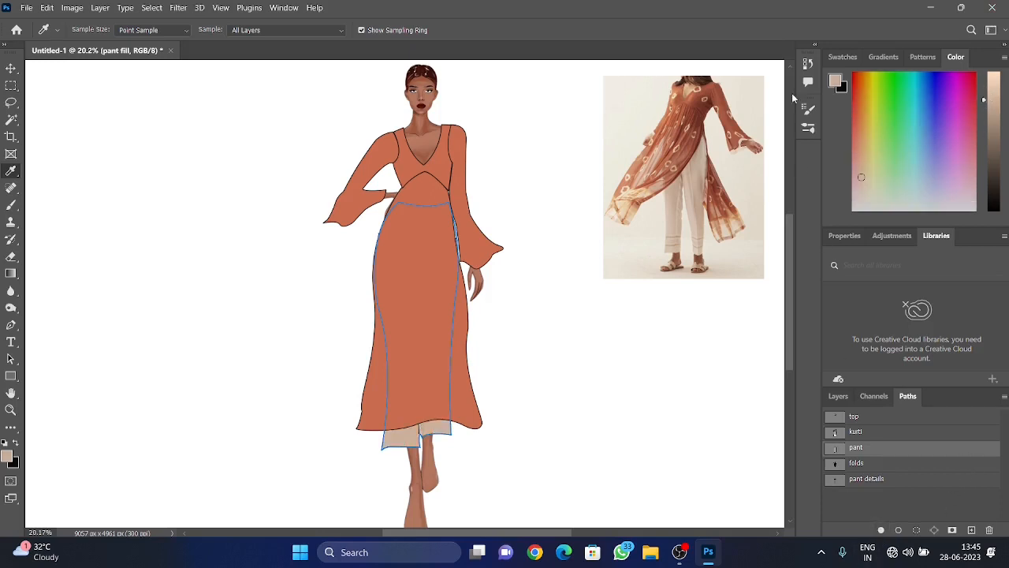
Adjust the beige to a lighter off-white and refill the "pant" path with it on the pant fill layer
left_click(862, 192)
left_click(881, 529)
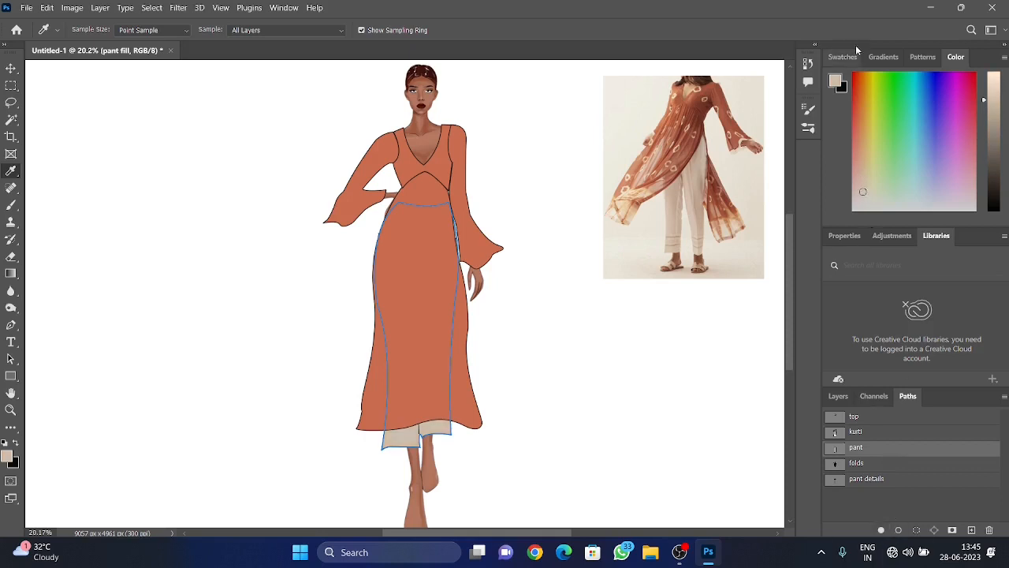
left_click(994, 82)
left_click(880, 530)
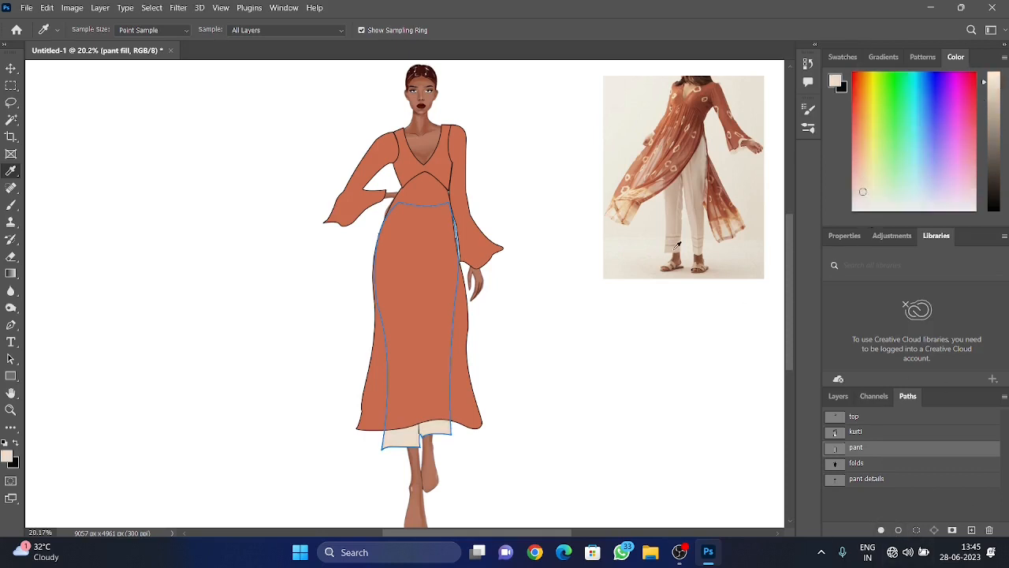
left_click(866, 196)
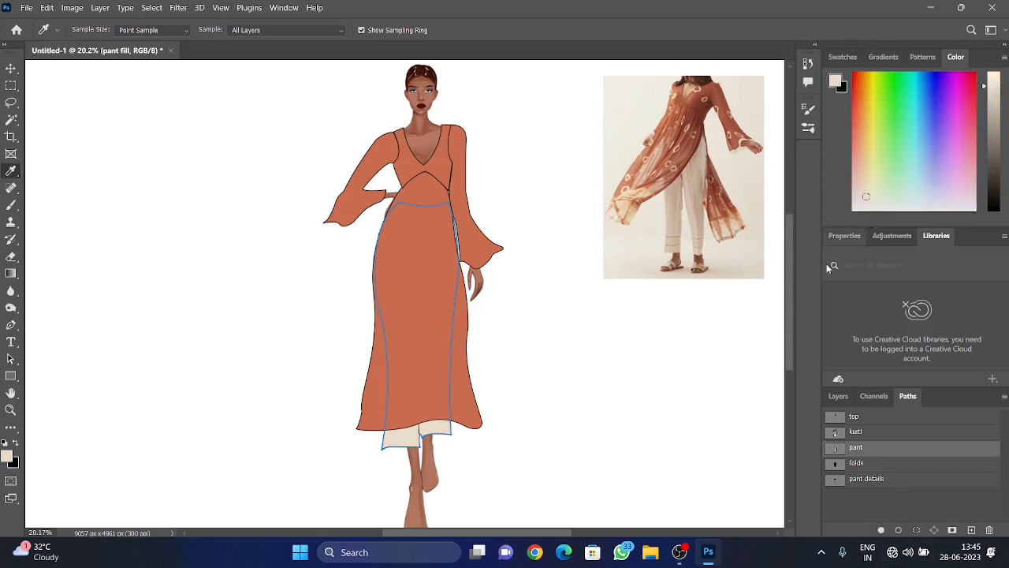
Lower the opacity of the "kurti fill" layer to 71%
left_click(840, 397)
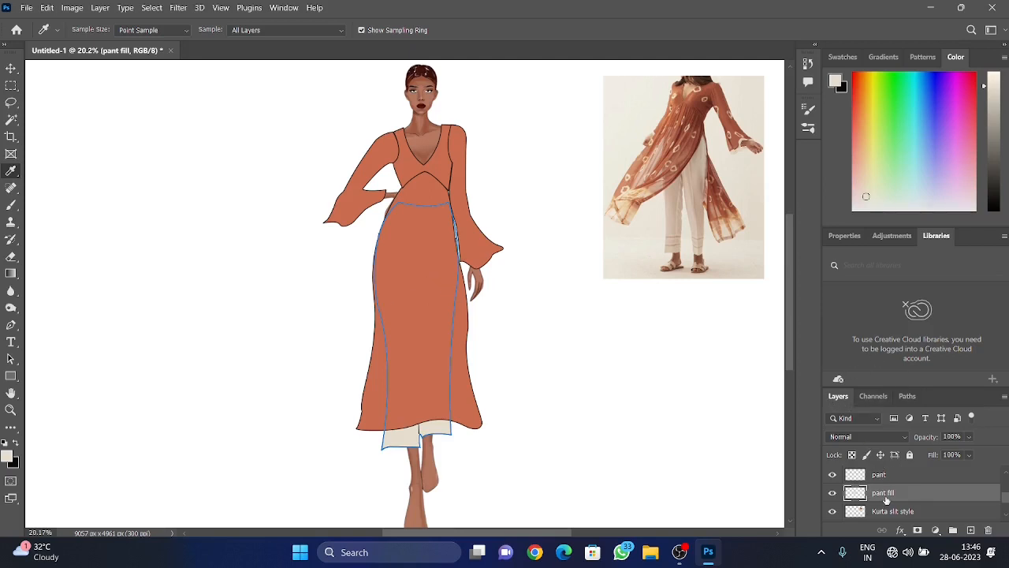
scroll(886, 497, "up", 2)
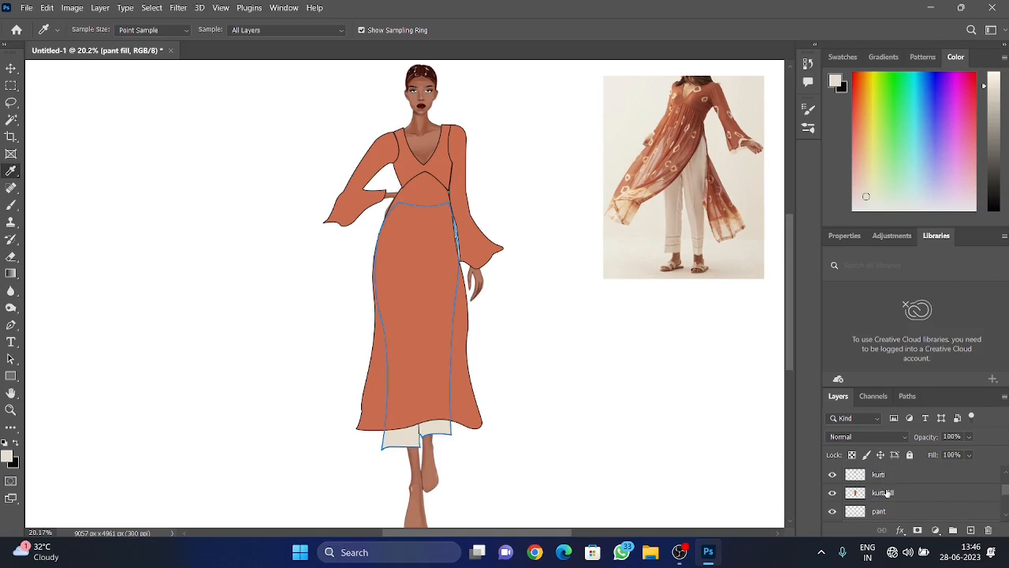
left_click(887, 493)
scroll(887, 493, "down", 2)
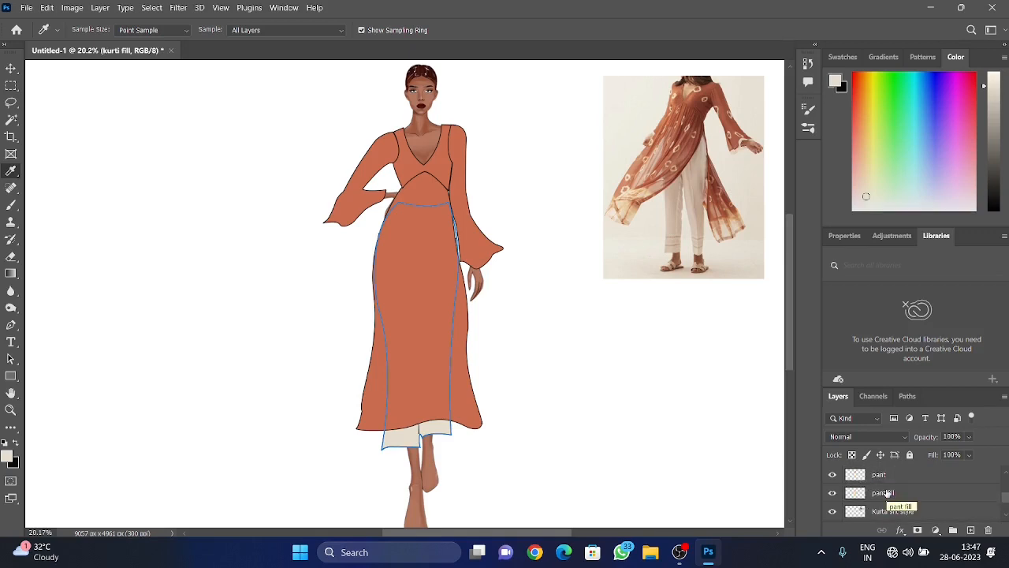
scroll(886, 492, "up", 2)
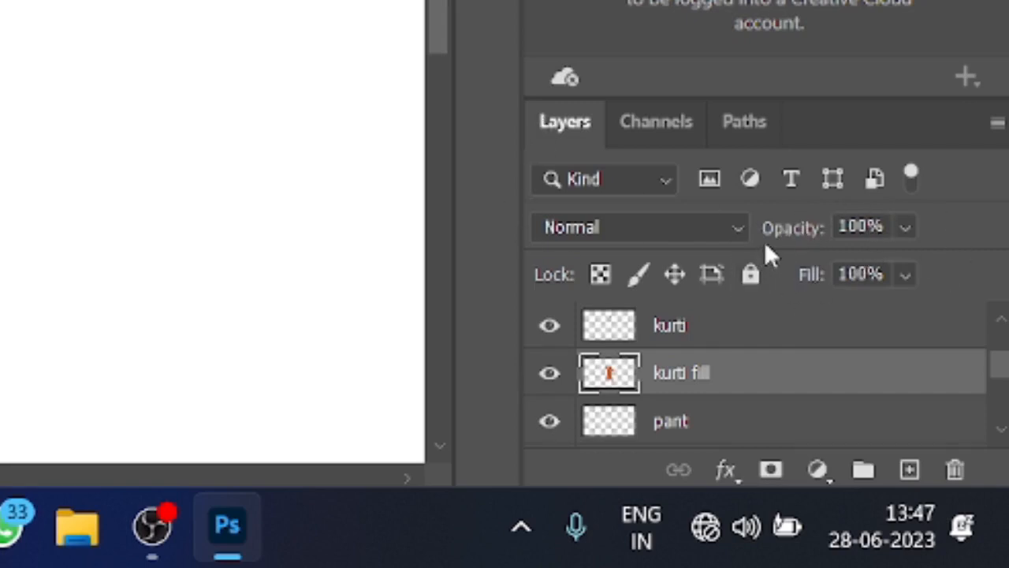
left_click(906, 227)
left_click(839, 269)
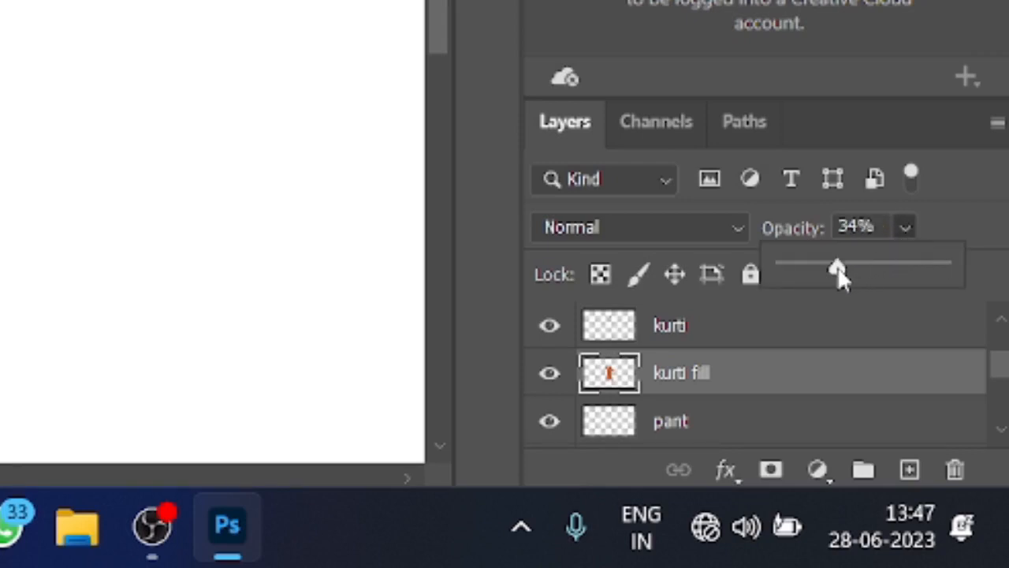
left_click(900, 268)
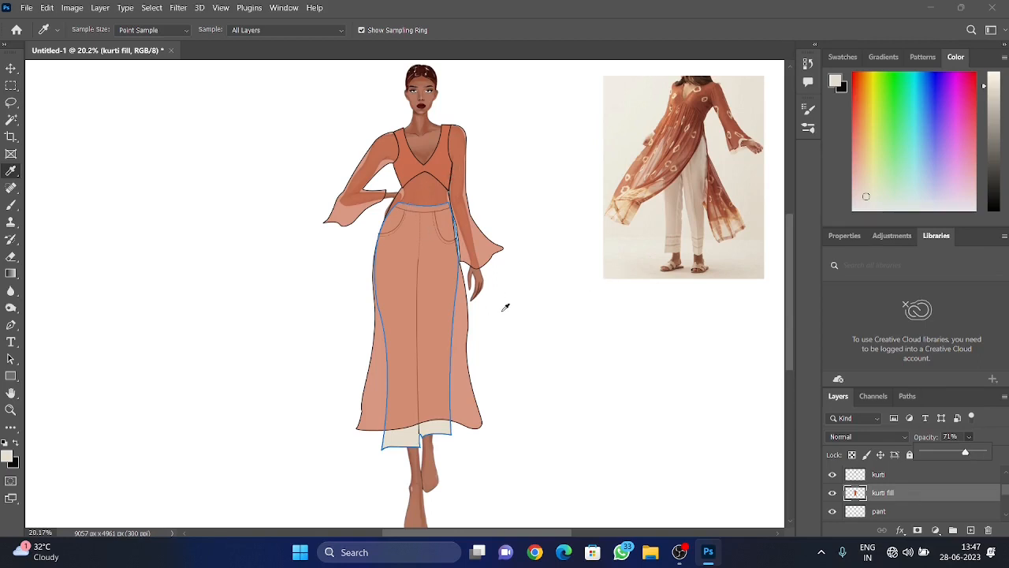
Create a new path named "lace"
left_click(907, 397)
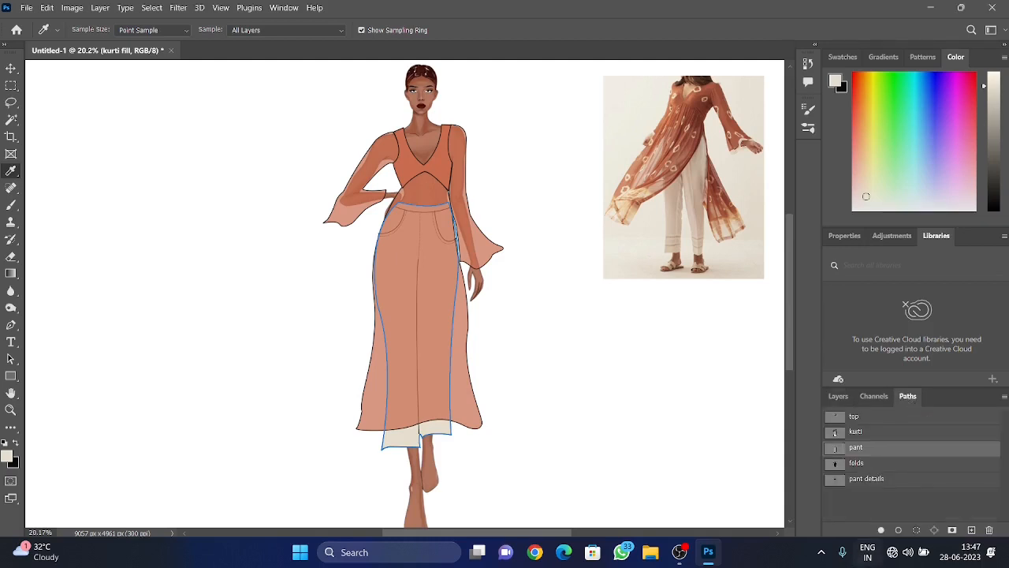
left_click(973, 533)
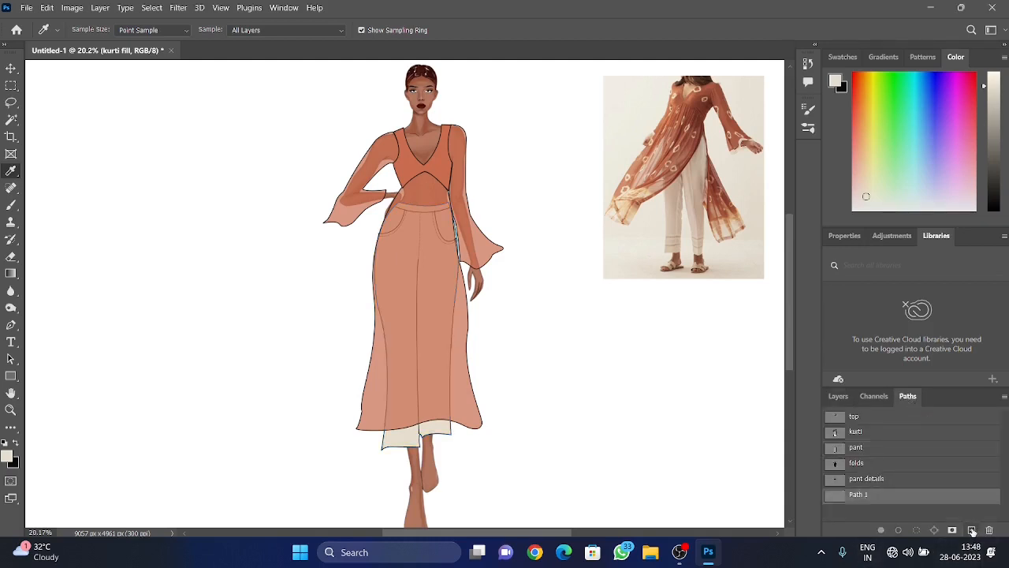
double_click(858, 494)
type("lace")
key("Return")
Draw a curved Pen line just inside the flared hem of the lowered arm's sleeve on the "lace" path
left_click(11, 324)
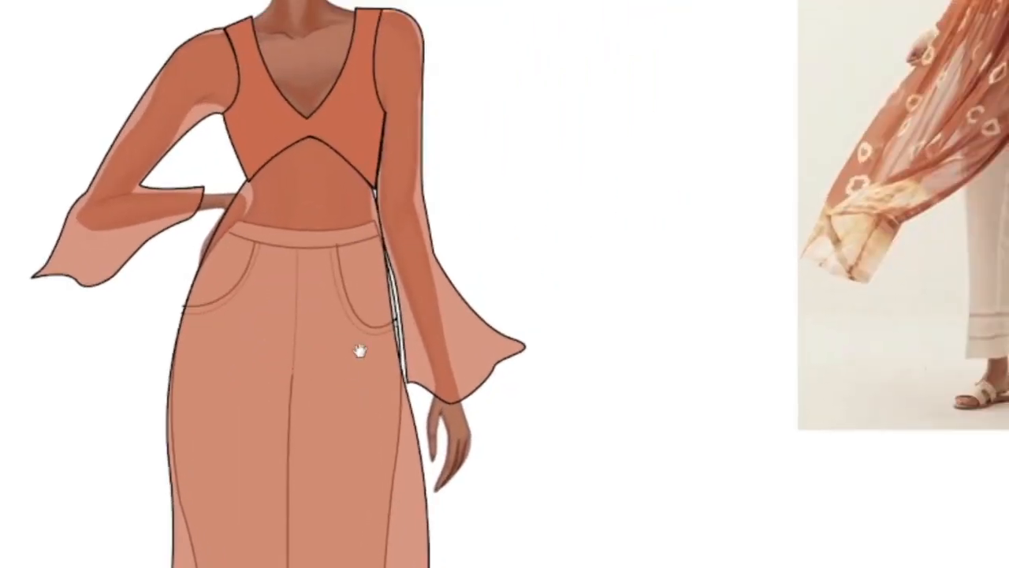
left_click(408, 370)
left_click_drag(445, 387, 458, 400)
left_click_drag(485, 368, 546, 329)
left_click(519, 341)
key("Escape")
Draw a curved Pen line just inside the flared hem of the bent arm's sleeve, ending at the cuff's upper edge
left_click(42, 268)
left_click(79, 275)
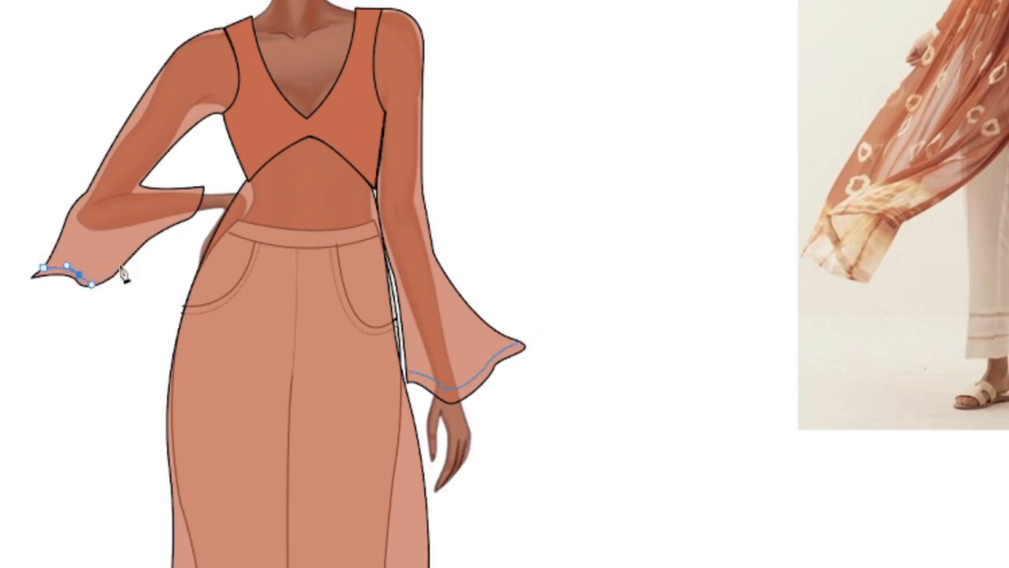
left_click_drag(118, 264, 136, 249)
left_click(185, 214)
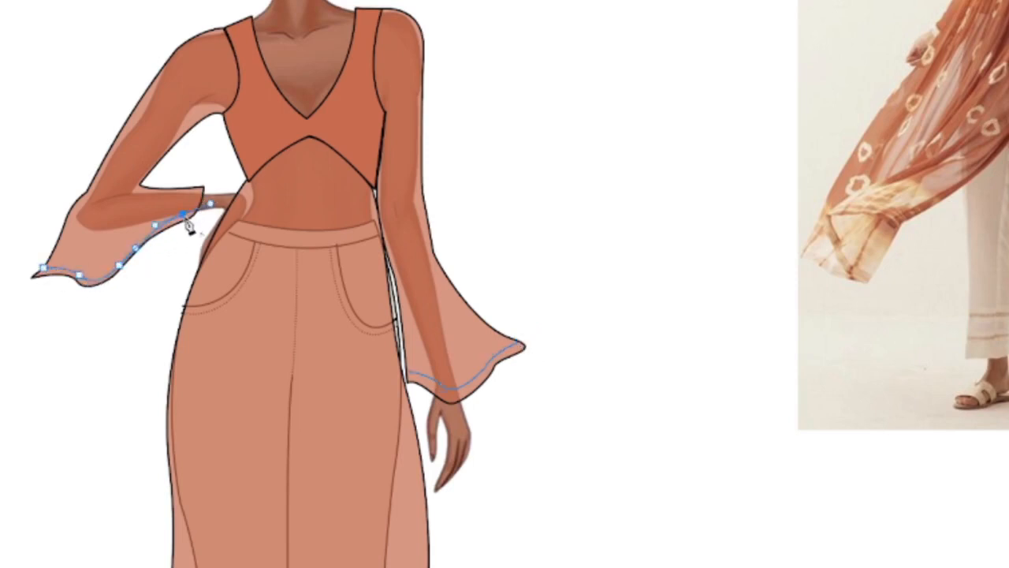
left_click_drag(197, 205, 194, 169)
key("Escape")
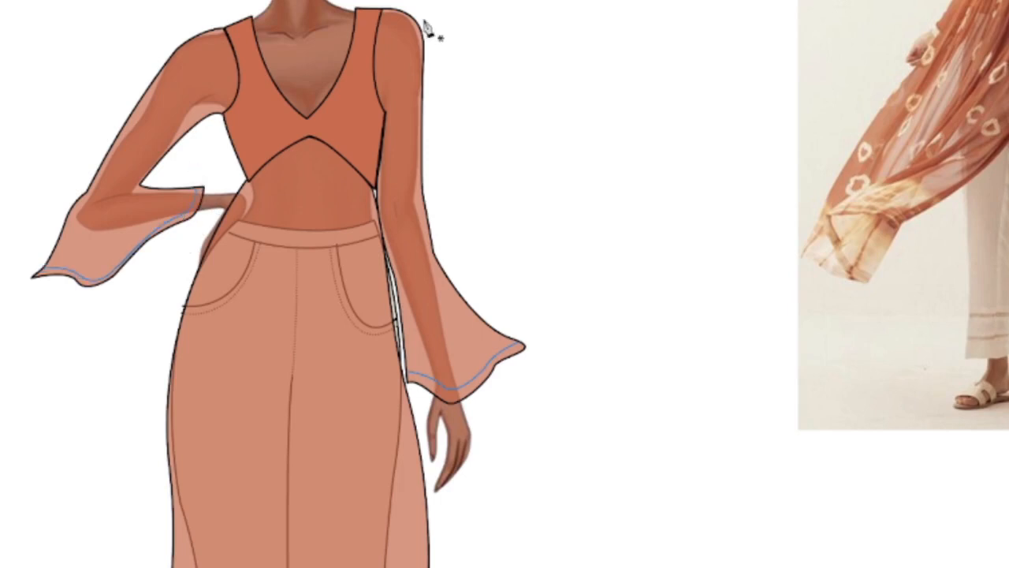
Trace the V-neckline of the bodice with the Pen tool from one shoulder through the V point to the other shoulder
left_click(249, 17)
key("ctrl+z")
scroll(257, 38, "up", 5)
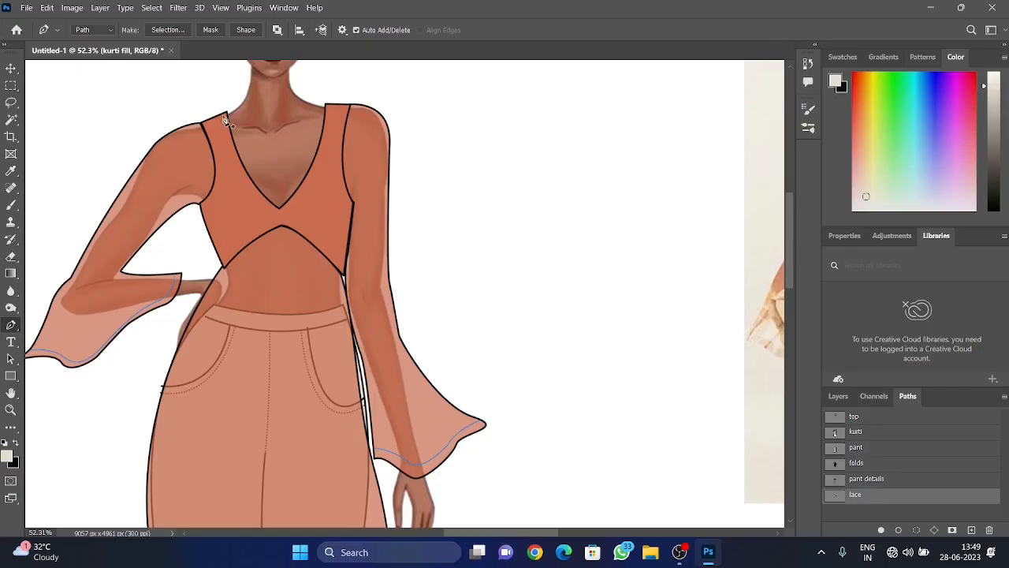
left_click(224, 114)
left_click_drag(279, 214, 320, 230)
left_click(280, 214, "alt")
left_click(327, 105)
Trace the arched lower seam of the bodice with the Pen tool, from one side through the peak to the other
scroll(331, 111, "up", 5)
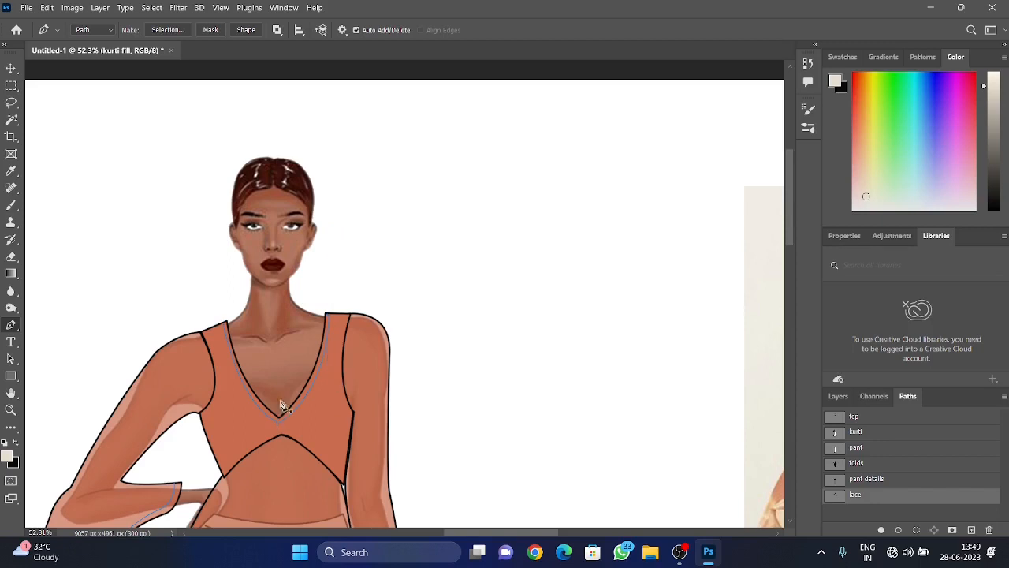
scroll(280, 404, "down", 2)
scroll(313, 246, "down", 3)
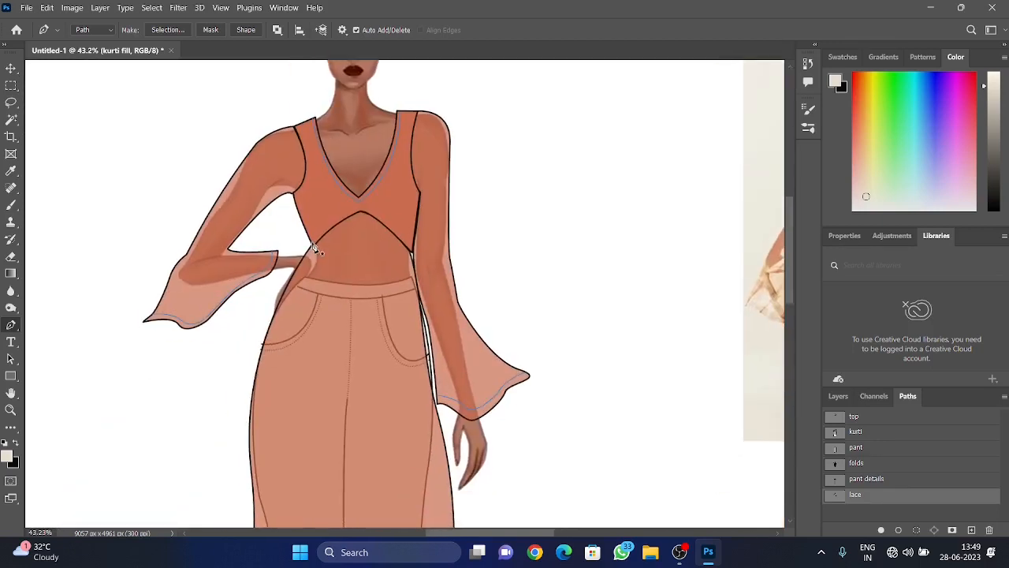
left_click(312, 243)
left_click_drag(360, 208, 388, 193)
left_click(360, 209, "alt")
left_click_drag(411, 244, 439, 282)
key("Escape")
scroll(372, 316, "down", 3)
scroll(371, 316, "down", 3)
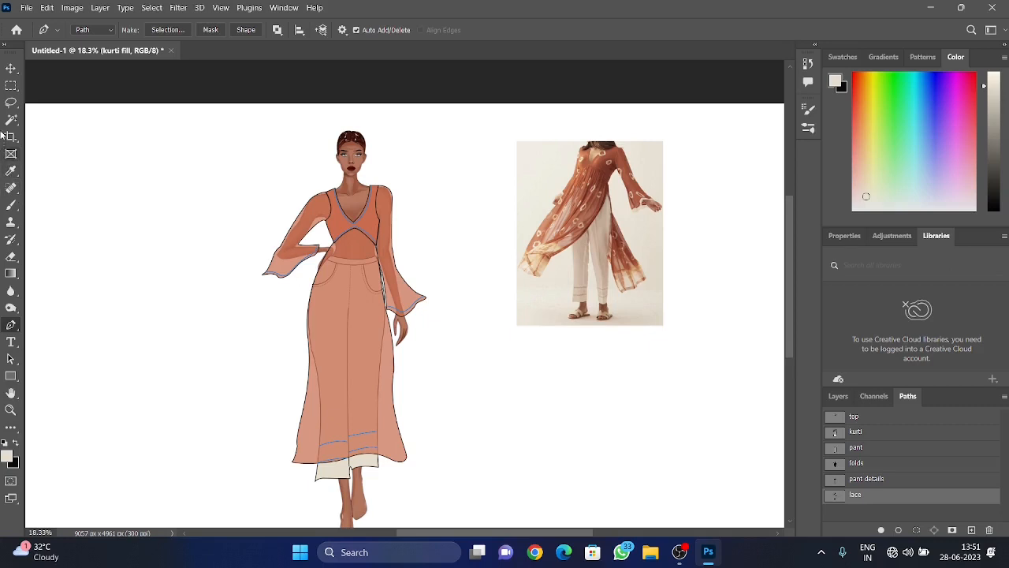
Search the brush presets for "tria", clear the search and choose the Hard Round brush
left_click(12, 204)
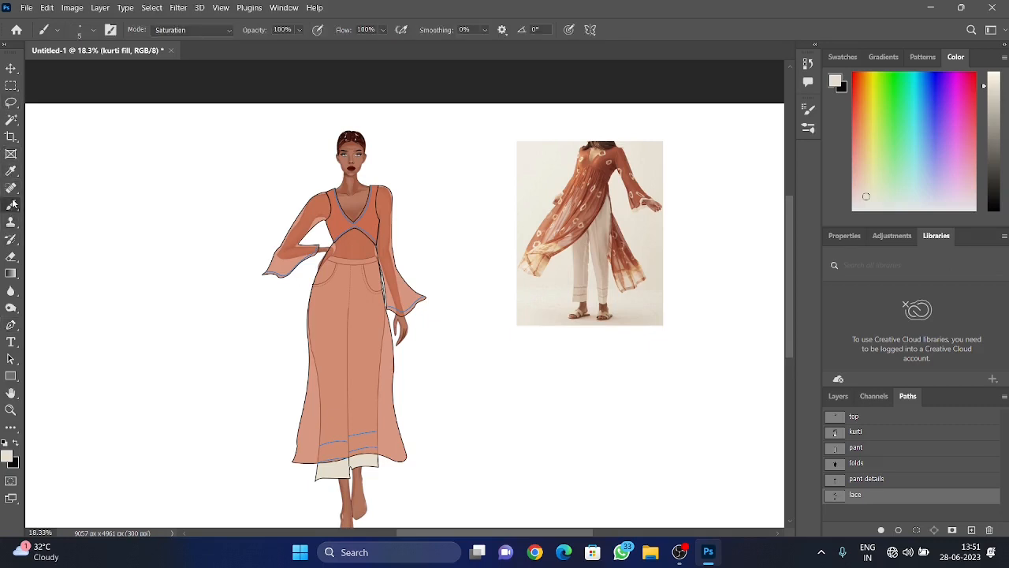
left_click(94, 31)
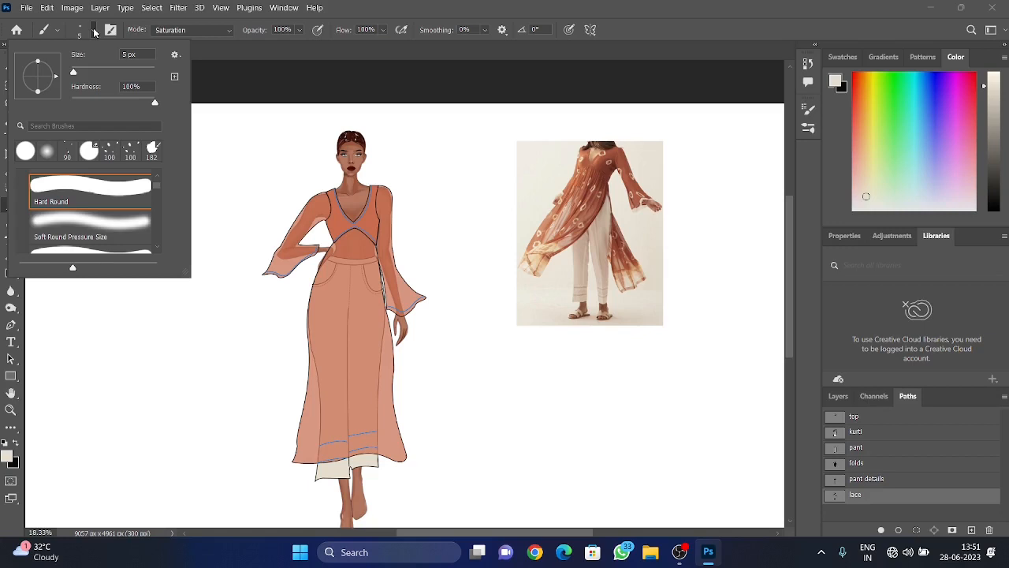
left_click(98, 124)
type("tr")
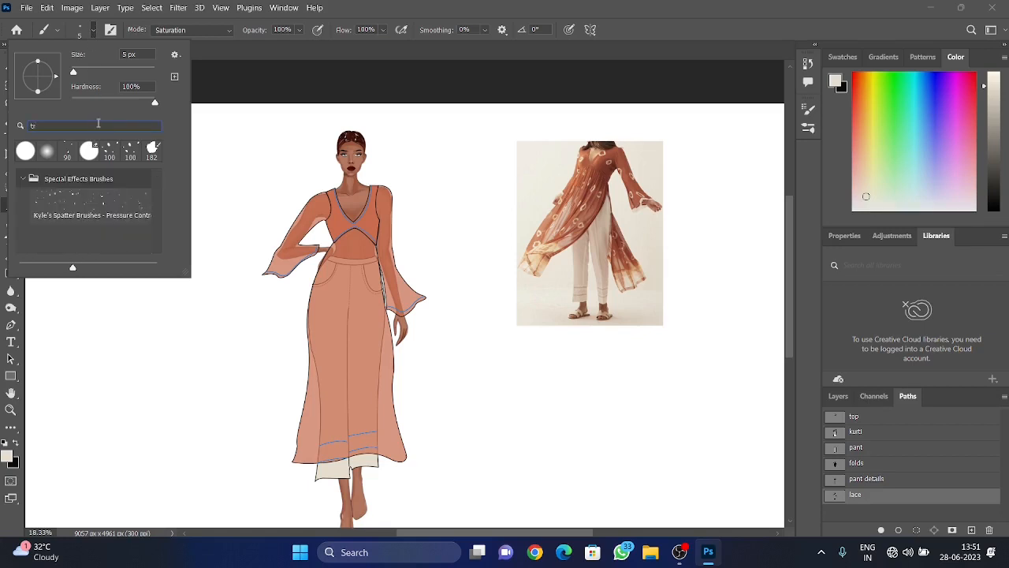
type("ia")
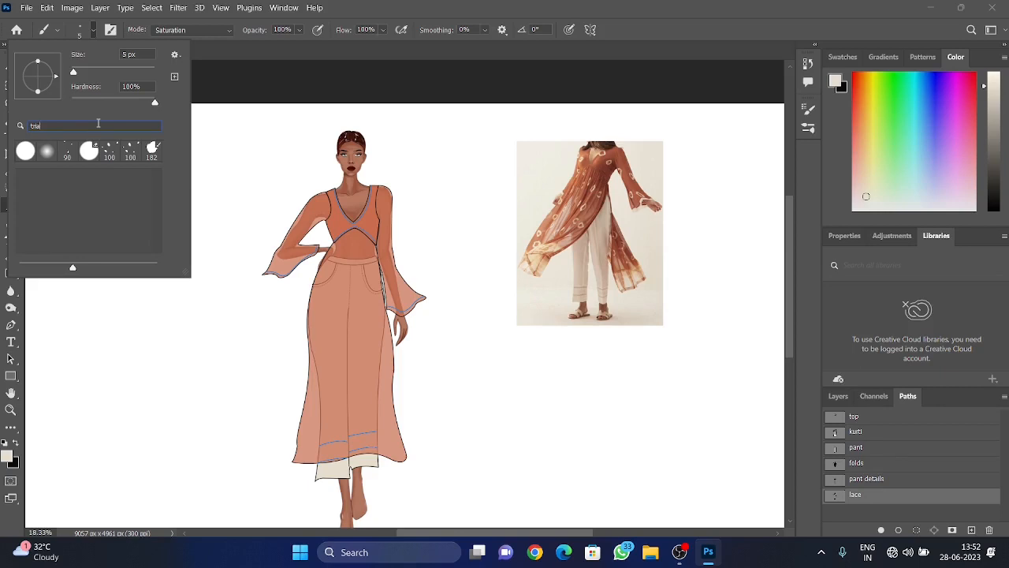
key("BackSpace")
key("BackSpace")
key("BackSpace")
key("BackSpace")
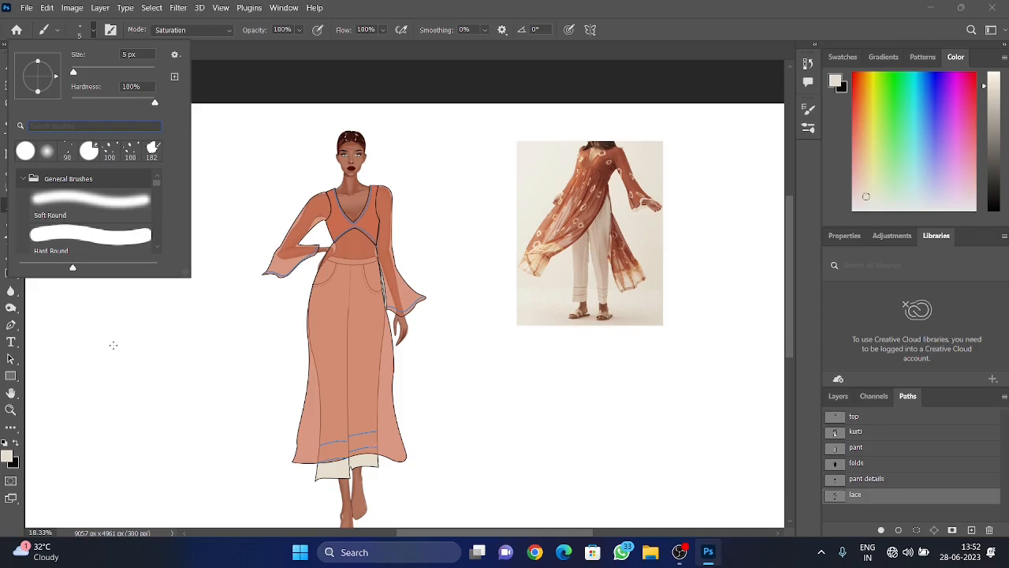
left_click(63, 239)
left_click(197, 178)
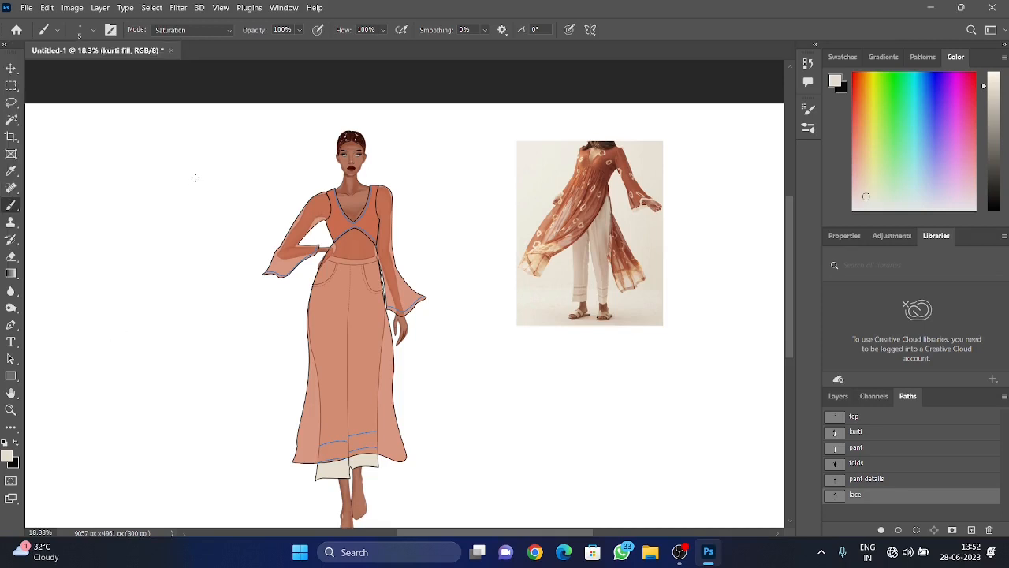
Set the foreground colour to black, try a stroke on the blank canvas beside the figure and undo it
key("d")
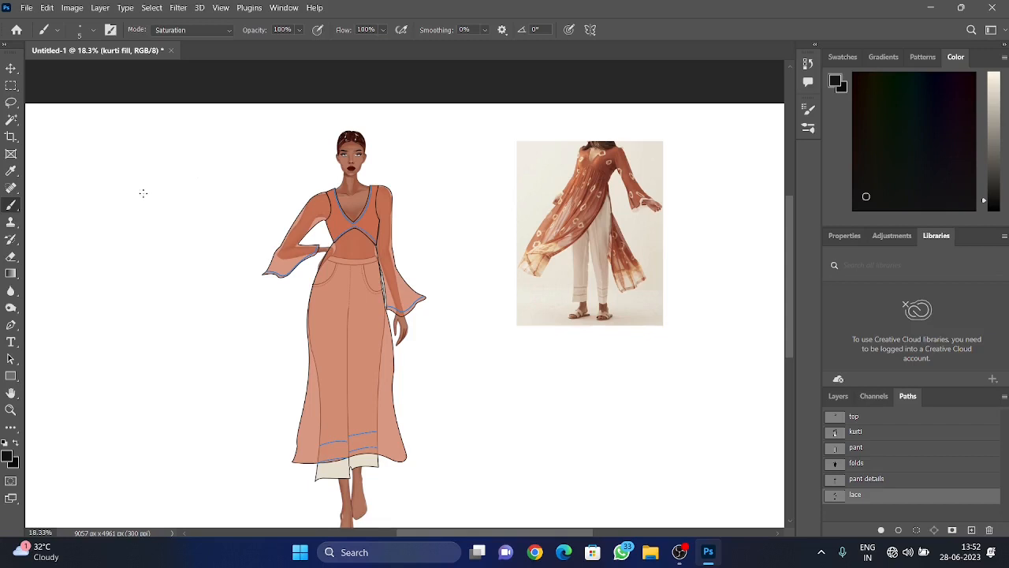
left_click_drag(124, 272, 246, 205)
key("ctrl+z")
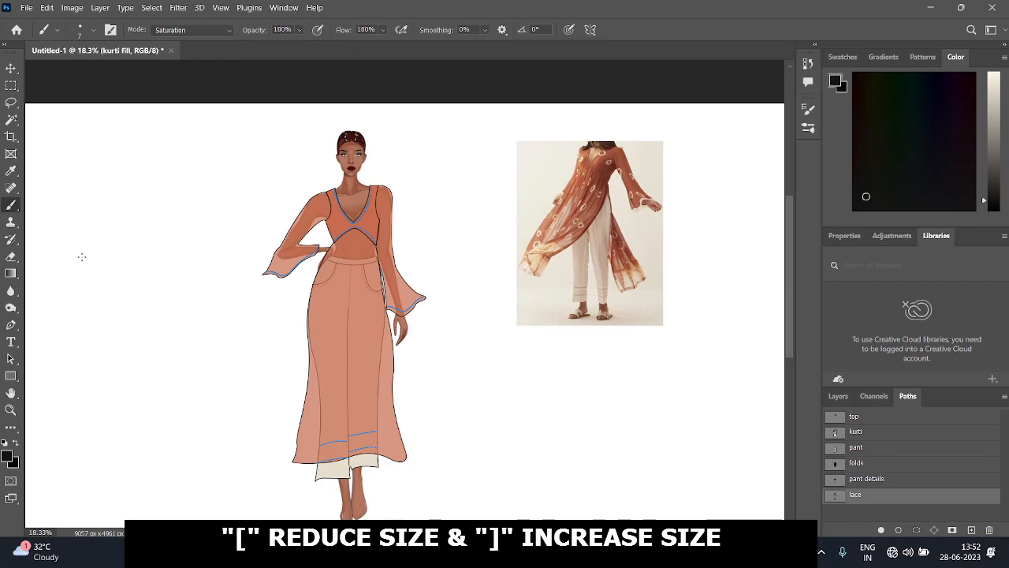
Vary the brush size down and up, settling on 50 px
key("bracketleft")
key("bracketleft")
key("bracketleft")
key("bracketleft")
key("bracketright")
key("bracketright")
key("bracketright")
key("bracketright")
key("bracketright")
key("bracketright")
key("bracketright")
key("bracketright")
key("bracketright")
key("bracketright")
key("bracketright")
key("bracketright")
key("bracketright")
key("bracketright")
key("bracketright")
key("bracketright")
key("bracketright")
key("bracketright")
key("bracketright")
key("bracketright")
key("bracketright")
key("bracketleft")
key("bracketleft")
key("bracketleft")
key("bracketleft")
key("bracketleft")
key("bracketleft")
key("bracketleft")
key("bracketleft")
key("bracketleft")
key("bracketleft")
key("bracketleft")
key("bracketleft")
key("bracketleft")
key("bracketleft")
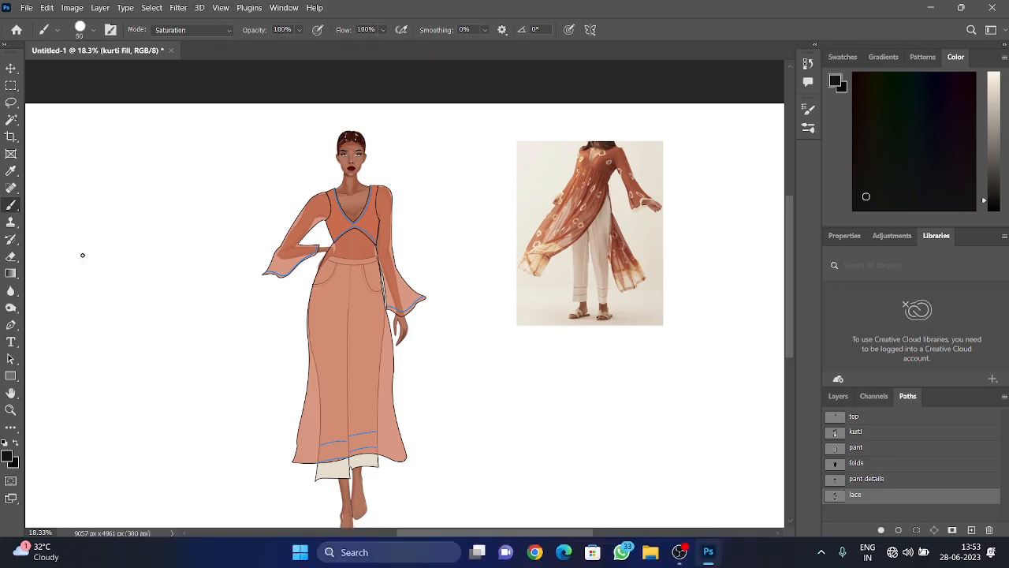
Reduce the brush size while trying strokes on the blank canvas beside the figure, and undo the test strokes
mouse_move(83, 252)
left_mouse_down()
mouse_move(267, 221)
mouse_move(267, 230)
left_mouse_up()
key("ctrl+z")
left_click_drag(156, 282, 175, 263)
key("bracketleft")
key("bracketleft")
key("bracketleft")
key("bracketleft")
left_click_drag(155, 309, 177, 283)
left_click_drag(152, 341, 192, 312)
key("ctrl+z")
key("ctrl+z")
key("ctrl+z")
Draw a small black inverted triangle outline on the blank canvas beside the figure and select around it with the Lasso
left_click_drag(134, 199, 124, 213)
left_click(11, 102)
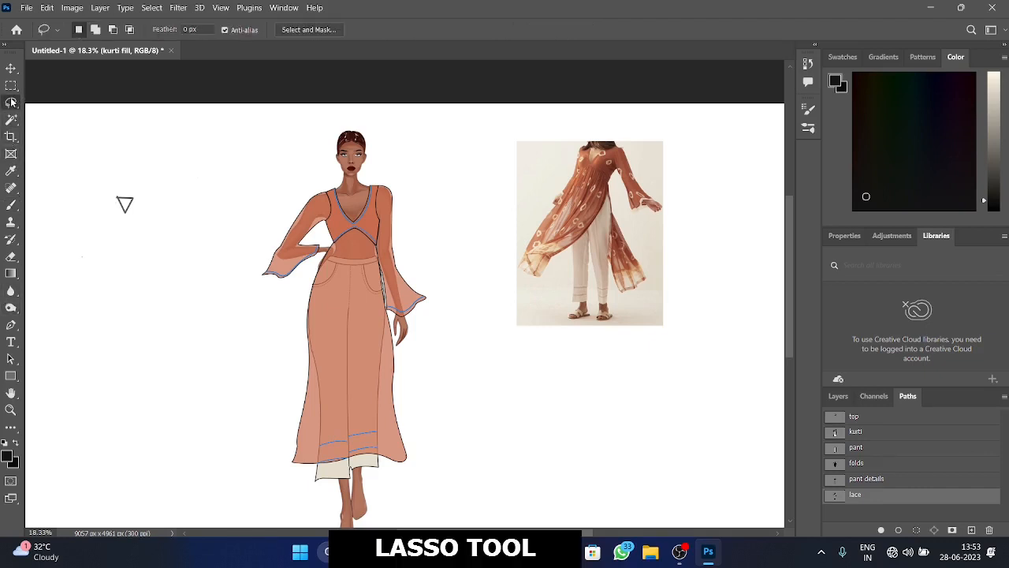
mouse_move(88, 199)
left_mouse_down()
mouse_move(127, 170)
mouse_move(174, 199)
mouse_move(174, 229)
mouse_move(140, 245)
mouse_move(91, 209)
left_mouse_up()
Define the selected triangle as a brush preset named "triangle brush"
left_click(47, 8)
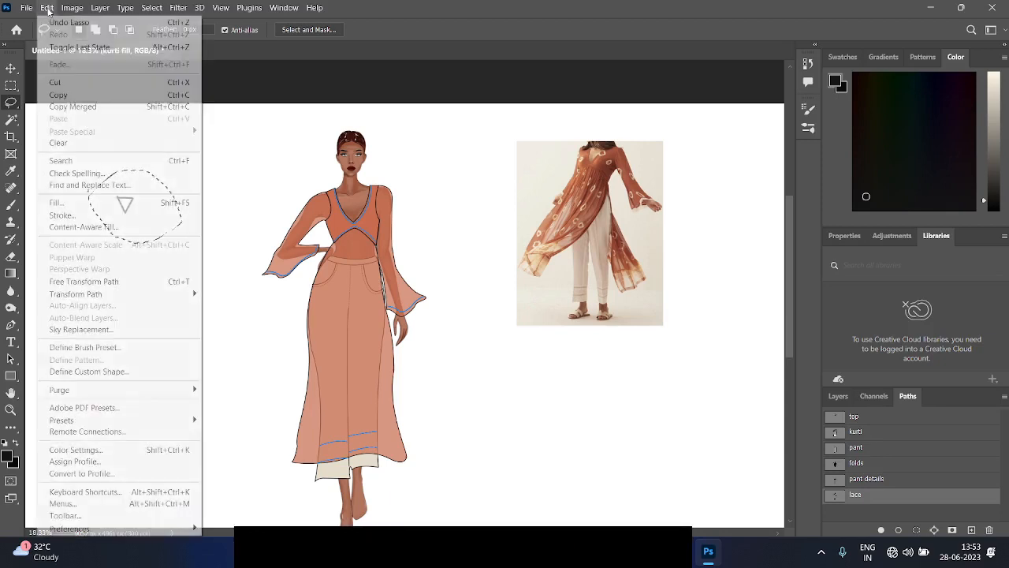
left_click(79, 349)
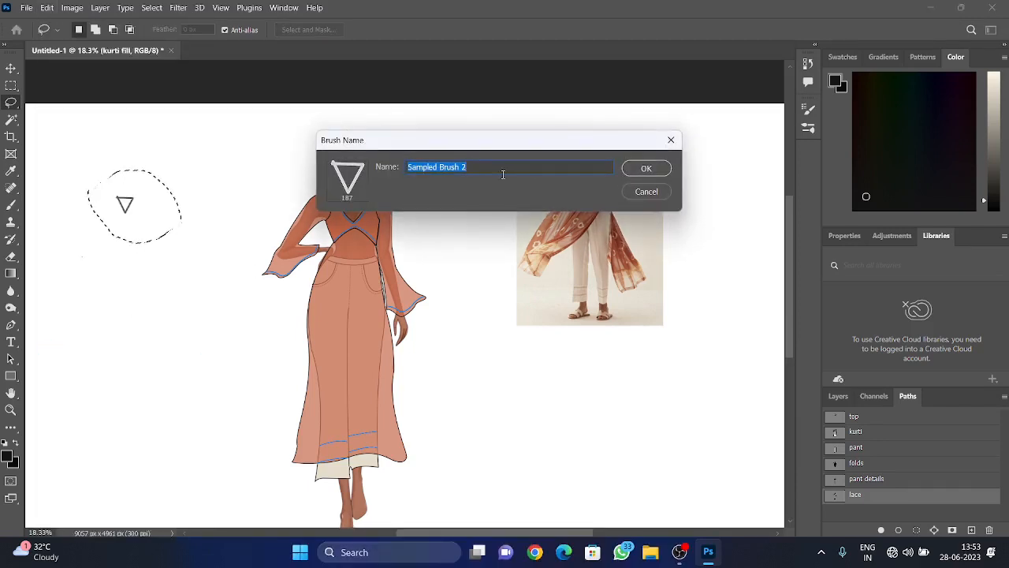
type("tr")
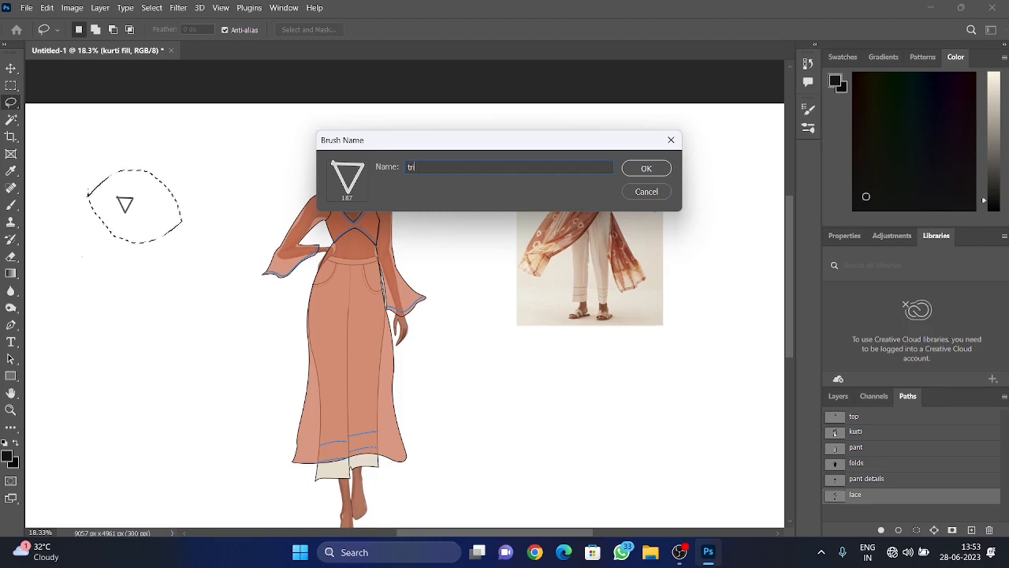
type("ia")
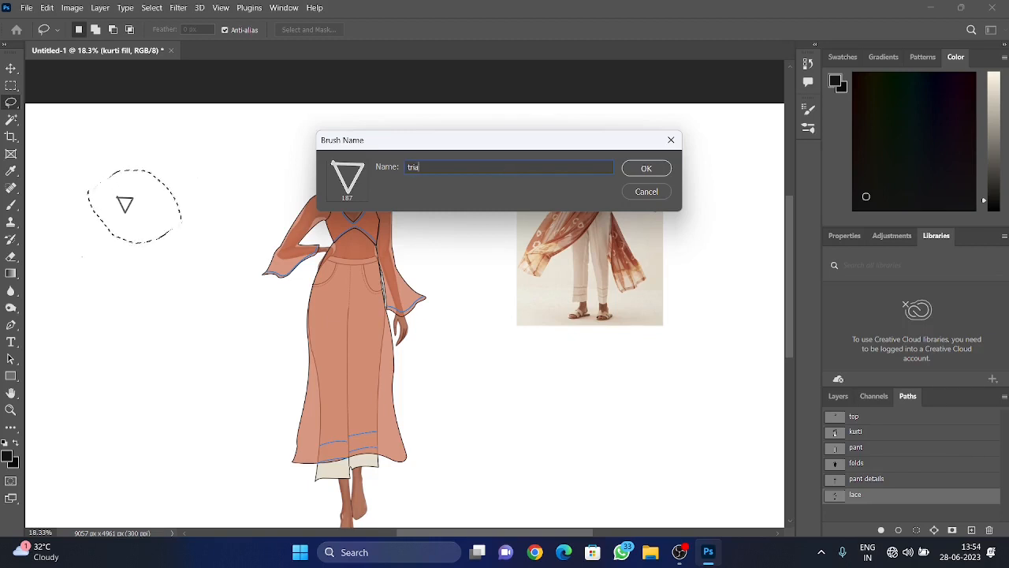
type("ngle")
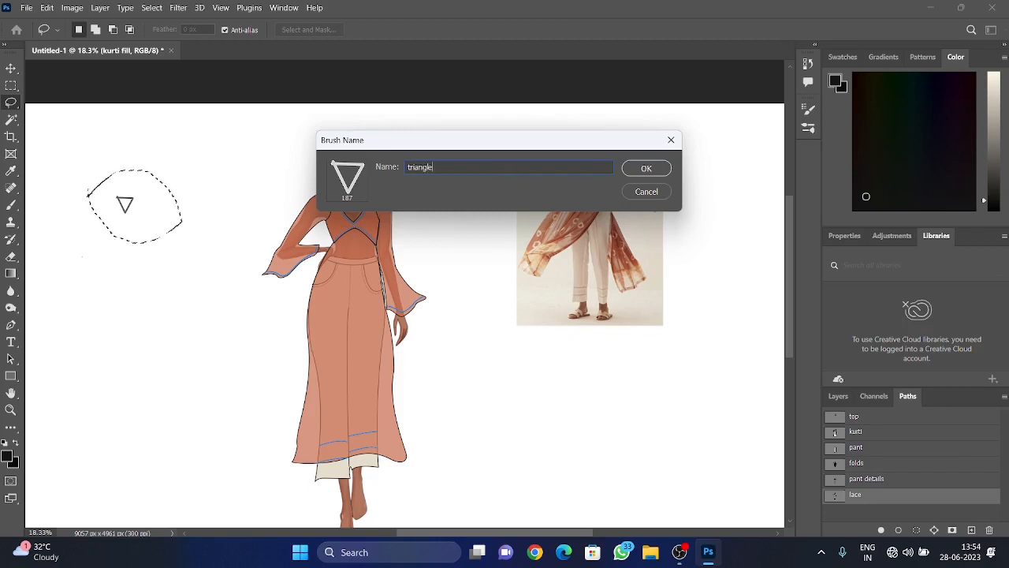
type(" brush")
left_click(646, 168)
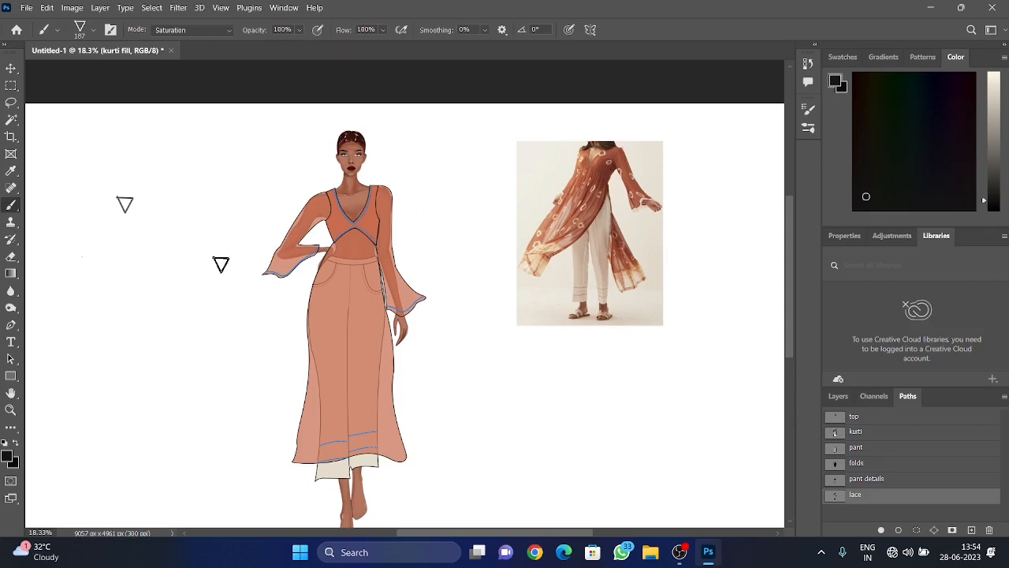
Erase the leftover triangles beside the figure and reduce the triangle brush to 60 px, trying it with a stroke that is undone
left_click(11, 257)
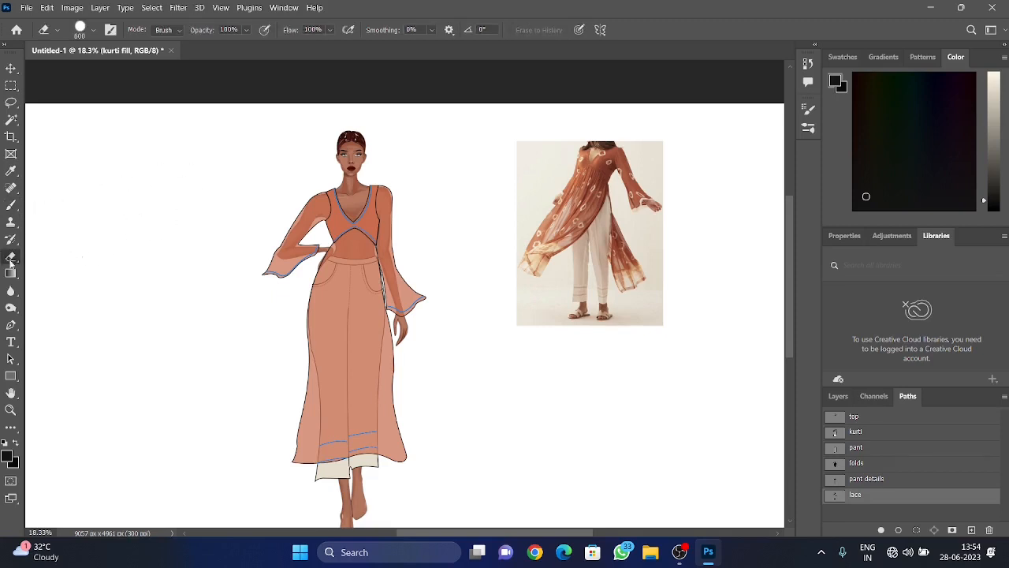
left_click(11, 208)
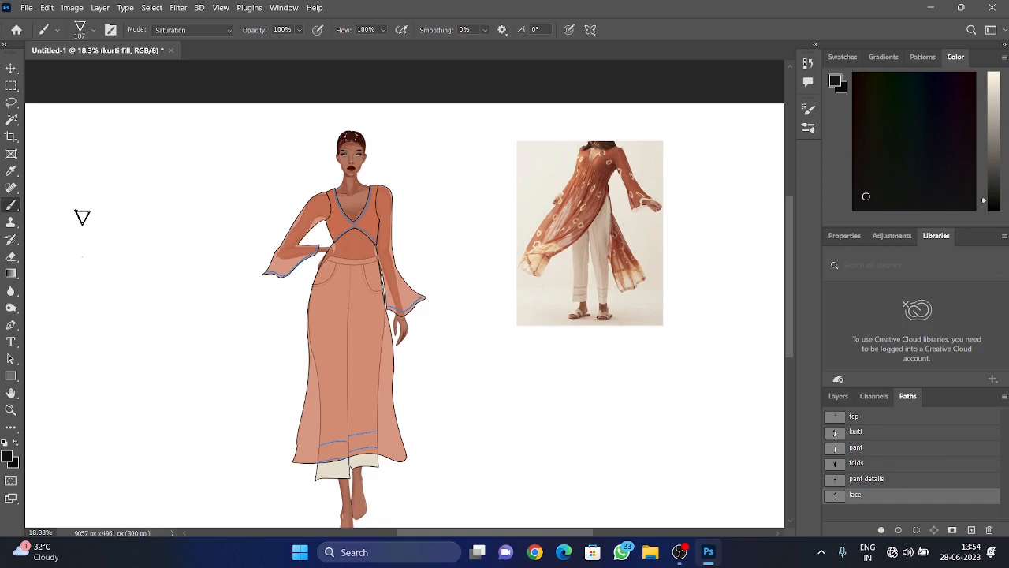
key("bracketleft")
key("bracketleft")
key("bracketleft")
key("bracketleft")
key("bracketleft")
key("bracketleft")
key("bracketleft")
left_click_drag(65, 225, 129, 195)
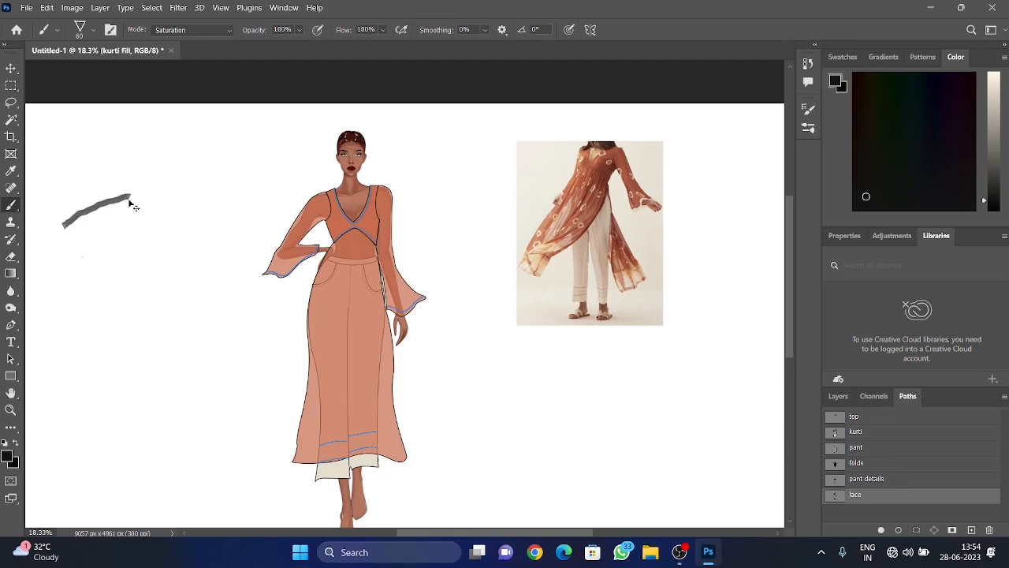
key("ctrl+z")
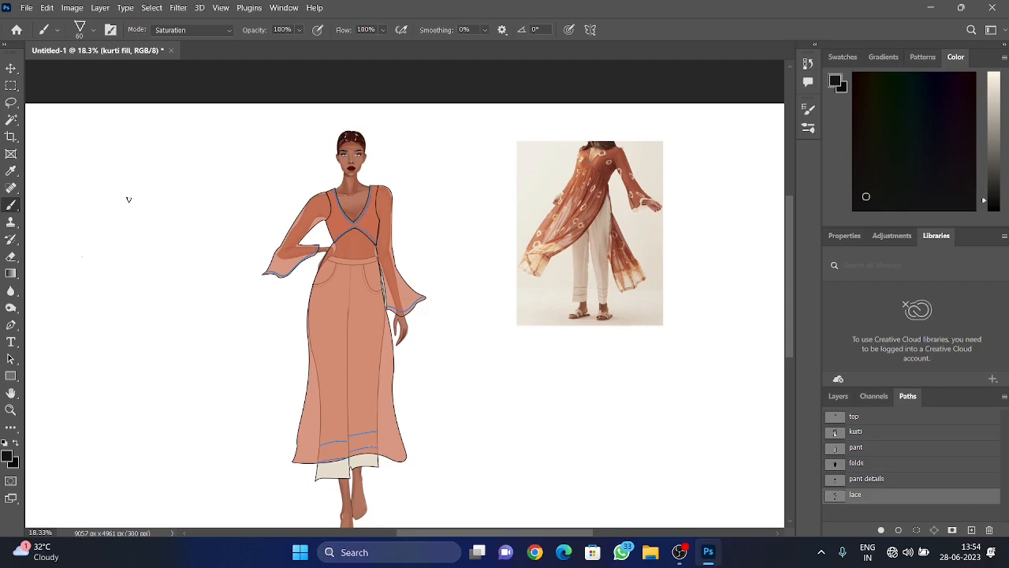
Set the triangle brush's spacing to 97% in Brush Settings and try it with a stroke beside the figure that is undone
left_click(809, 111)
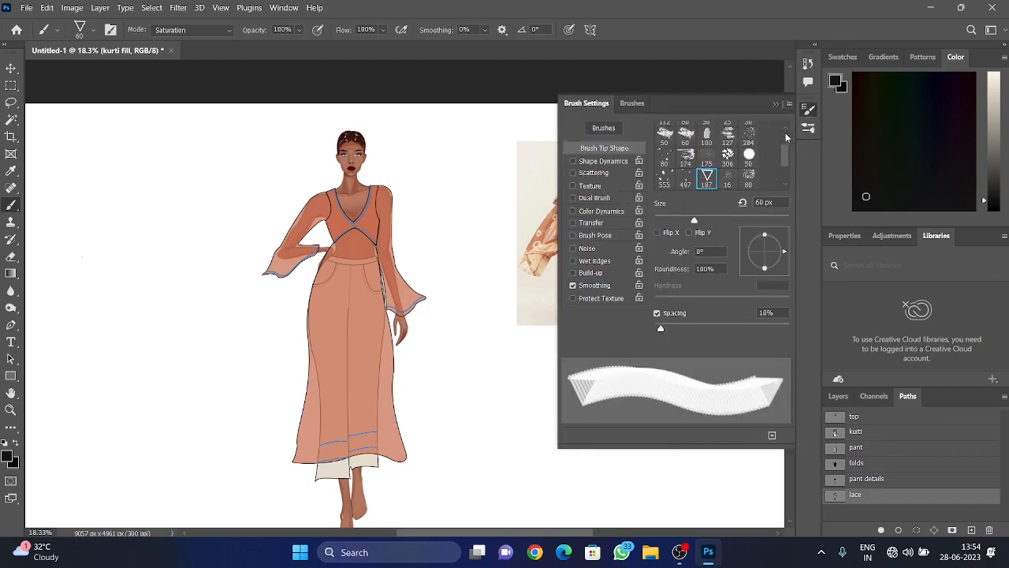
left_click(775, 104)
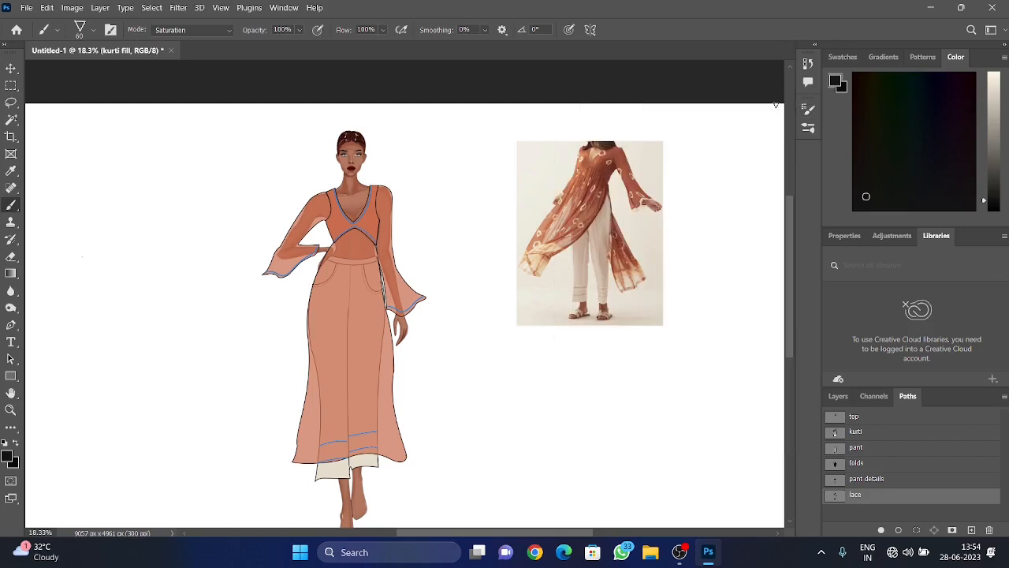
left_click(283, 10)
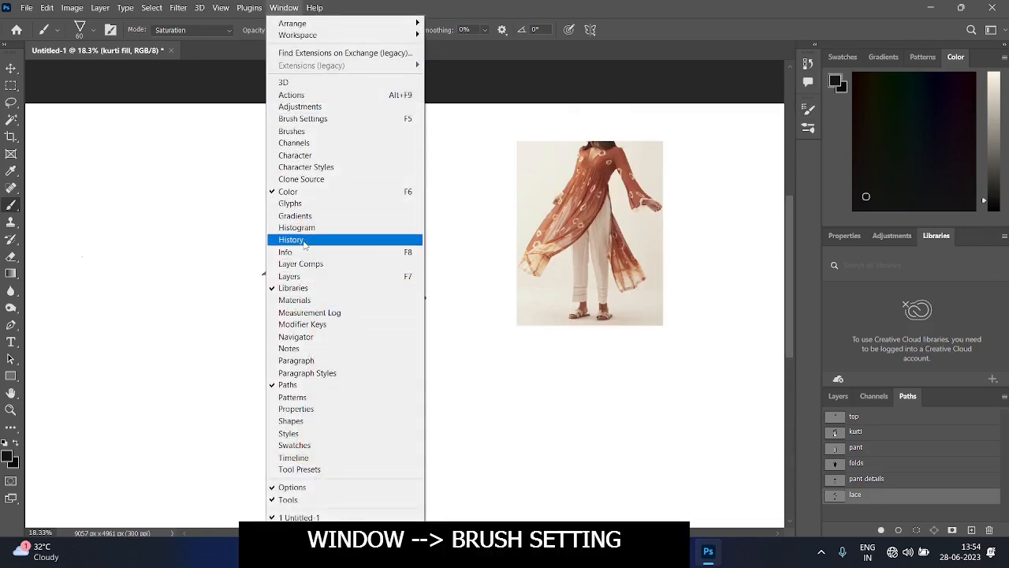
left_click(303, 118)
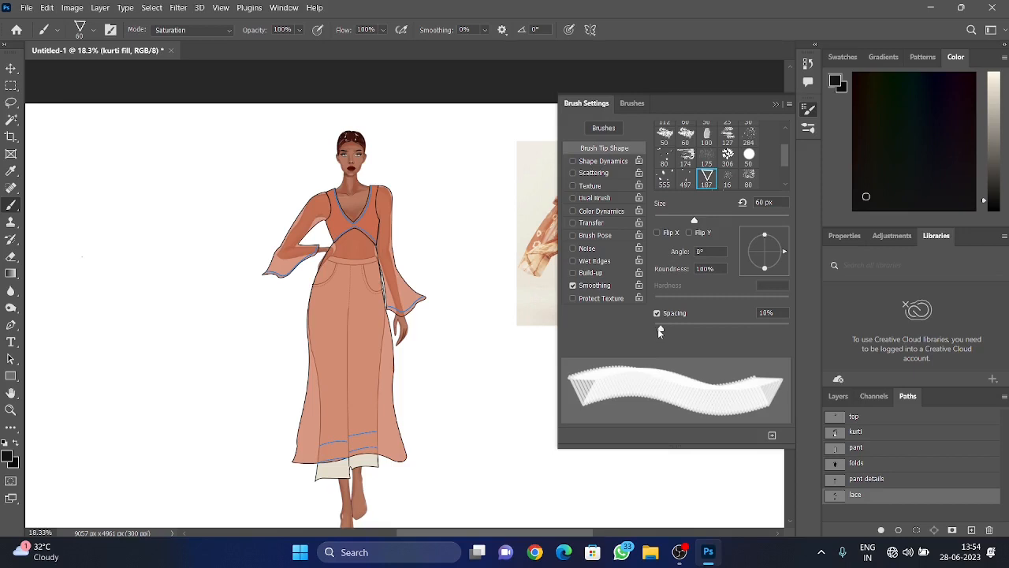
left_click_drag(660, 329, 720, 323)
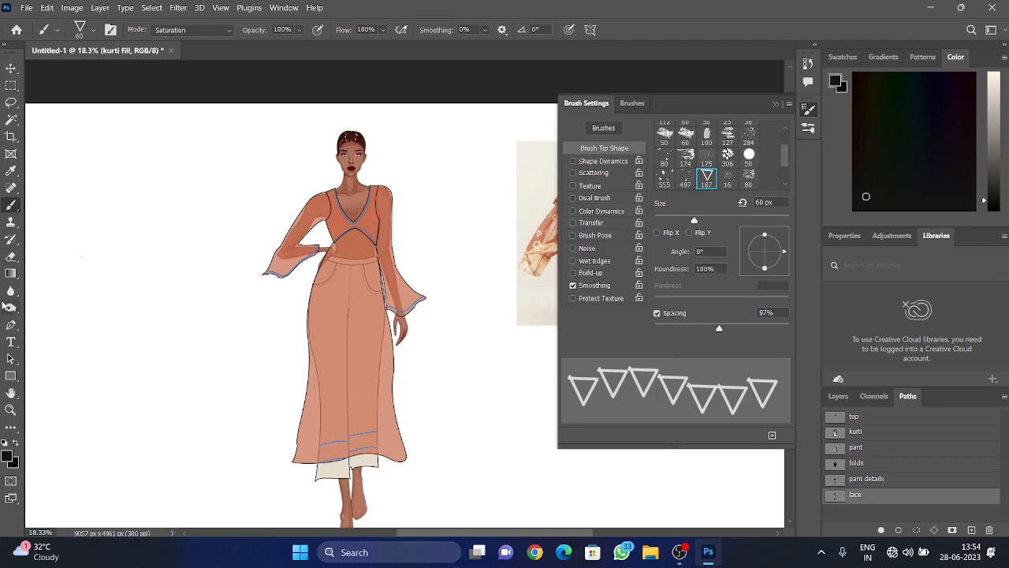
left_click_drag(69, 250, 167, 246)
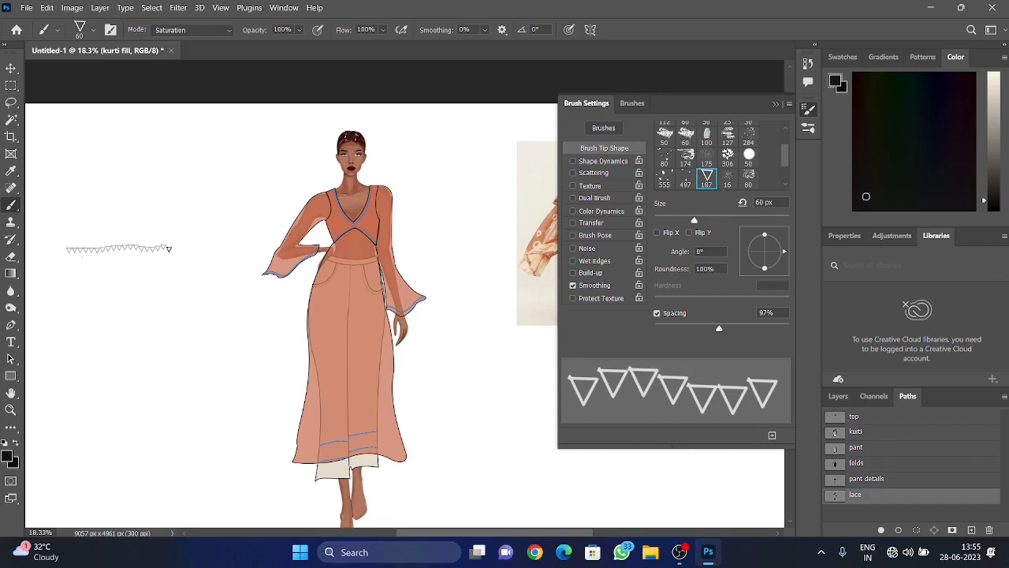
key("ctrl+z")
left_click(775, 102)
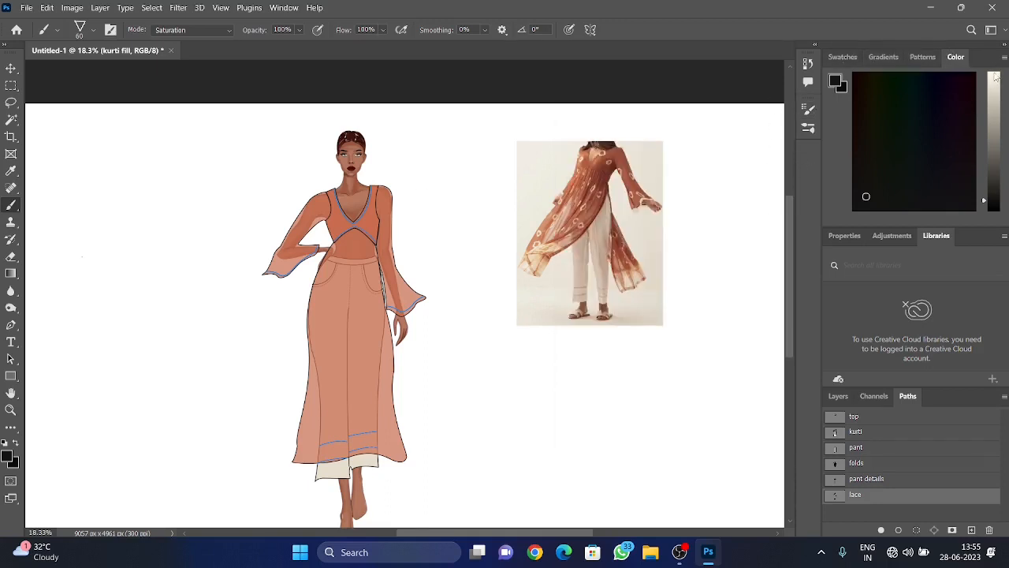
Choose an off-white foreground colour and add a layer named "lace" directly above the kurti fill layer
left_click(994, 79)
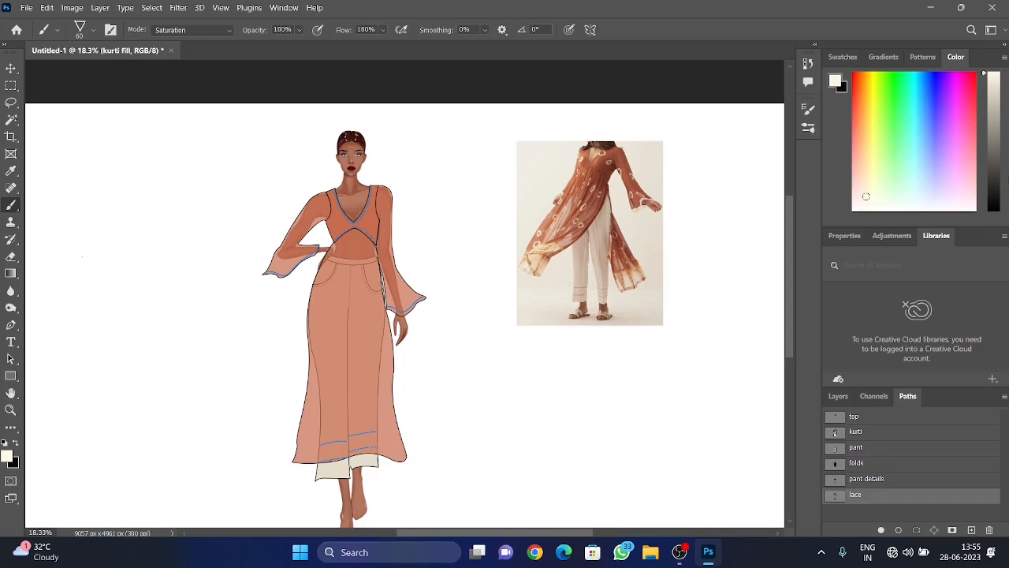
left_click(847, 397)
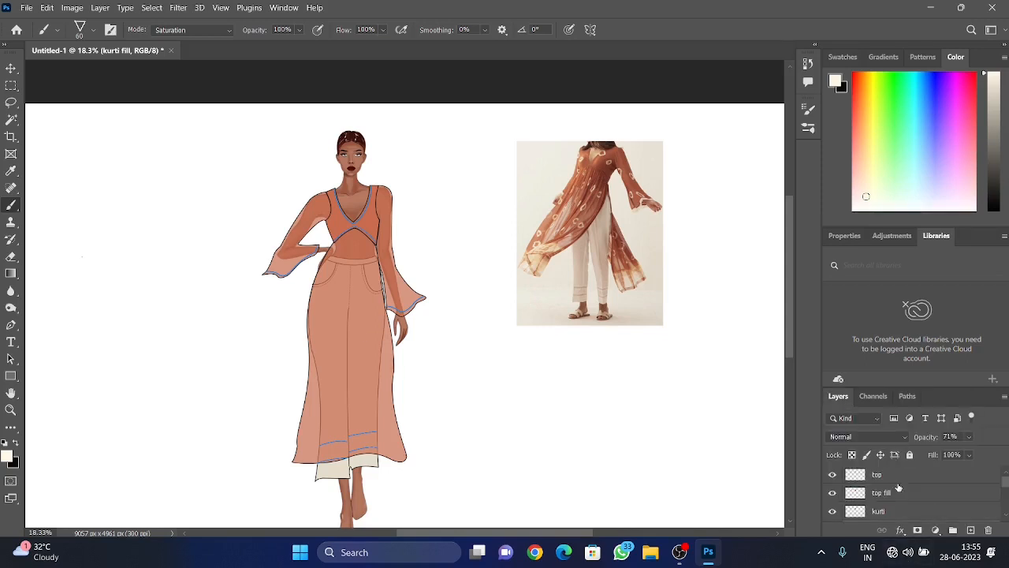
scroll(897, 483, "down", 2)
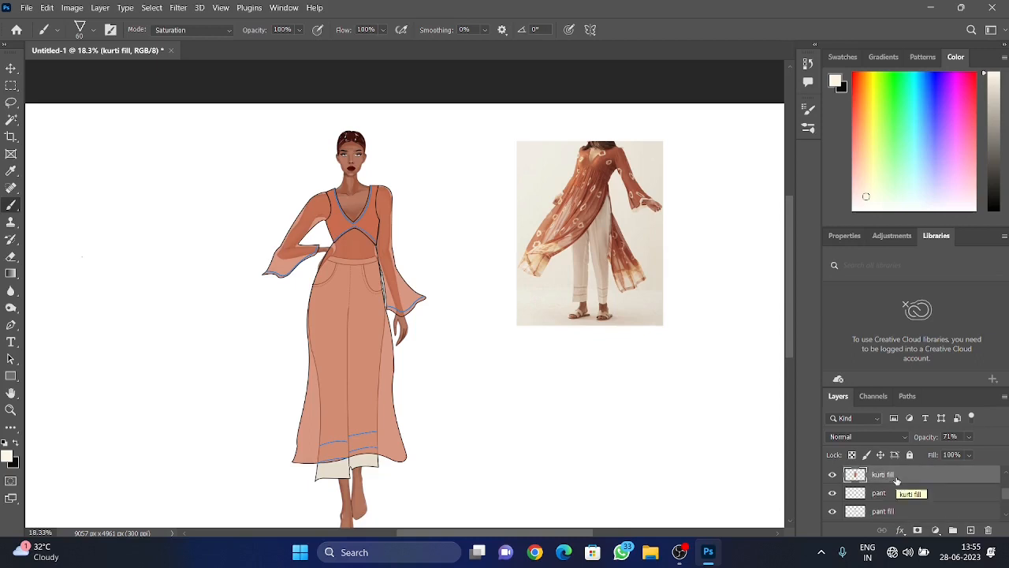
scroll(891, 481, "up", 1)
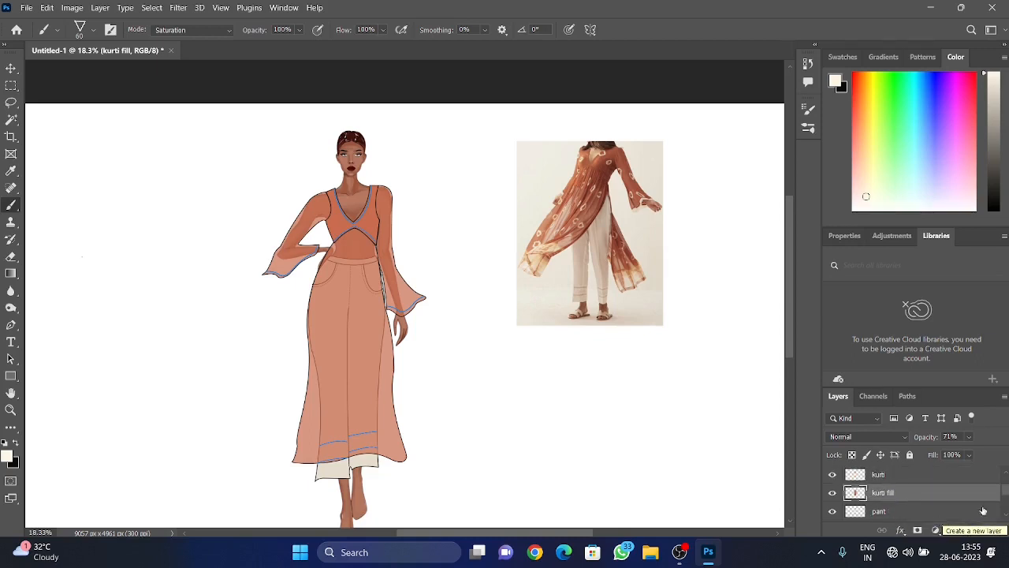
left_click(974, 534)
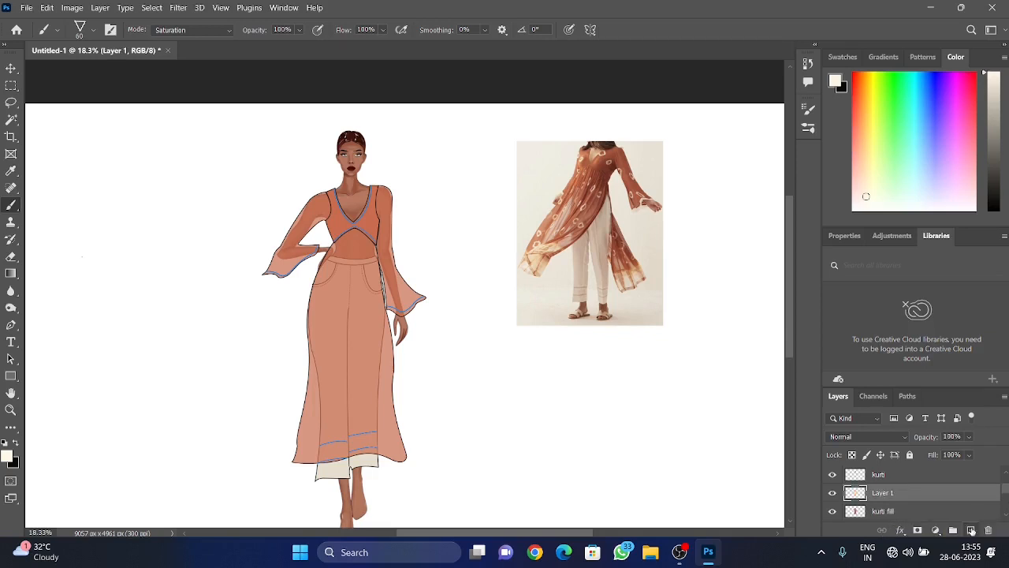
double_click(894, 492)
type("lace")
key("Return")
Move the lace layer above the top layer and stroke the lace path with the triangle brush
scroll(901, 493, "up", 2)
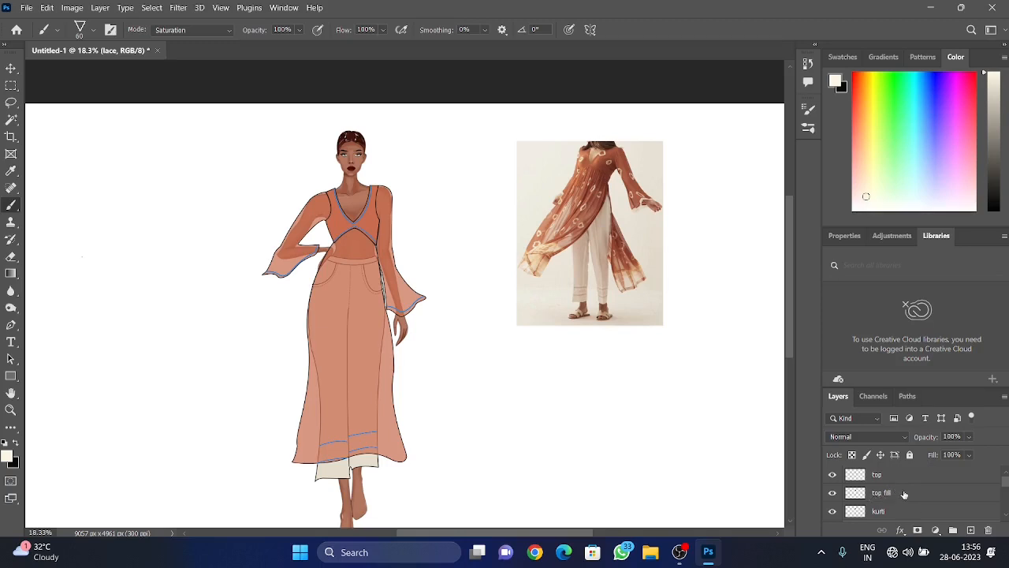
scroll(895, 484, "down", 1)
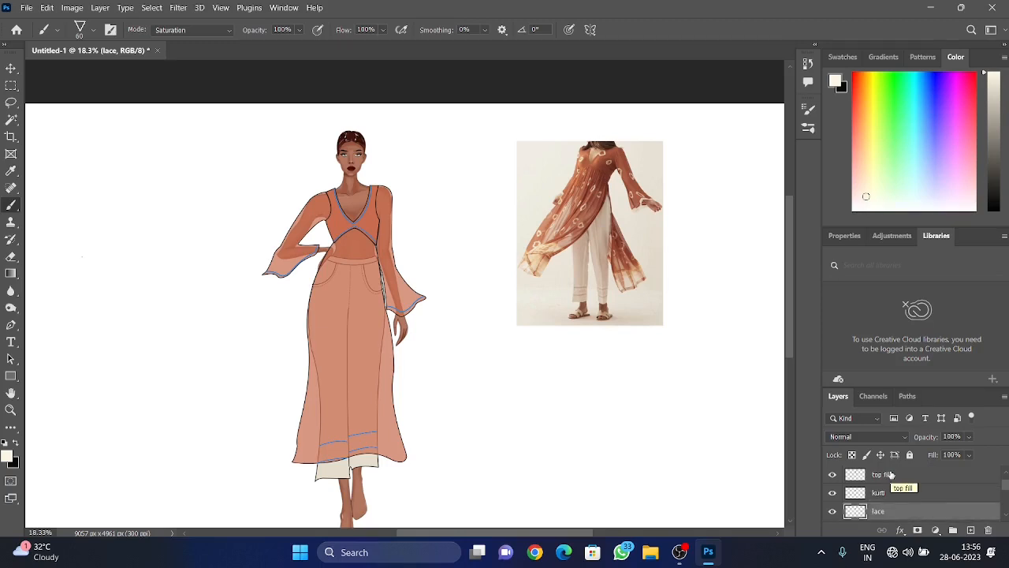
scroll(892, 475, "down", 1)
scroll(892, 475, "up", 2)
scroll(905, 501, "down", 2)
left_click_drag(906, 497, 905, 467)
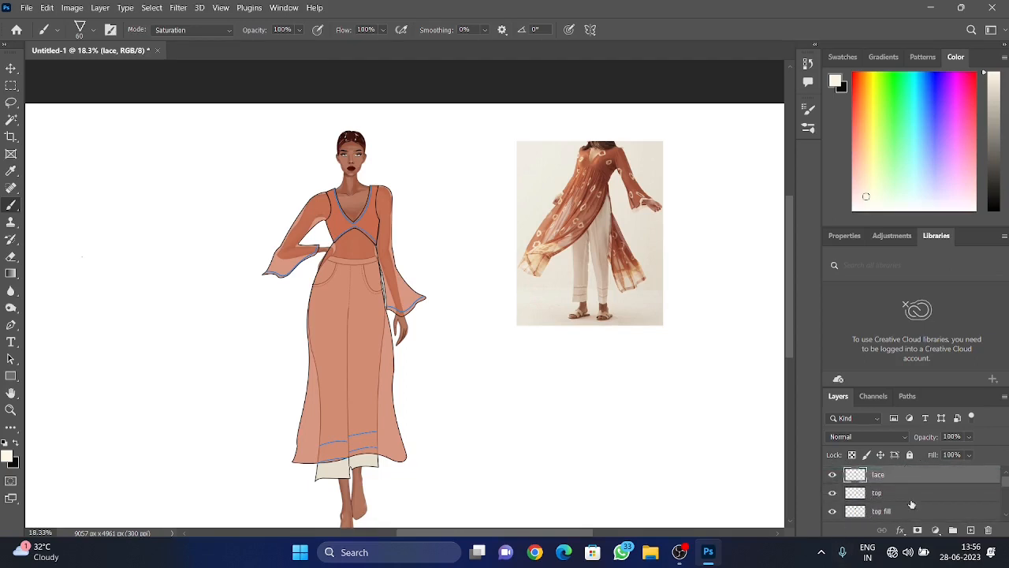
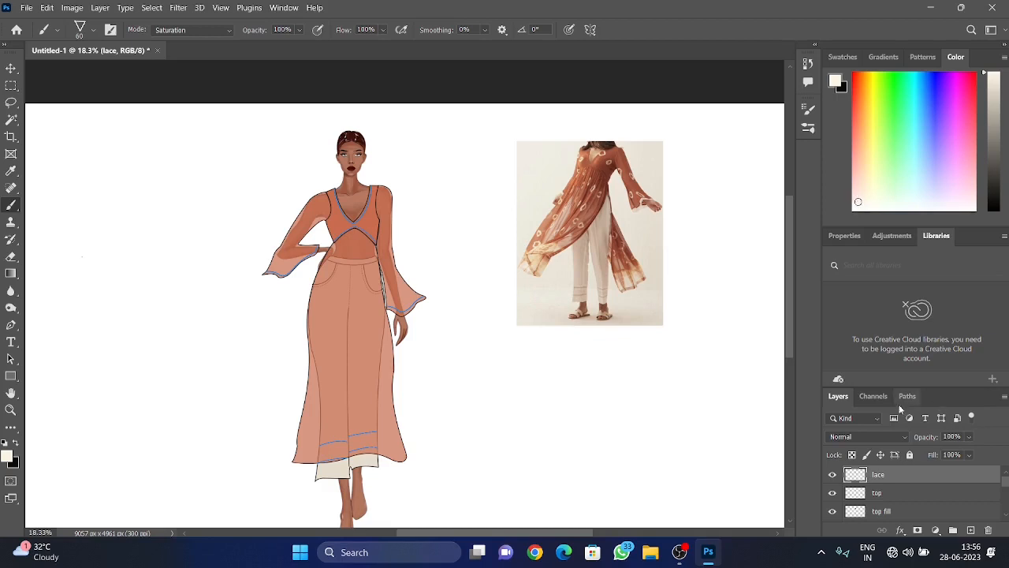
left_click(908, 396)
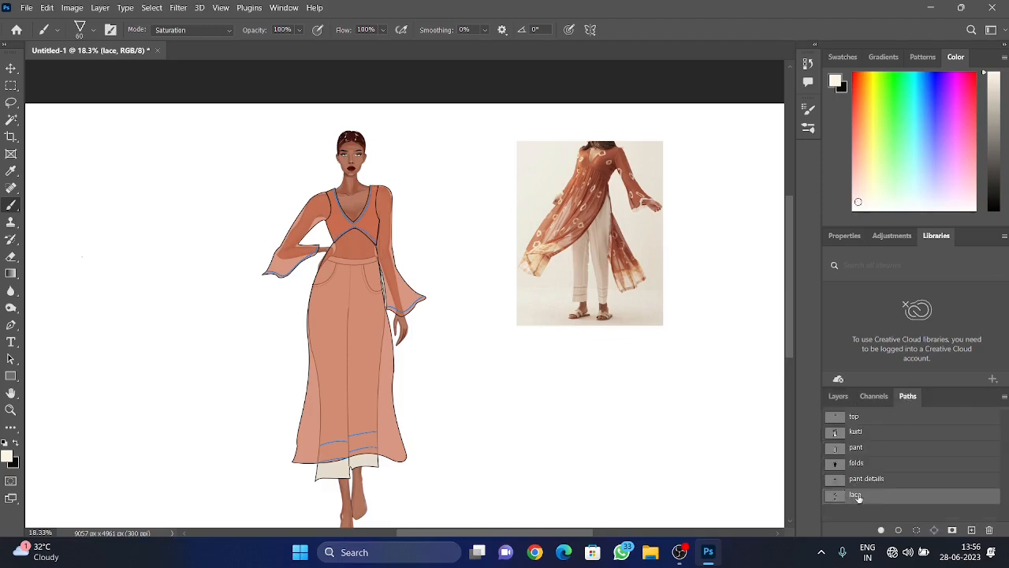
left_click(897, 530)
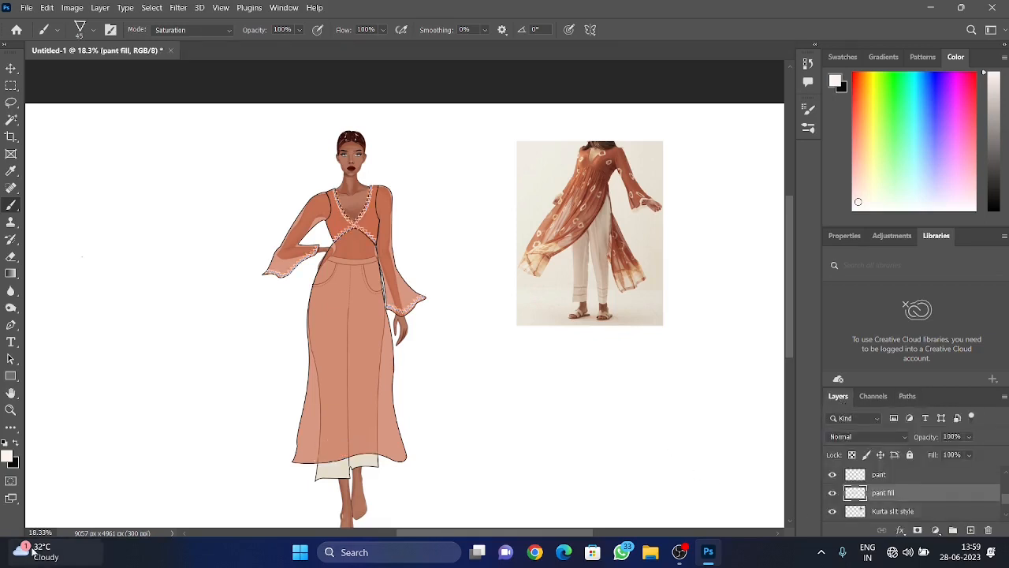
Create a new path named "cut work" for the band details on the pant legs
mouse_move(30, 551)
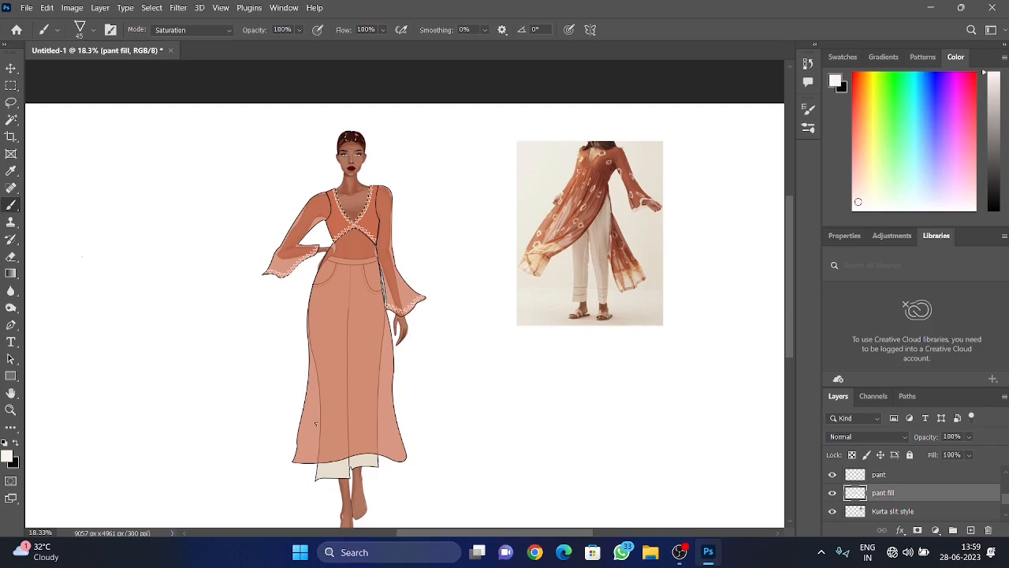
scroll(315, 424, "up", 5)
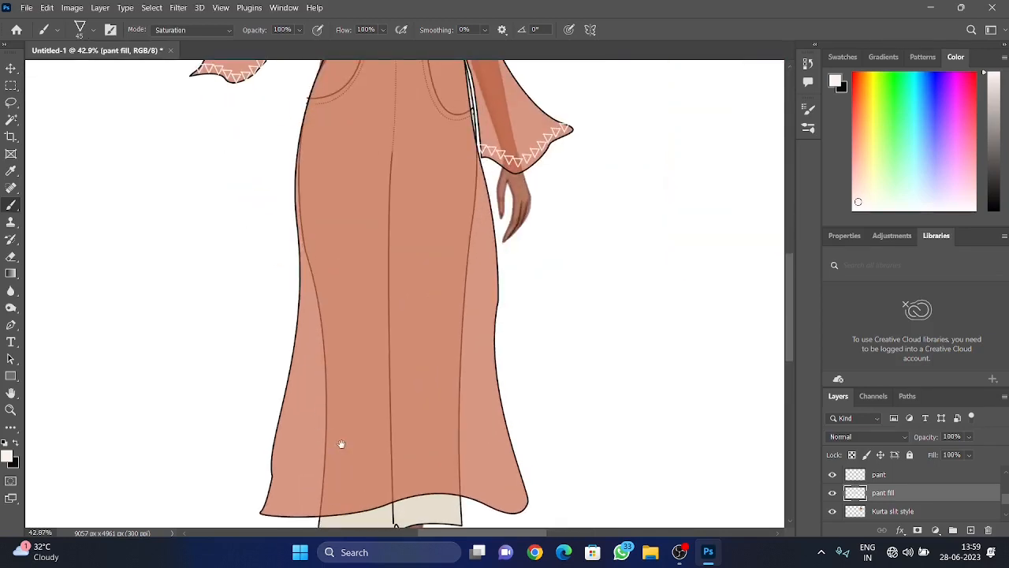
left_click_drag(340, 444, 363, 247)
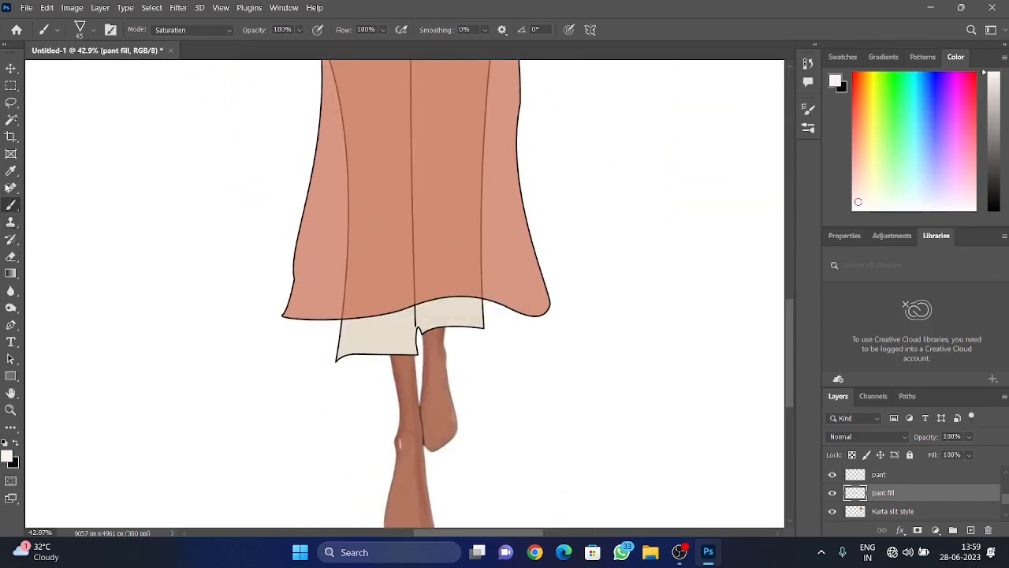
left_click(12, 325)
left_click(909, 397)
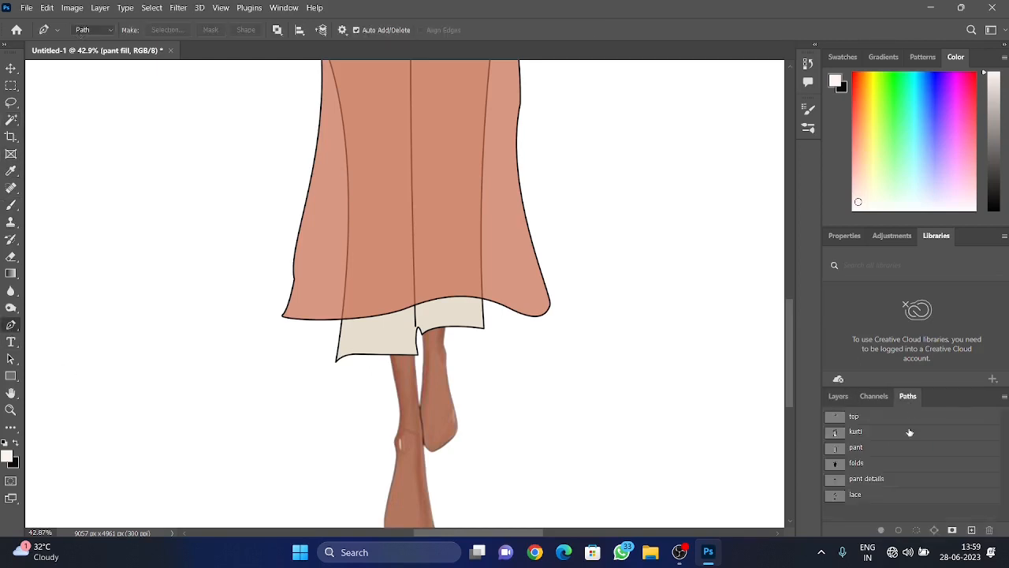
left_click(972, 531)
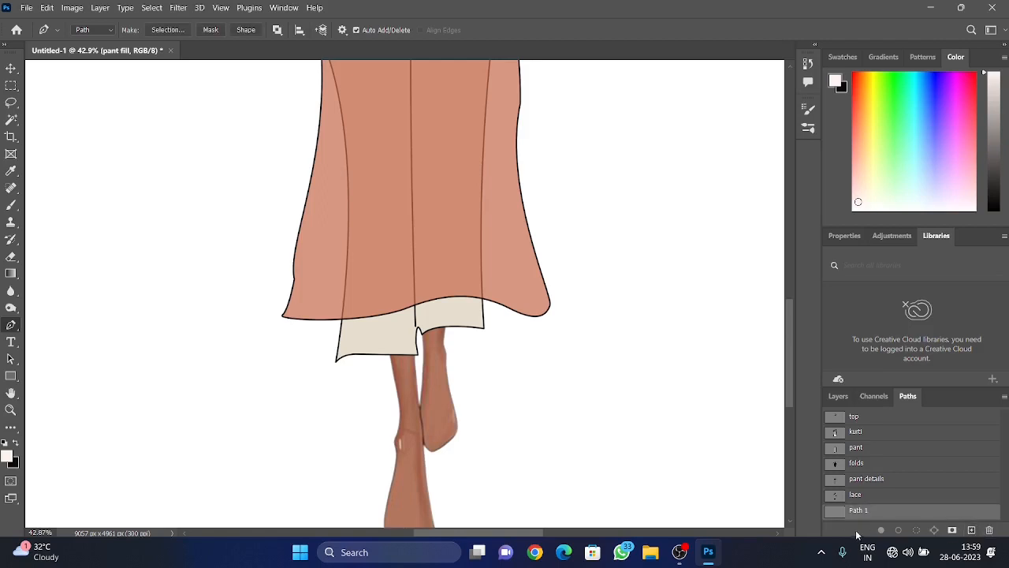
double_click(859, 510)
type("cut work")
key("Escape")
Draw a closed narrow band with the Pen tool across the left pant leg, just above the kurta hem
left_click(342, 305)
left_click(415, 298)
left_click(415, 283)
mouse_move(344, 287)
left_mouse_down()
mouse_move(336, 301)
mouse_move(329, 293)
mouse_move(345, 291)
left_mouse_up()
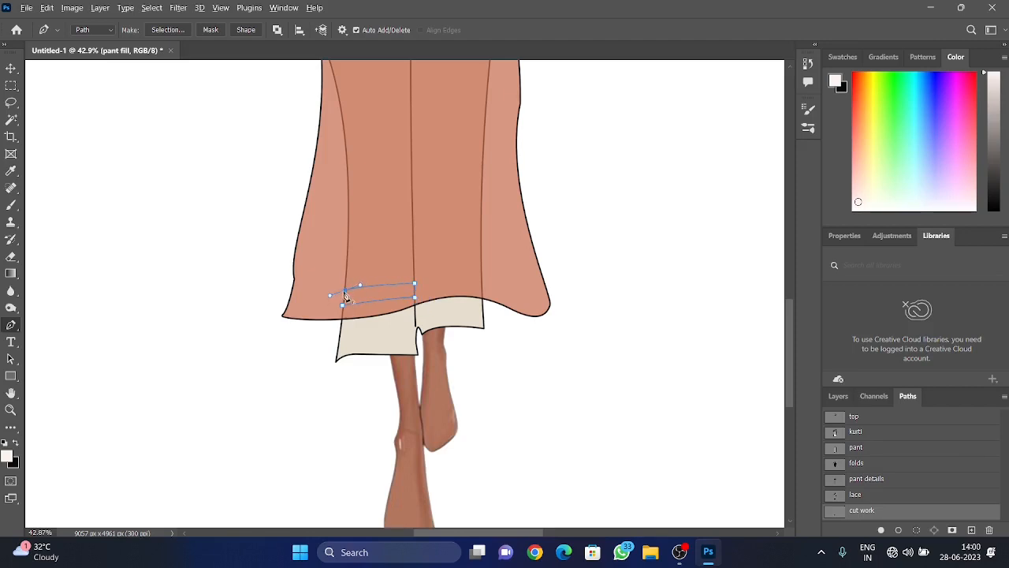
left_click(342, 305)
Draw a second closed band across the left pant leg, a short distance above the first one
left_click(347, 258)
left_click_drag(413, 257, 426, 258)
left_click(413, 242)
left_click(347, 243)
left_click(347, 258)
Adjust the anchor points of both bands on the left pant leg to make the bands narrower
key("ctrl+0")
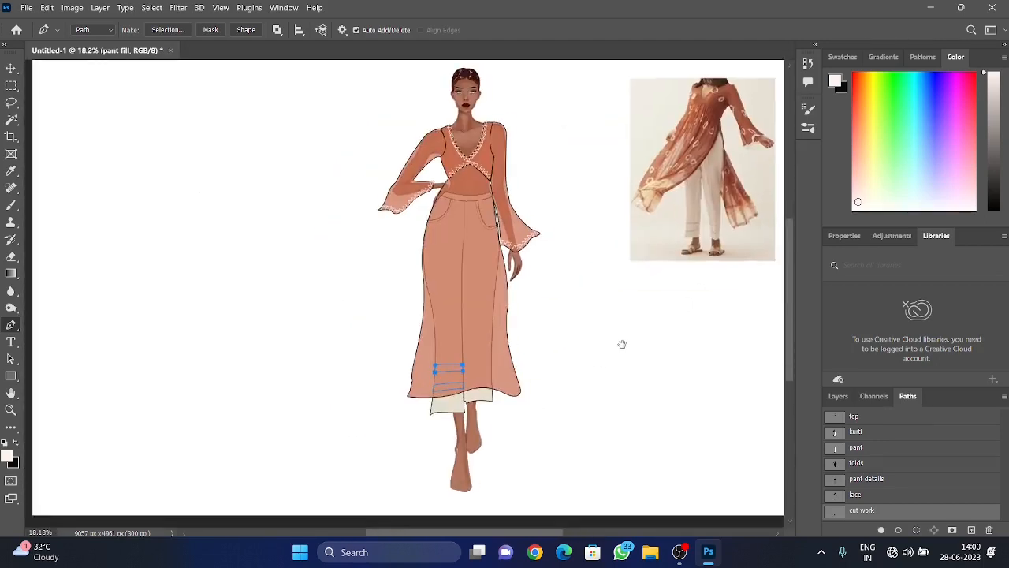
scroll(503, 364, "up", 11)
left_click(391, 367)
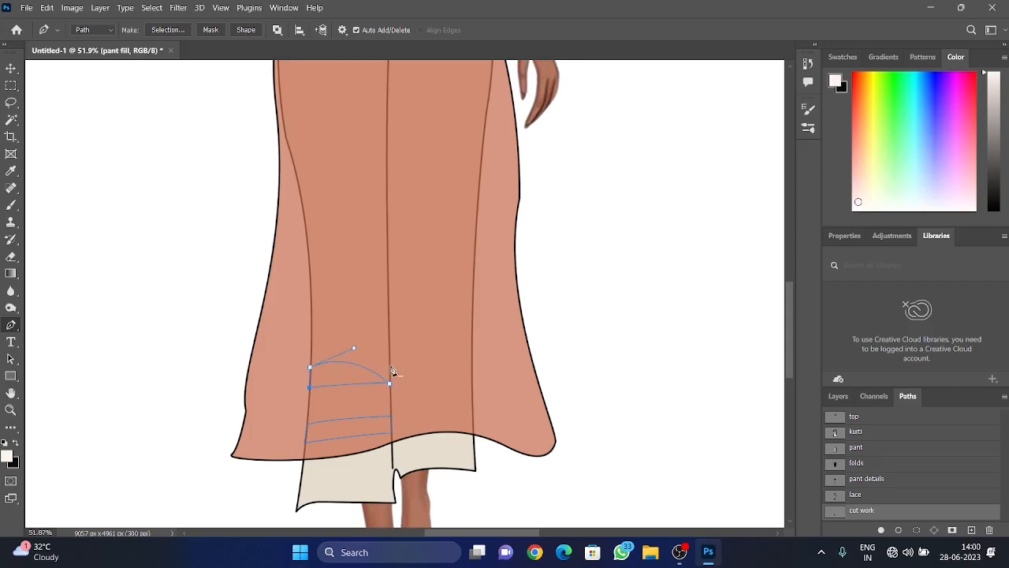
key("ctrl+z")
left_click_drag(391, 371, 391, 374)
left_click_drag(310, 368, 311, 379)
left_click_drag(308, 424, 309, 431)
Draw the matching closed upper band across the right pant leg, undoing a stray adjustment of its outer corner
left_click(390, 361)
left_click(470, 354)
left_click(471, 371)
left_click_drag(390, 376, 364, 387)
left_click(390, 376, "alt")
left_click(389, 362)
left_click_drag(472, 370, 471, 368)
key("ctrl+z")
Draw the matching closed lower band across the right pant leg, just above the kurta hem
left_click(391, 413)
left_click_drag(471, 405, 482, 406)
left_click(472, 417)
left_click_drag(392, 425, 382, 427)
left_click(392, 425, "alt")
left_click(391, 414)
scroll(540, 315, "down", 6)
left_click_drag(509, 367, 428, 380)
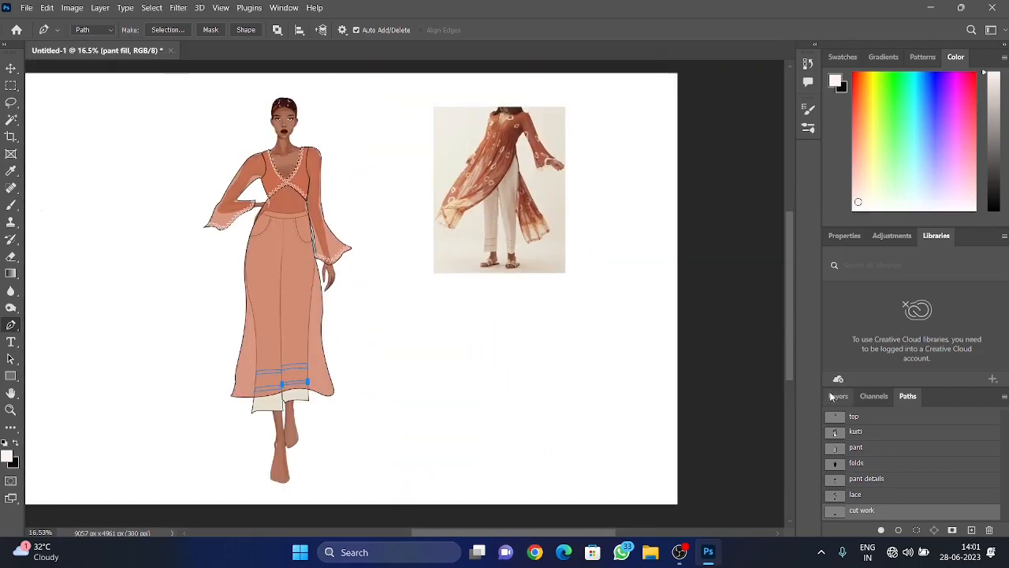
left_click(838, 395)
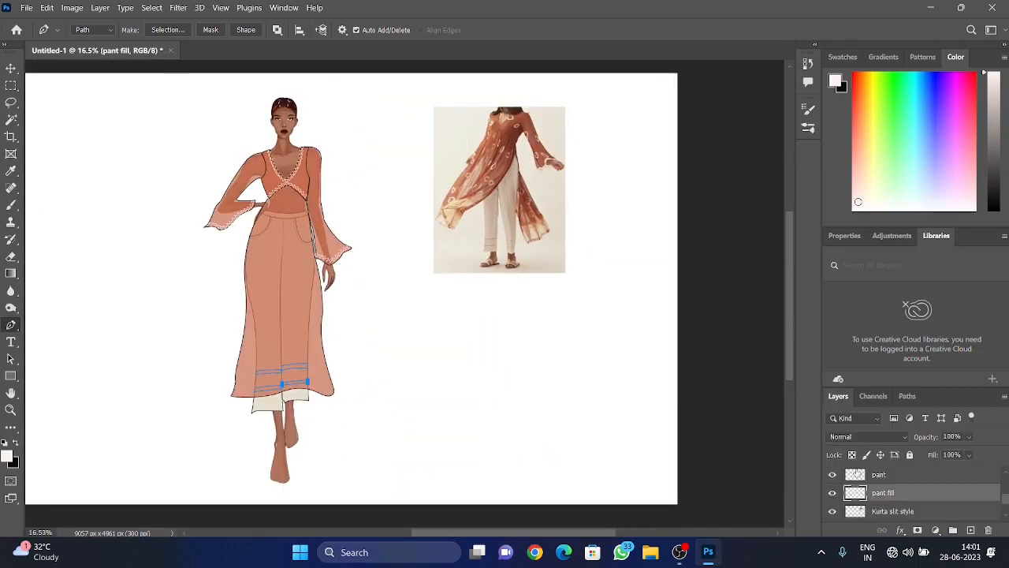
left_click(855, 475)
left_click(908, 396)
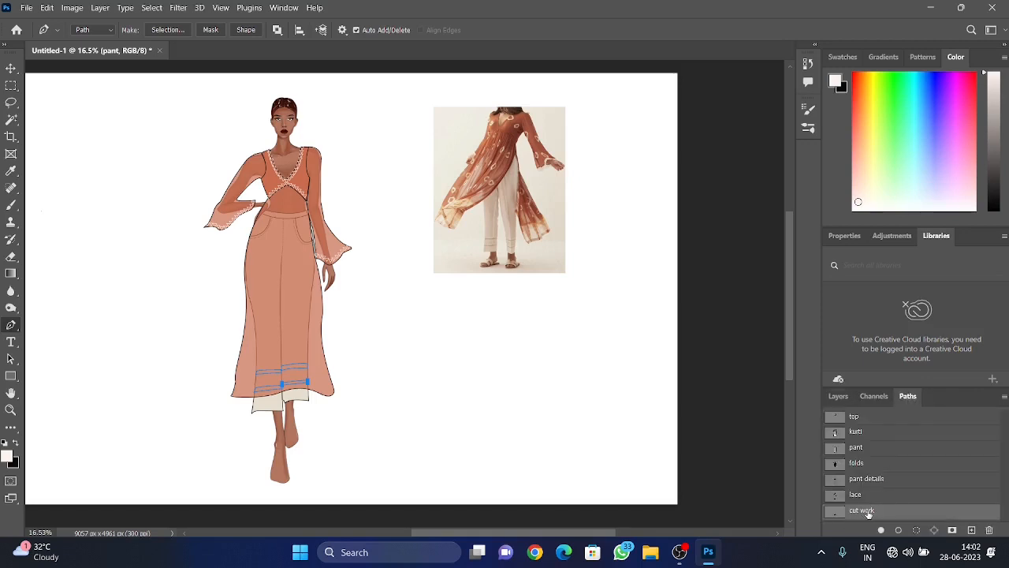
left_click(916, 530)
key("ctrl+d")
left_click(912, 496)
left_click(911, 495)
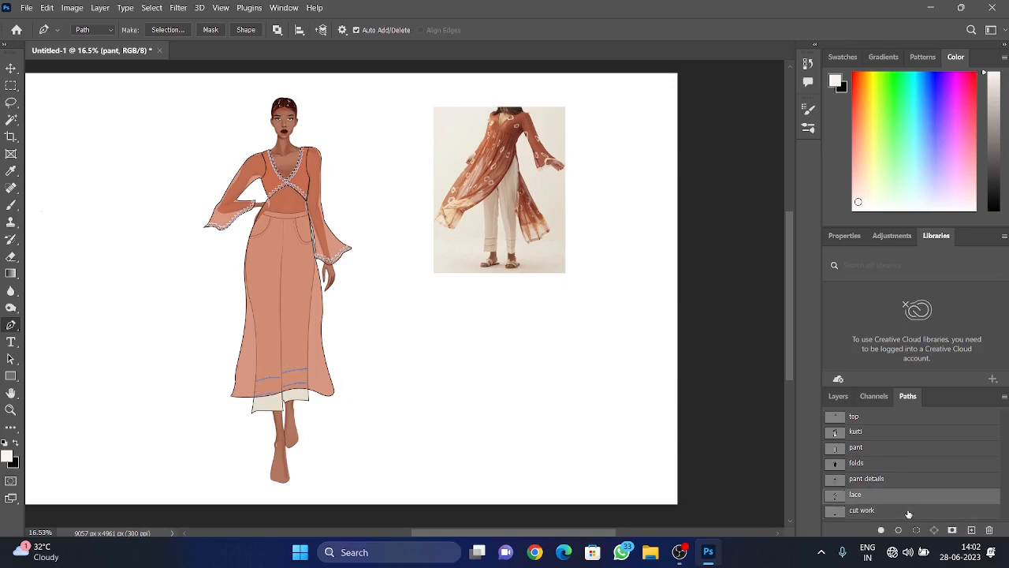
Load the cut work path as a selection, erase the pant fill inside the bands, and check them with the kurti fill hidden
left_click(908, 511)
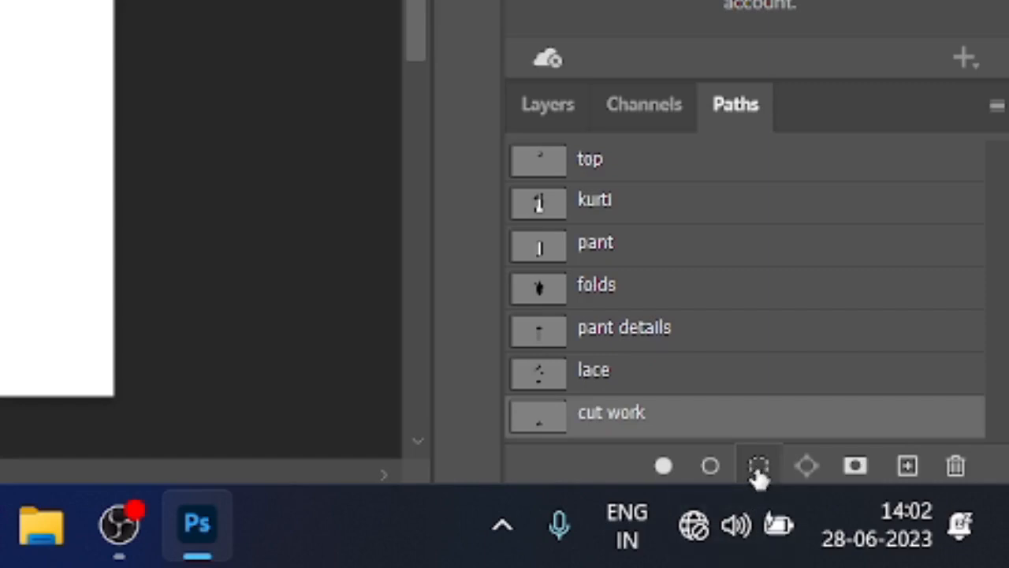
left_click(762, 465)
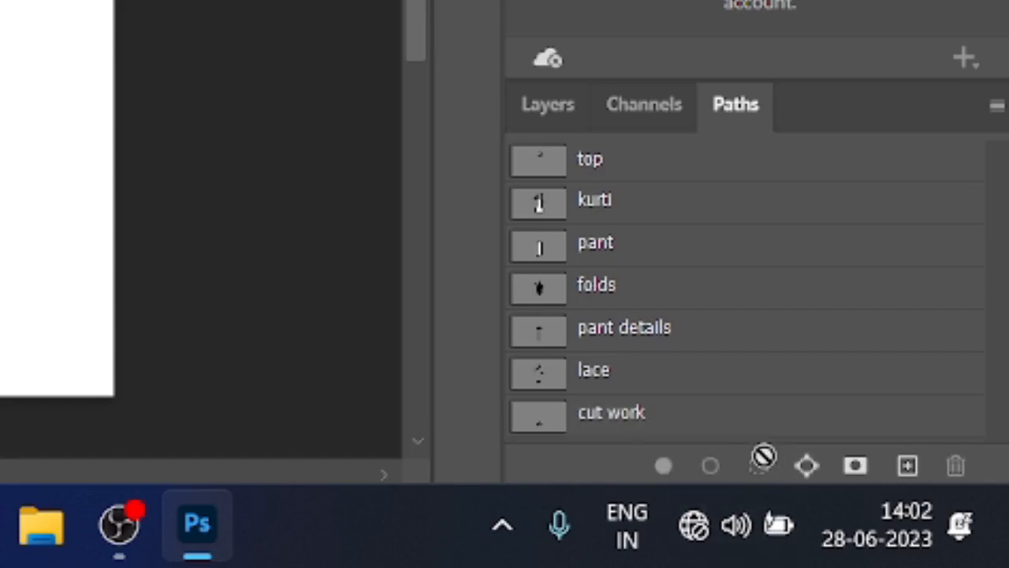
left_click(551, 105)
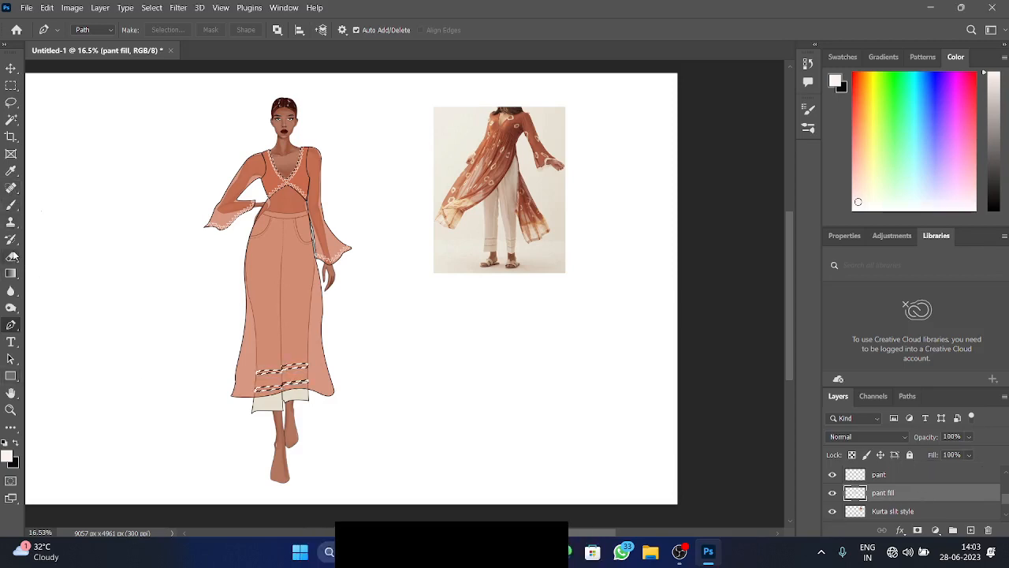
left_click(12, 257)
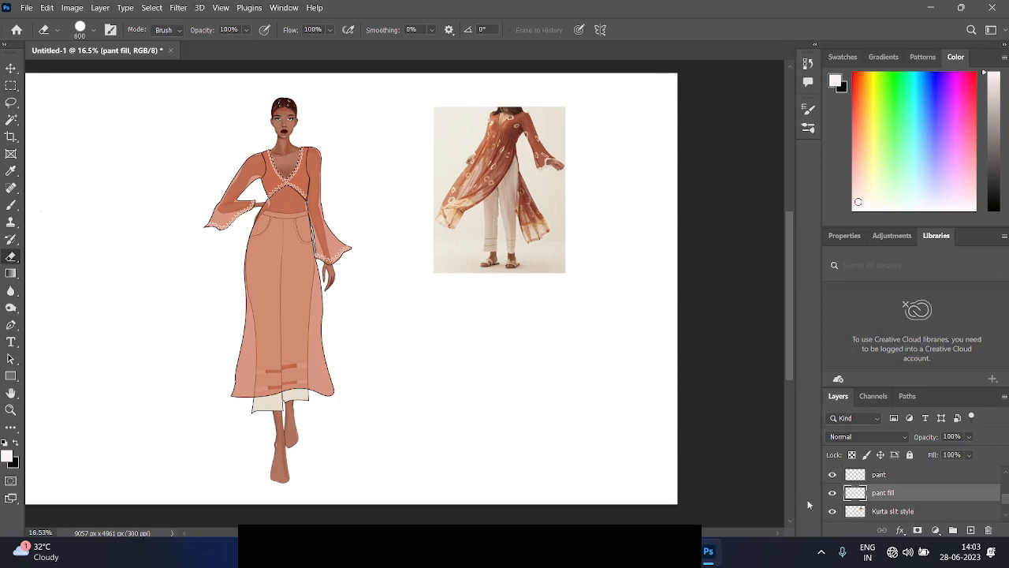
scroll(832, 507, "up", 1)
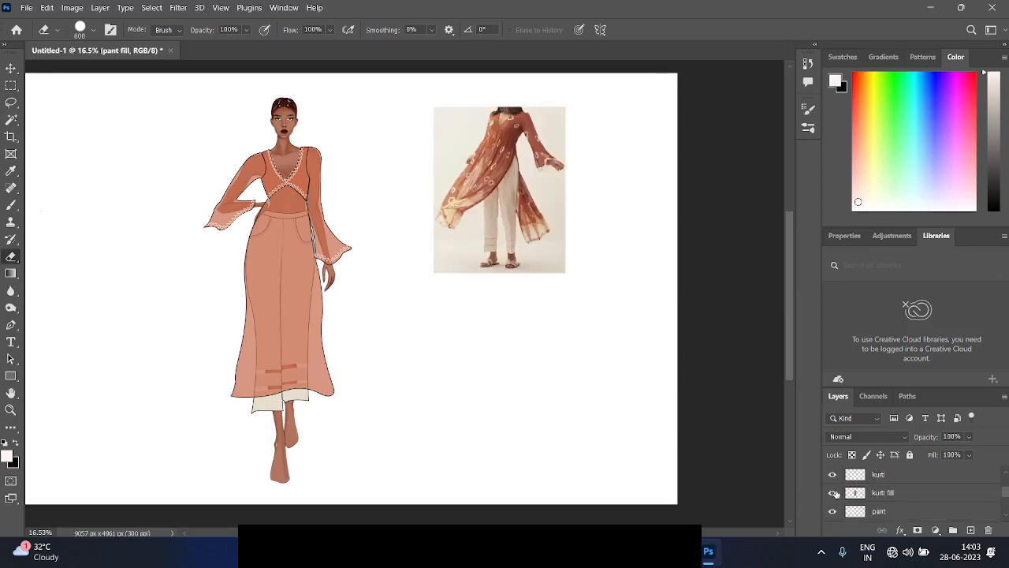
left_click(834, 492)
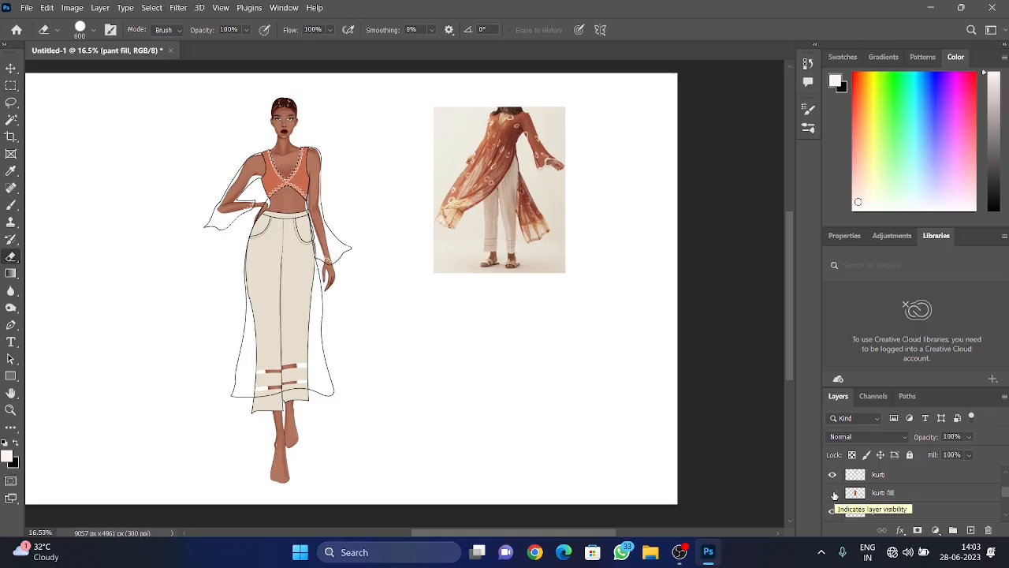
left_click(832, 492)
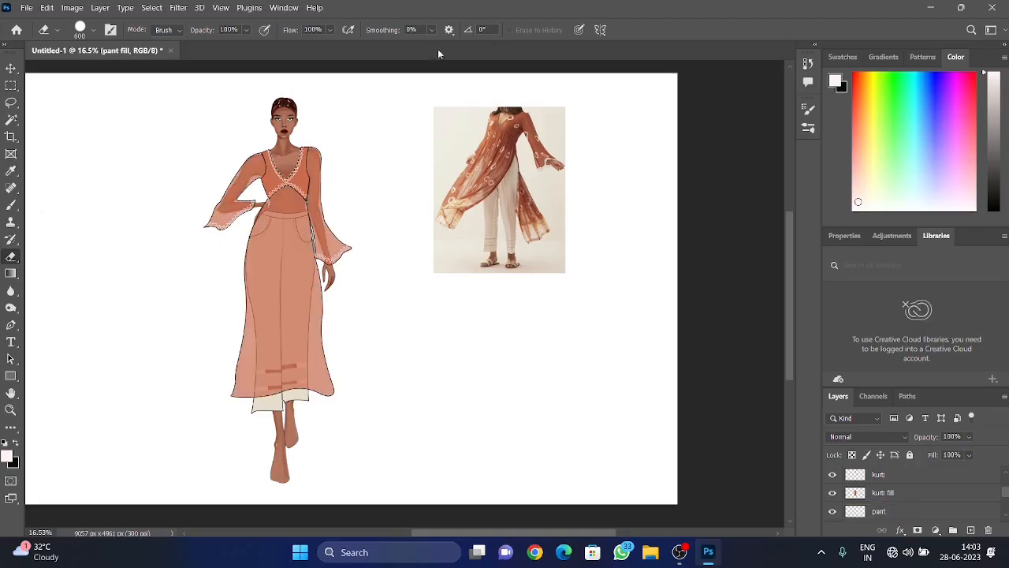
Undo the full-strength erasing and erase the cut work bands on the pant fill again at 51% eraser opacity
left_click(246, 30)
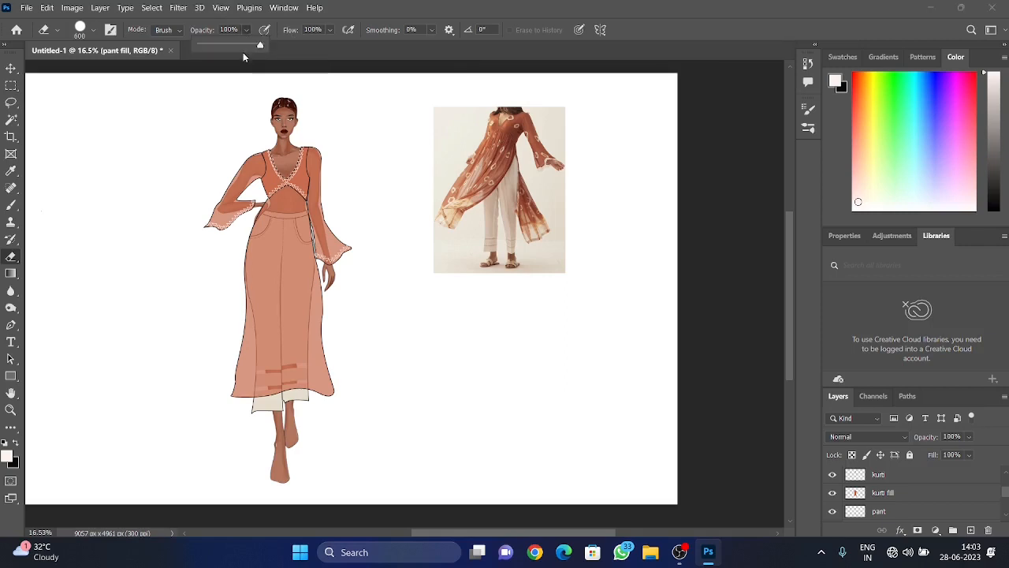
left_click(259, 46)
left_click(832, 492)
scroll(933, 479, "down", 1)
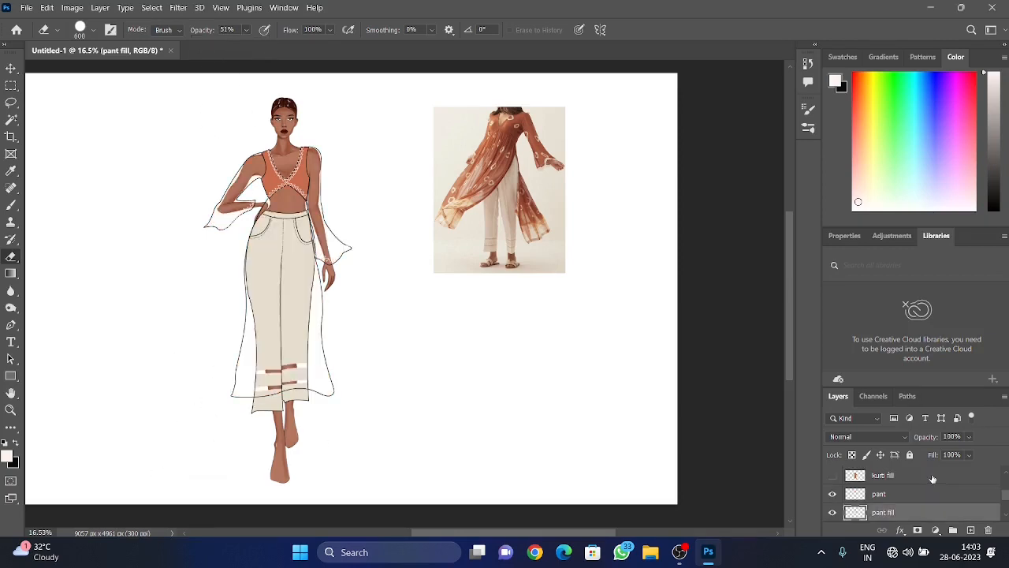
key("ctrl+z")
key("ctrl+z")
key("ctrl+z")
key("ctrl+z")
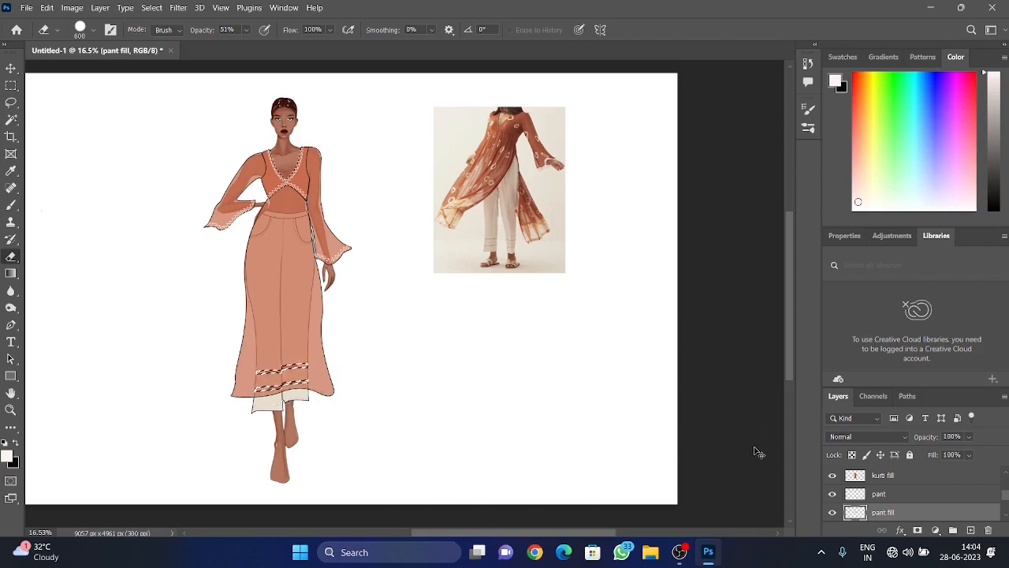
left_click(833, 475)
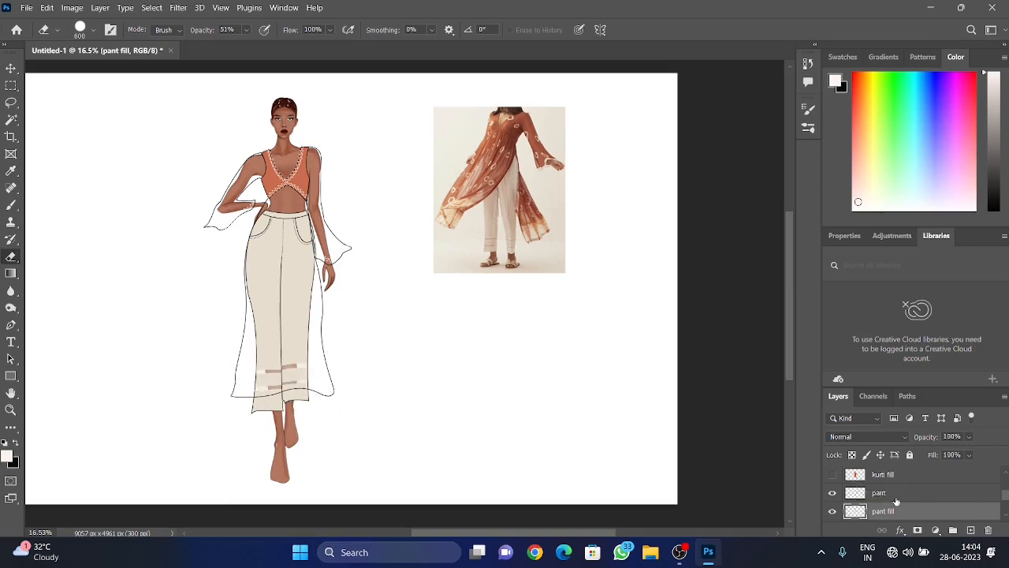
left_click(833, 473)
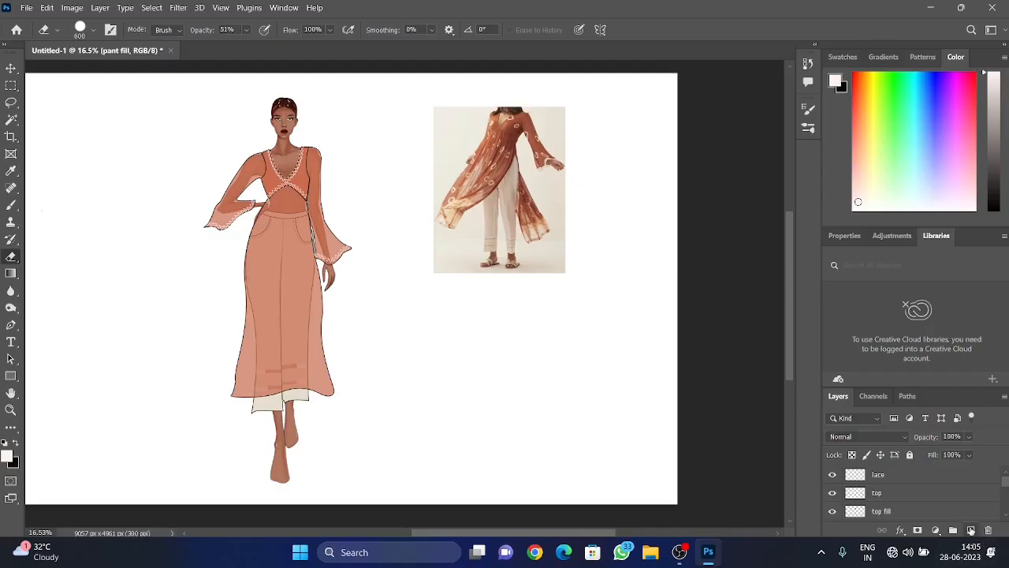
Create a new layer named shades between the lace and top layers
left_click(971, 530)
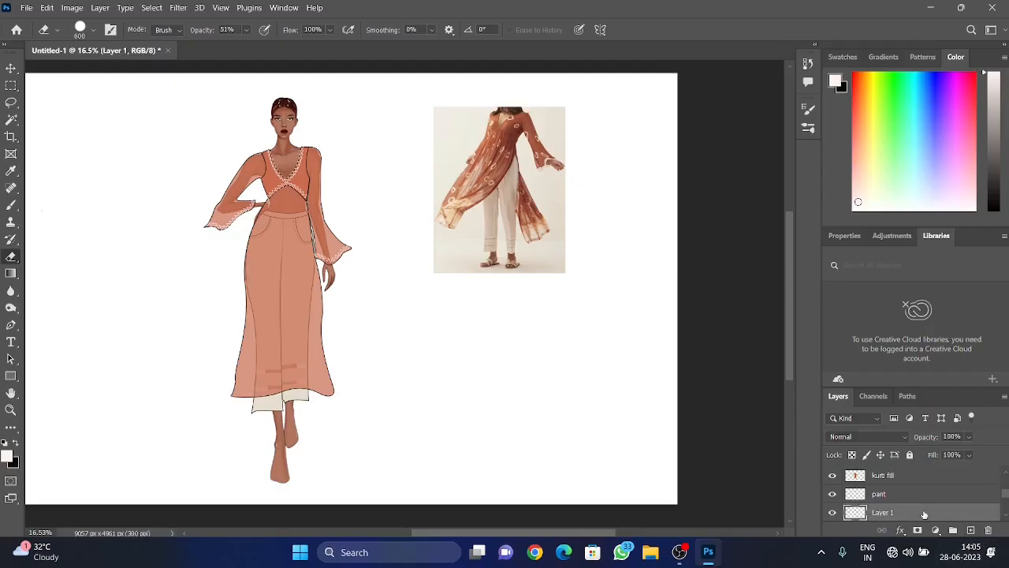
left_click_drag(925, 514, 906, 482)
scroll(909, 498, "up", 3)
scroll(921, 499, "down", 3)
scroll(922, 492, "up", 3)
scroll(922, 493, "down", 3)
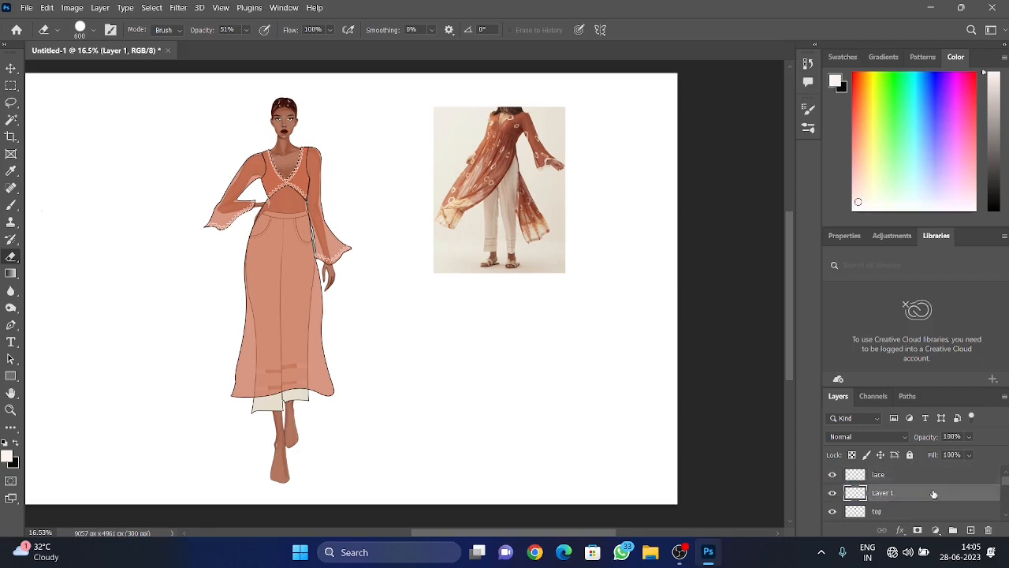
double_click(882, 492)
type("shades")
key("Return")
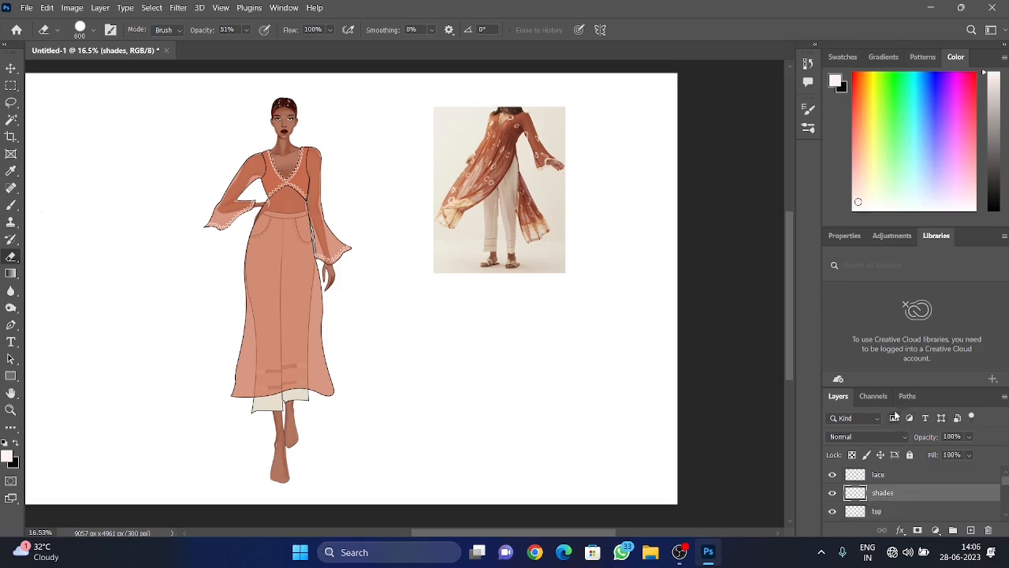
Load the kurti path as a selection and make the folds path active
left_click(901, 399)
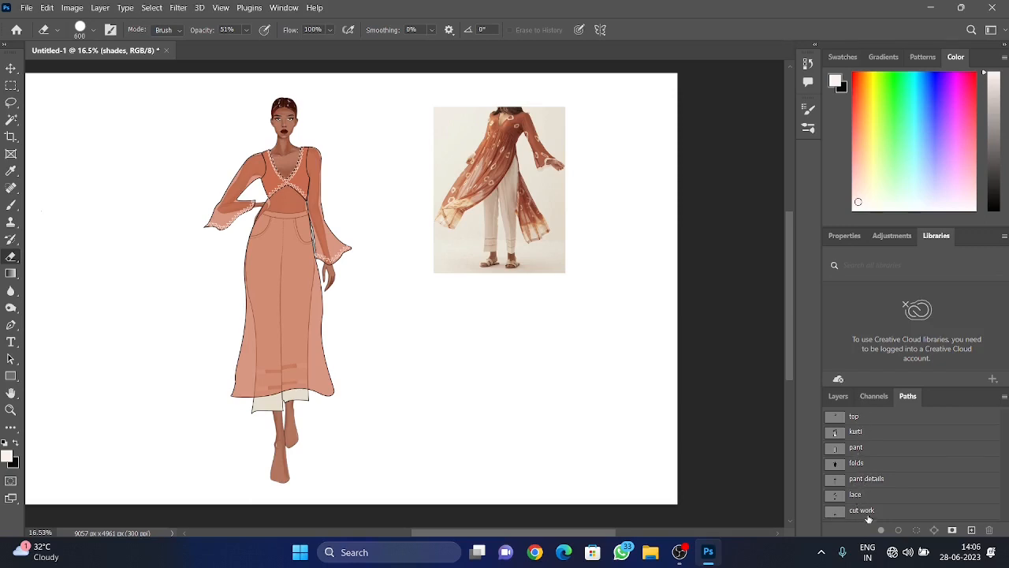
left_click(858, 463)
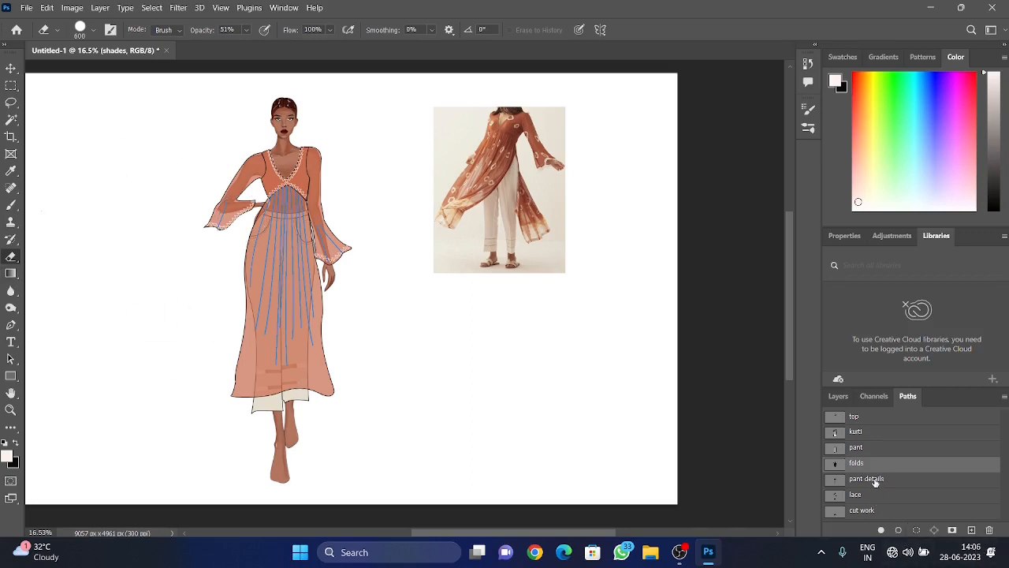
left_click(863, 433)
left_click(916, 529)
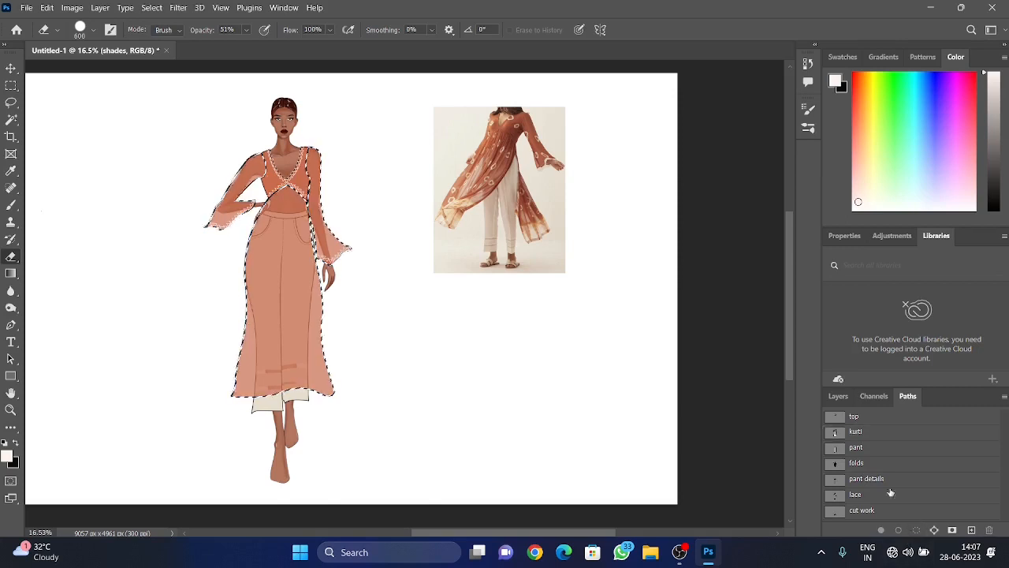
left_click(871, 464)
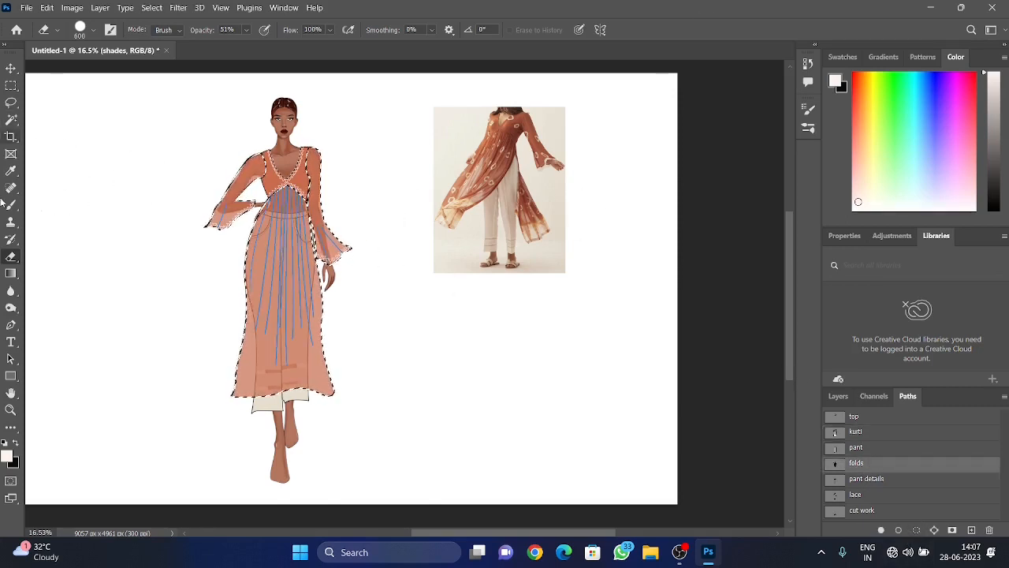
Sample the orange of the figure's top and darken it to a reddish brown foreground color
left_click(10, 173)
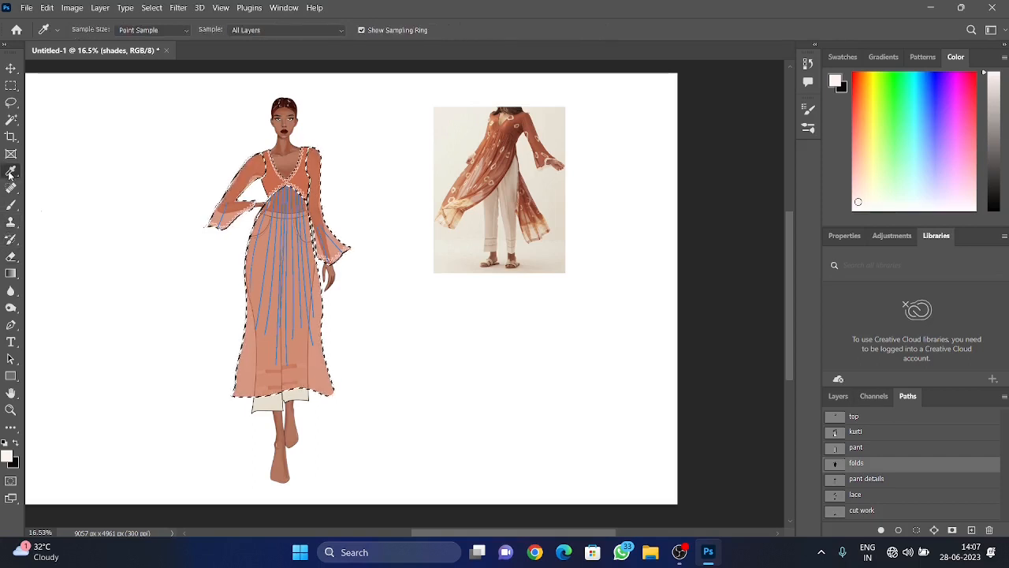
left_click(301, 179)
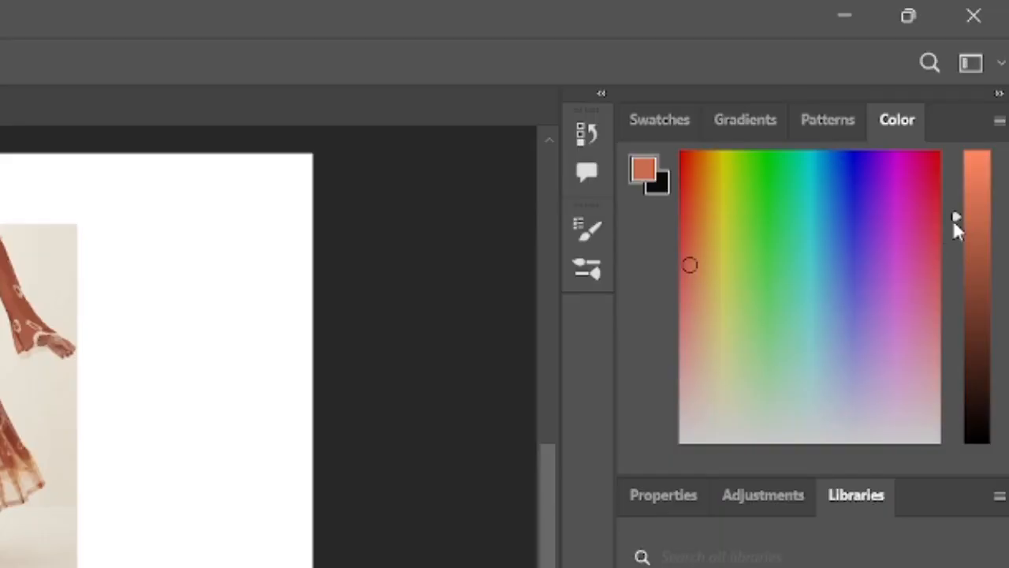
mouse_move(957, 217)
left_mouse_down()
mouse_move(976, 309)
mouse_move(975, 296)
left_mouse_up()
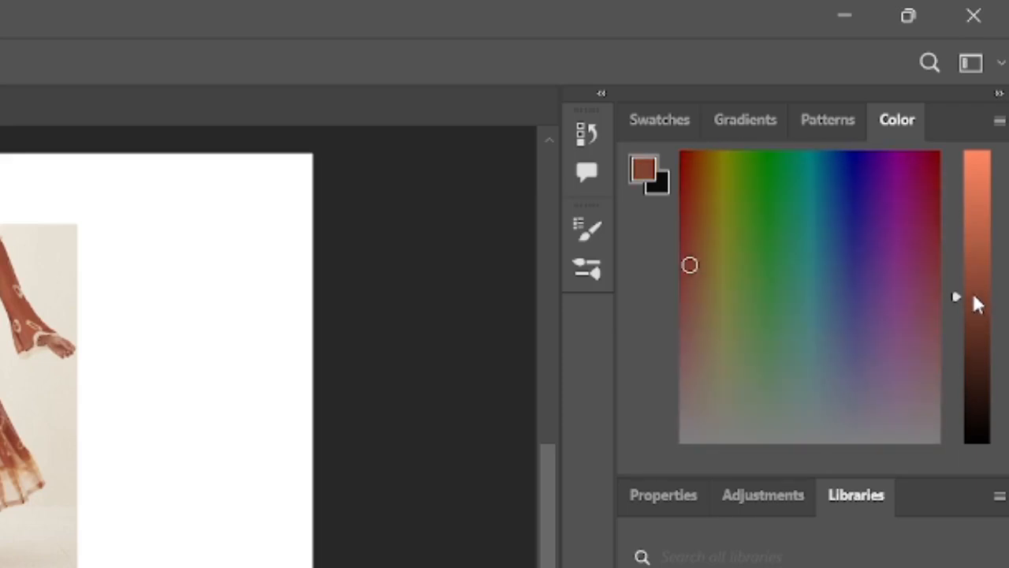
left_click_drag(968, 339, 972, 334)
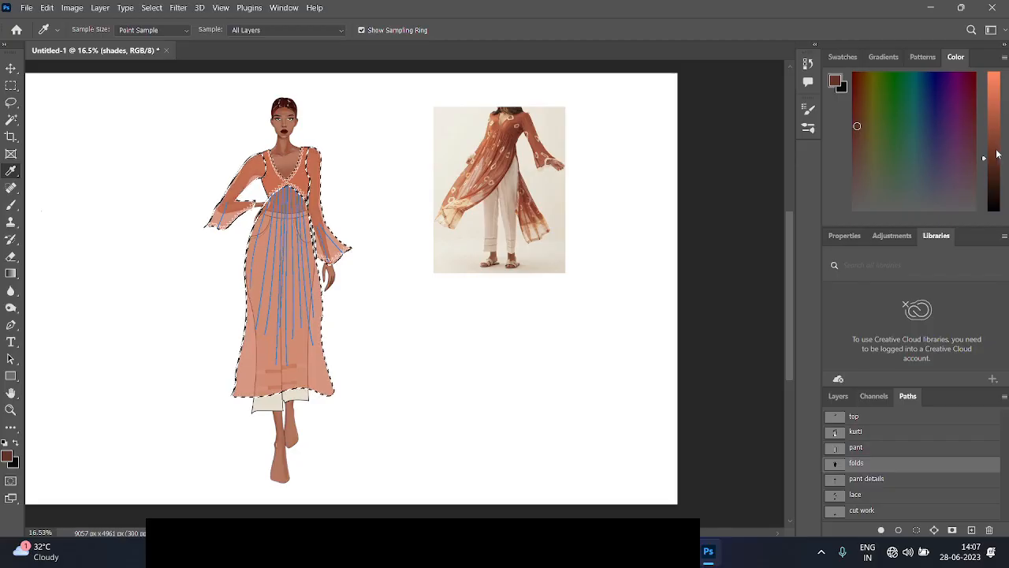
left_click(982, 314)
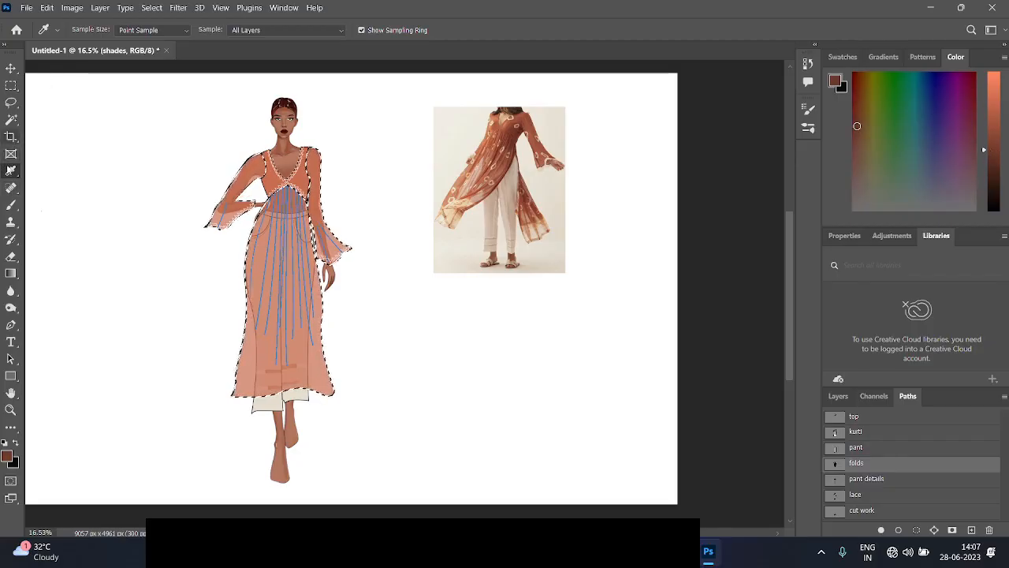
Search the brush presets for soft and choose the Soft Round Pressure Opacity and Flow brush
left_click(11, 204)
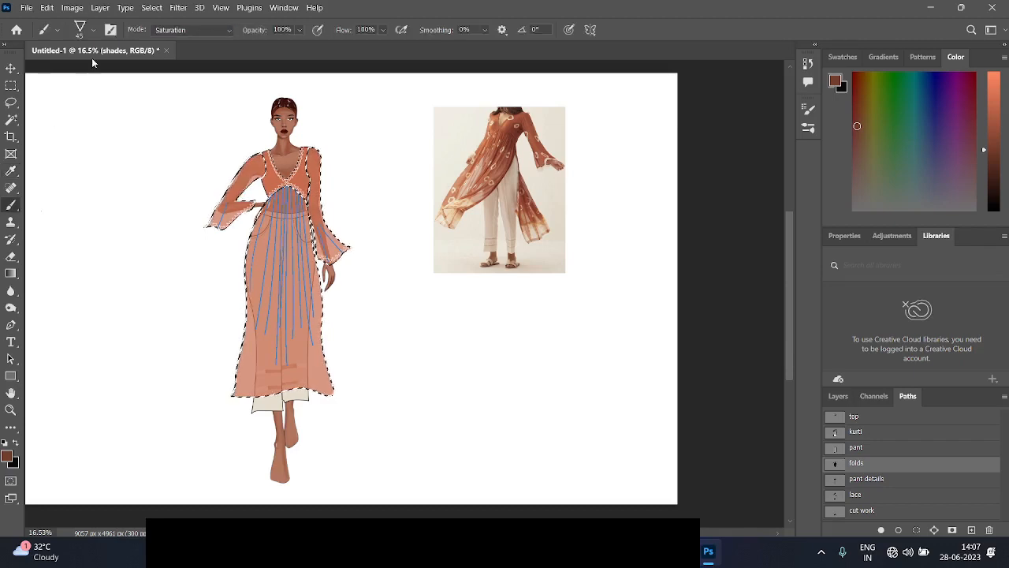
left_click(87, 32)
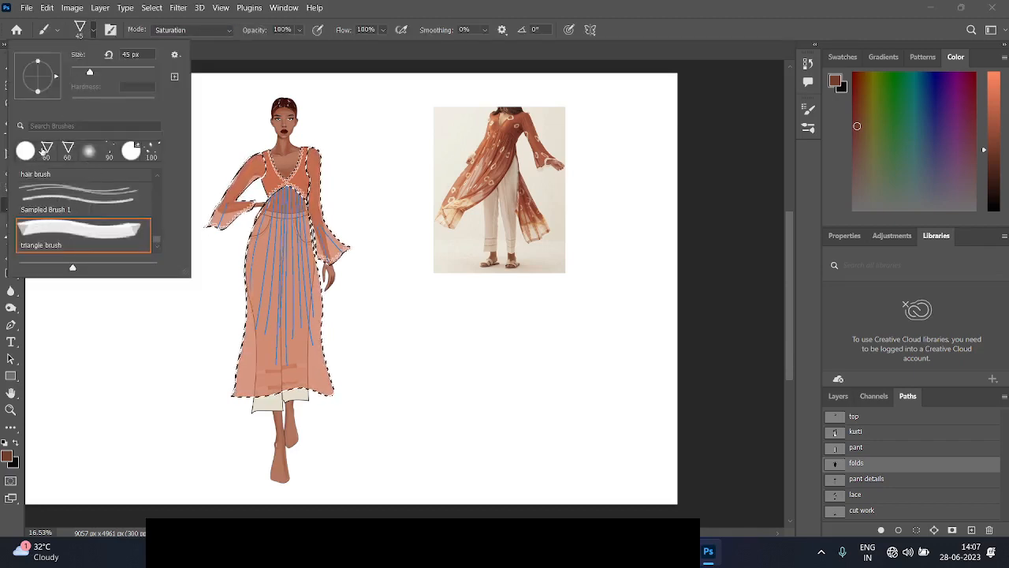
left_click(50, 125)
type("soft")
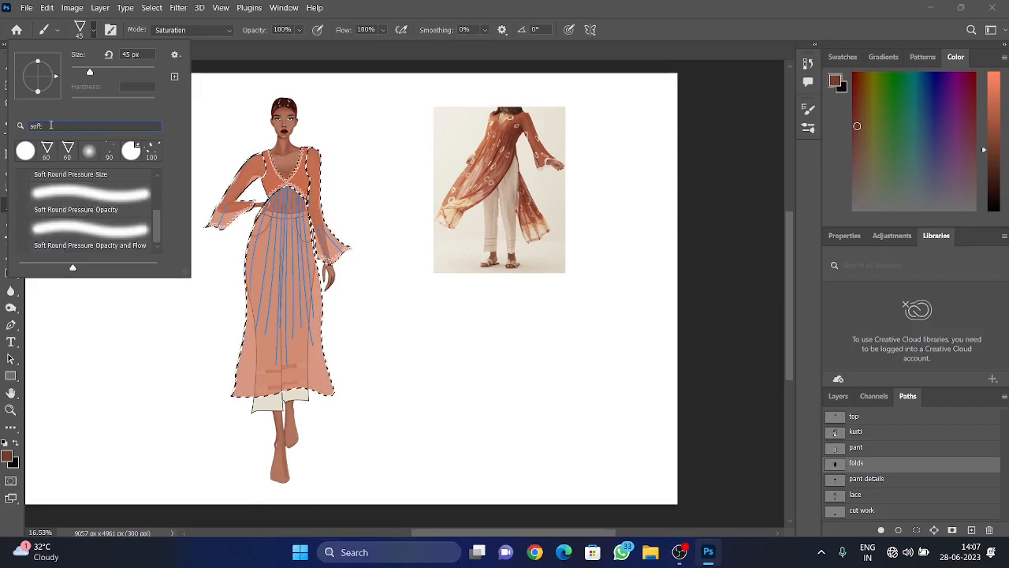
double_click(73, 223)
Set the soft brush to 24% flow, 13% opacity and size 40, and check that the shades layer is active
left_click(382, 30)
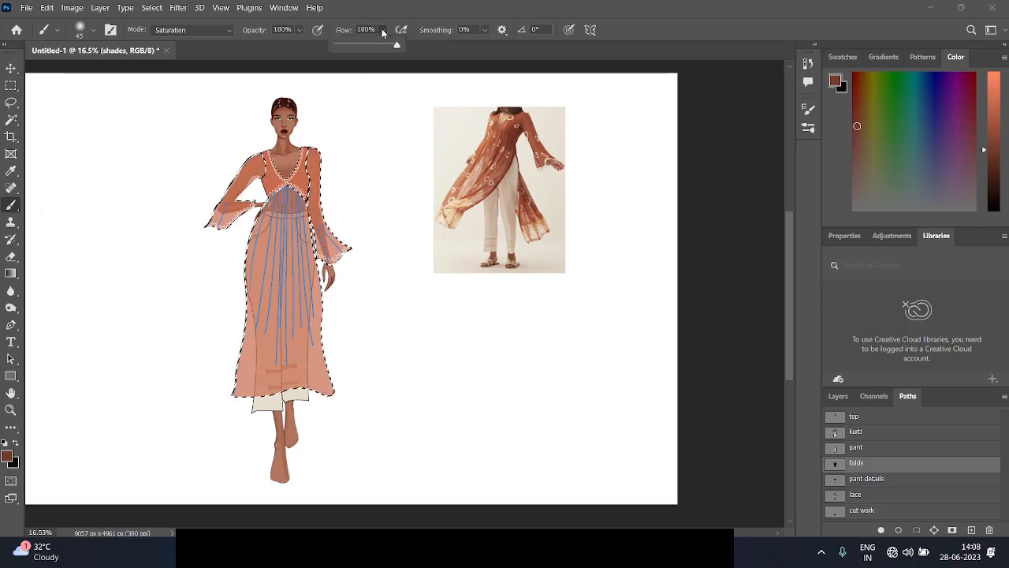
left_click_drag(396, 44, 351, 43)
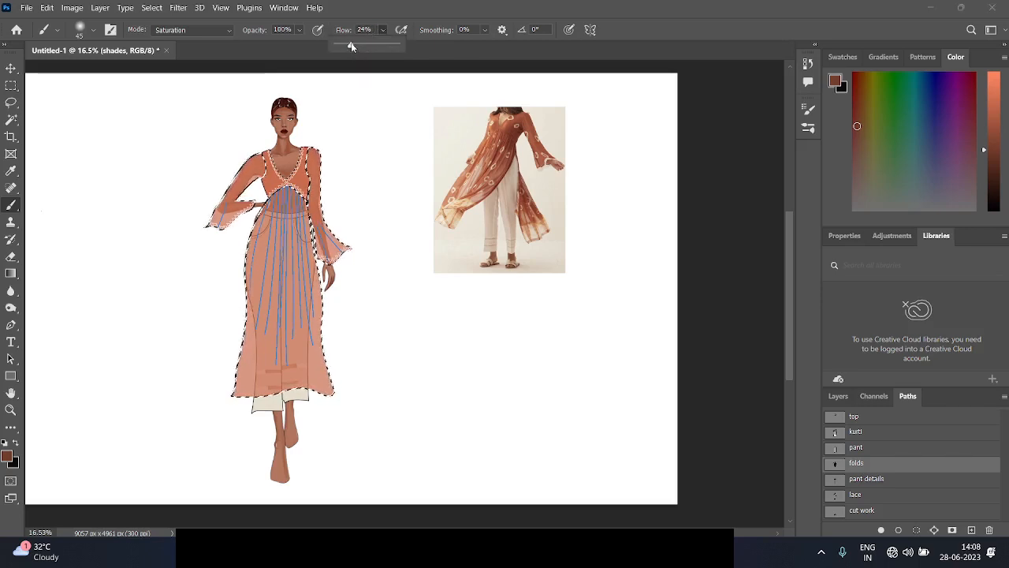
left_click(299, 30)
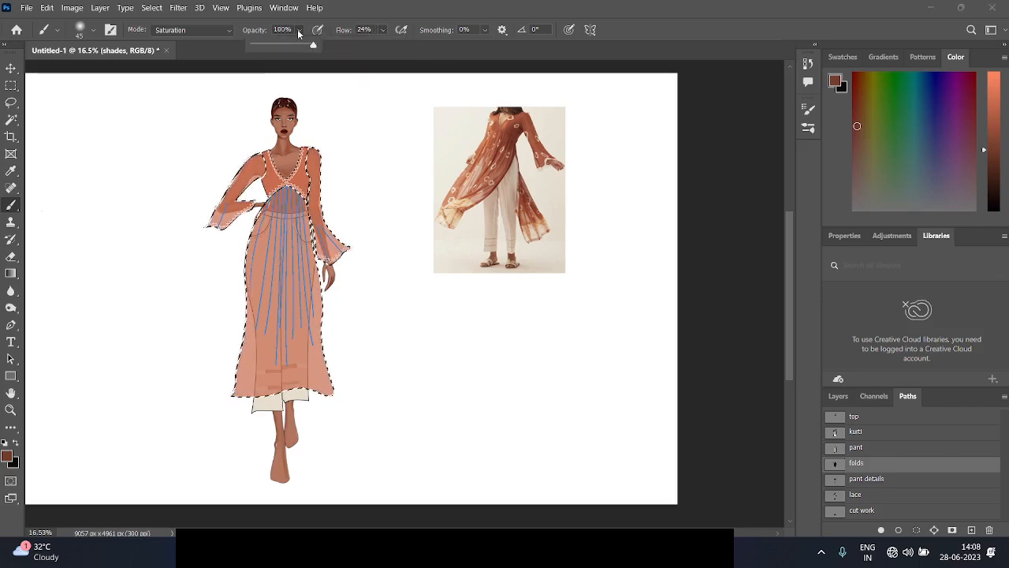
left_click(259, 45)
left_click_drag(260, 44, 262, 45)
left_click(485, 197)
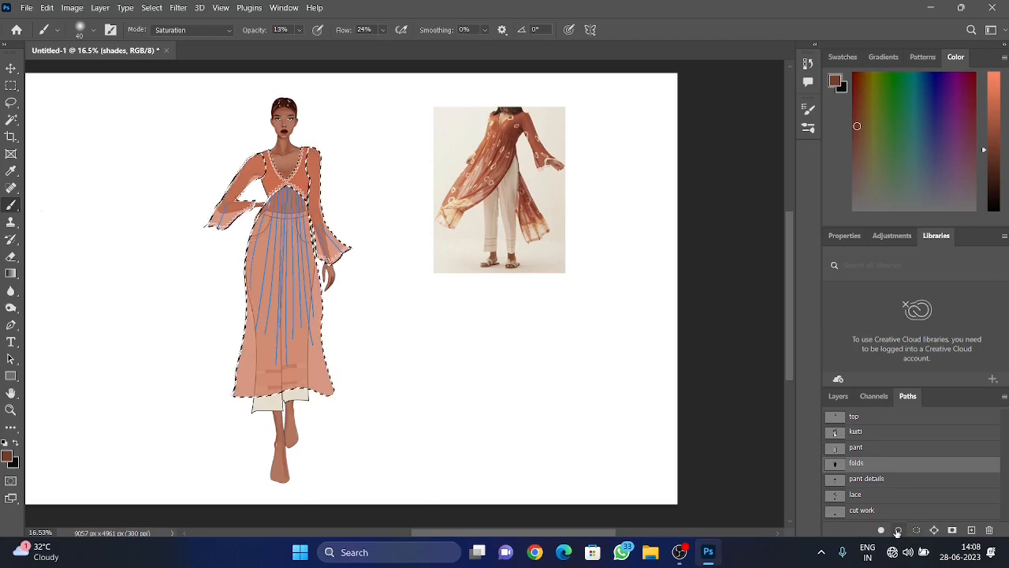
left_click(838, 396)
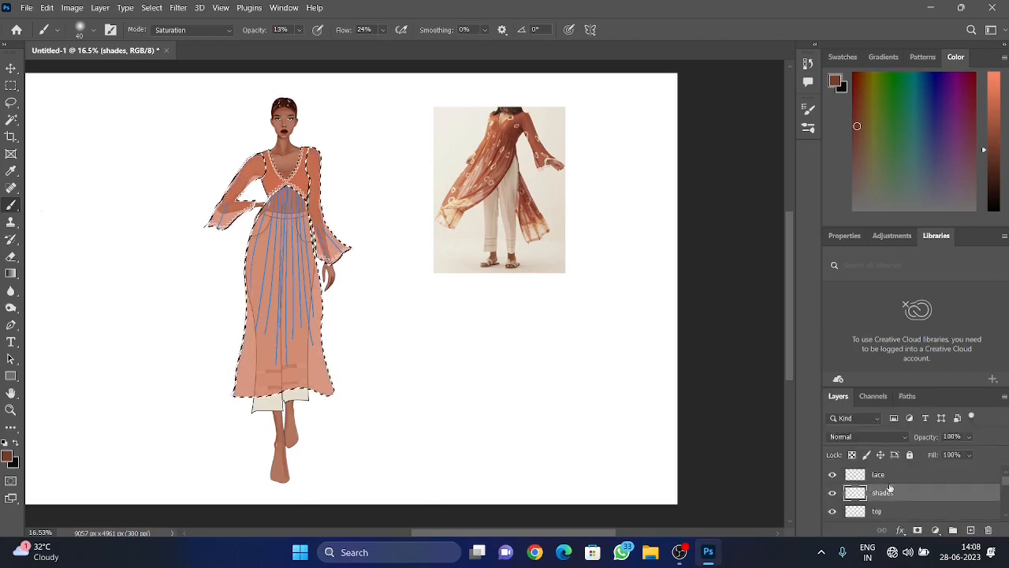
Stroke the folds path repeatedly with the soft brush on the shades layer, enlarging the brush from size 50 up to 90
left_click(908, 397)
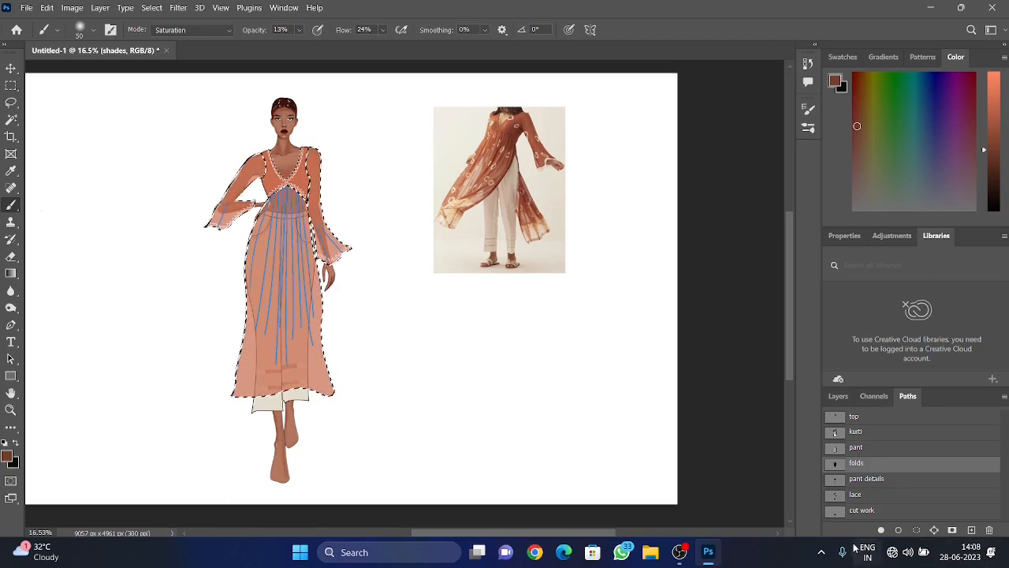
left_click(897, 532)
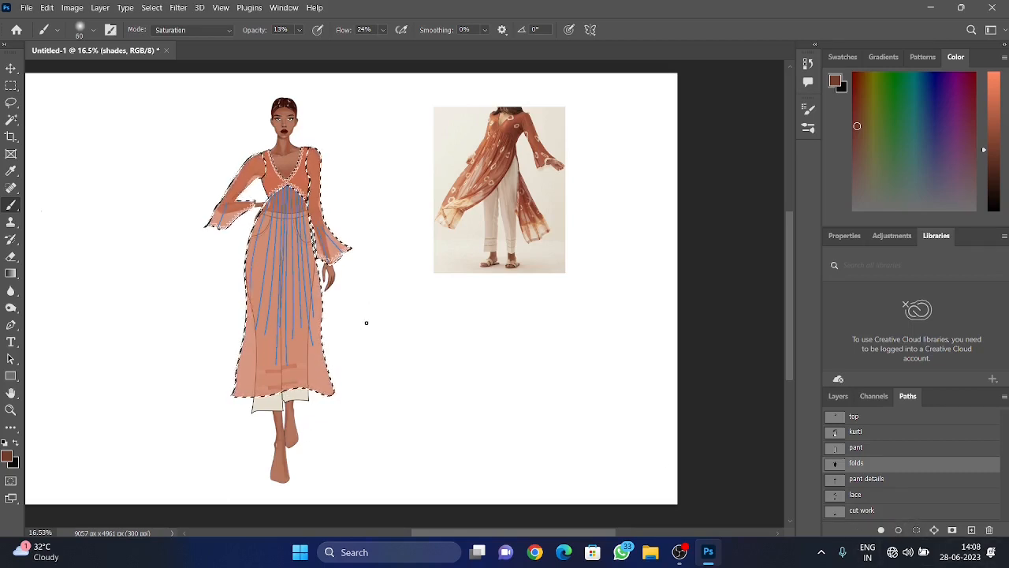
key("bracketleft")
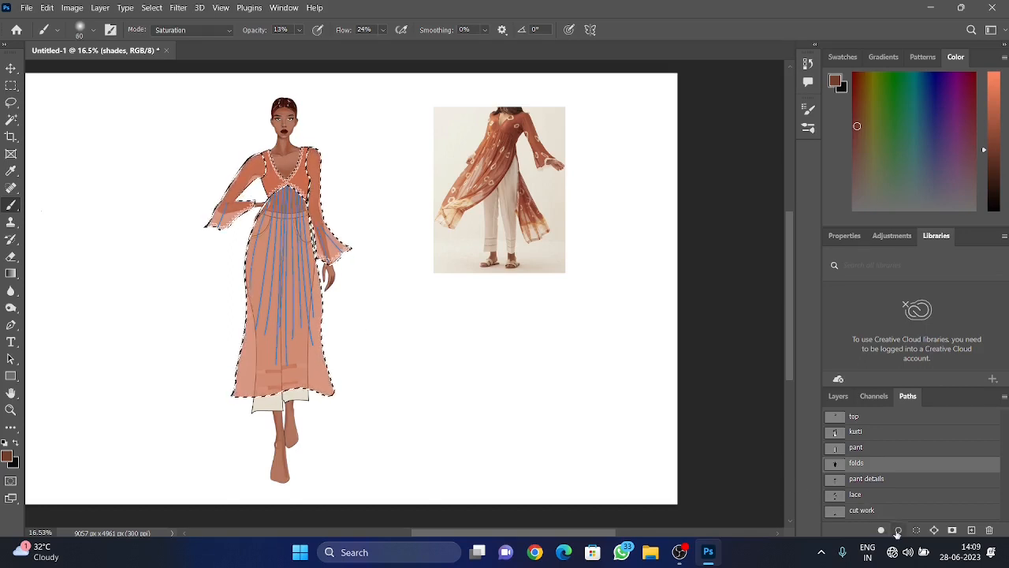
left_click(897, 534)
key("bracketright")
left_click(898, 532)
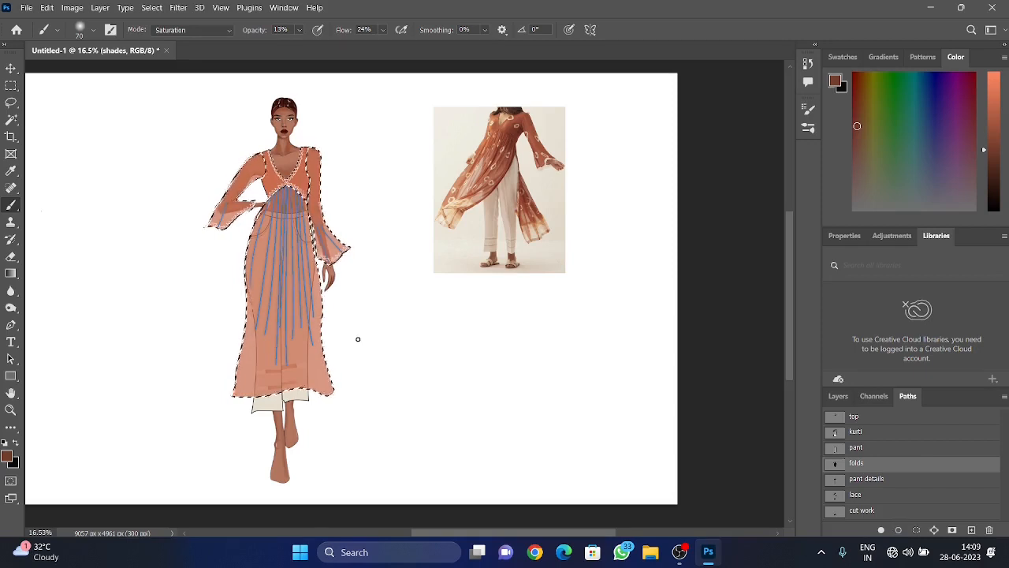
key("bracketright")
left_click(898, 534)
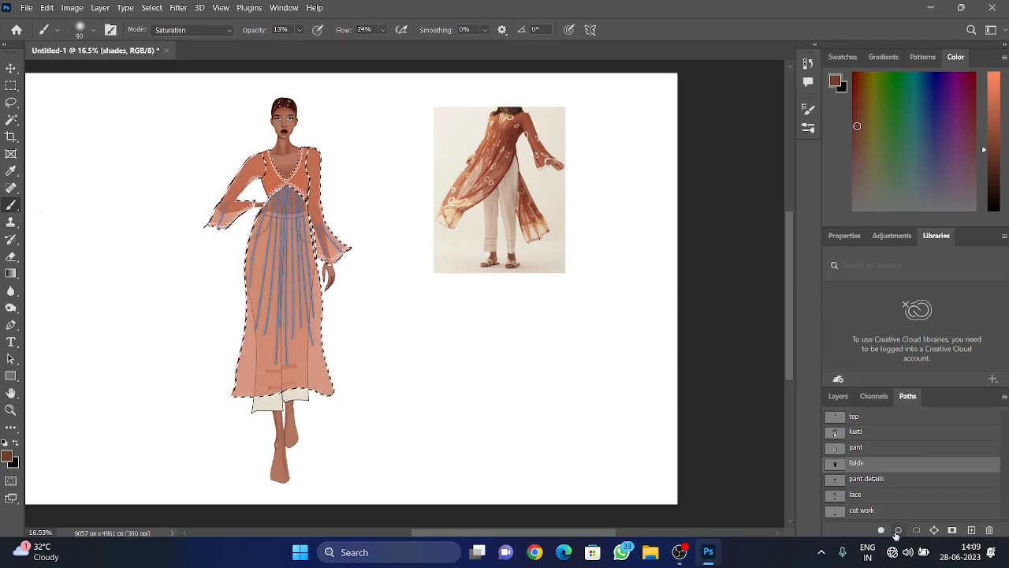
Stroke the folds path once more with the brush at size 125 and deselect the path
key("bracketright")
key("bracketright")
key("bracketright")
left_click(898, 532)
left_click(895, 466, "shift")
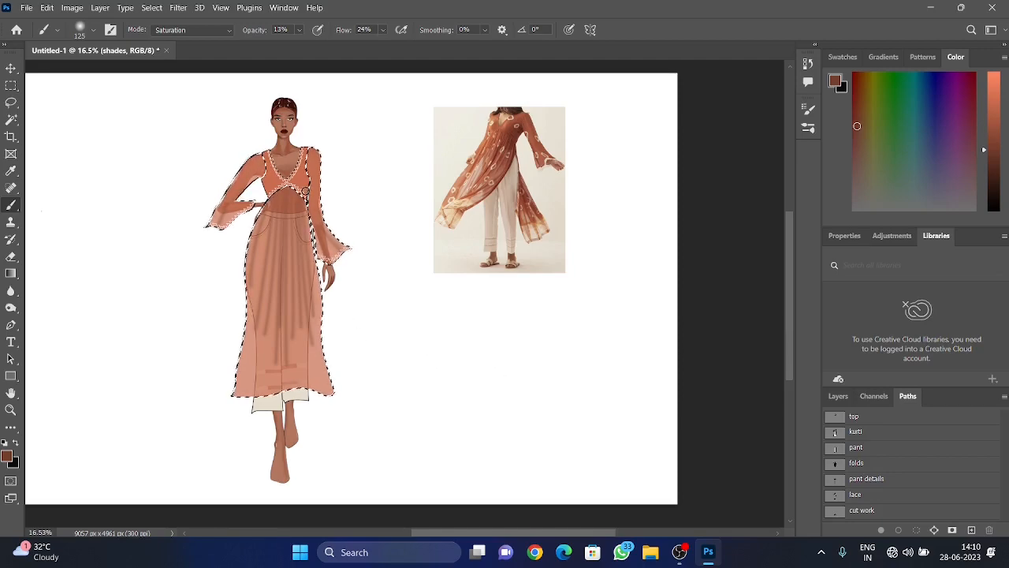
Shade the inner elbow and underarm edge of the bent arm's sleeve with the soft brush at sizes 35 to 40
scroll(286, 163, "up", 5)
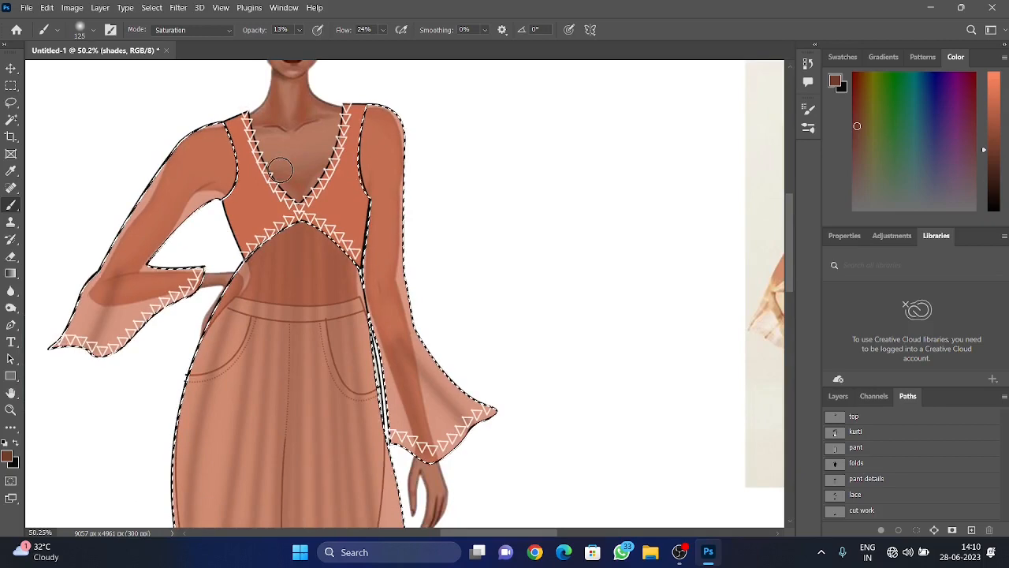
left_click_drag(267, 181, 382, 231)
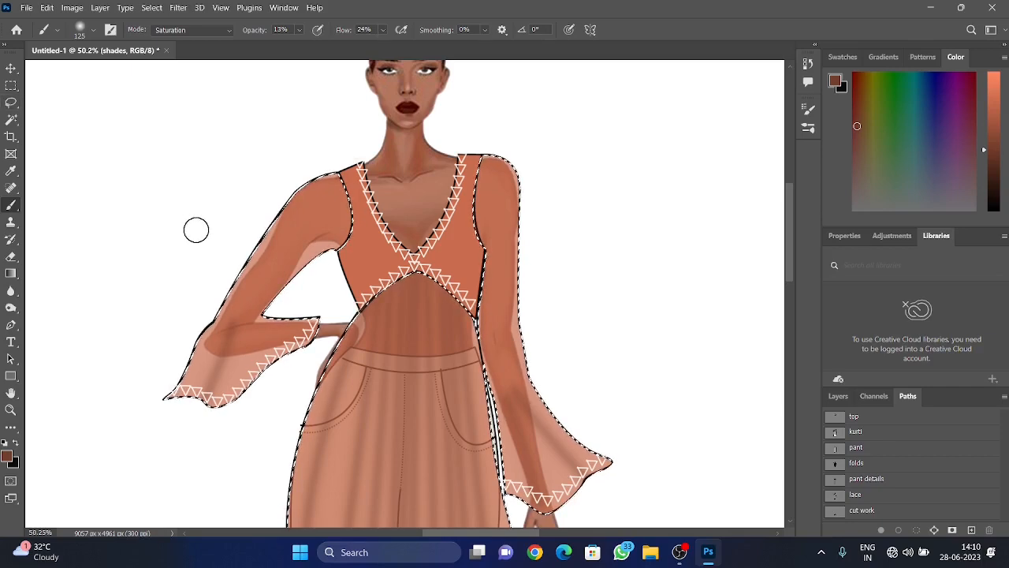
key("bracketleft")
key("bracketleft")
key("bracketleft")
key("bracketleft")
key("bracketleft")
key("bracketleft")
key("bracketleft")
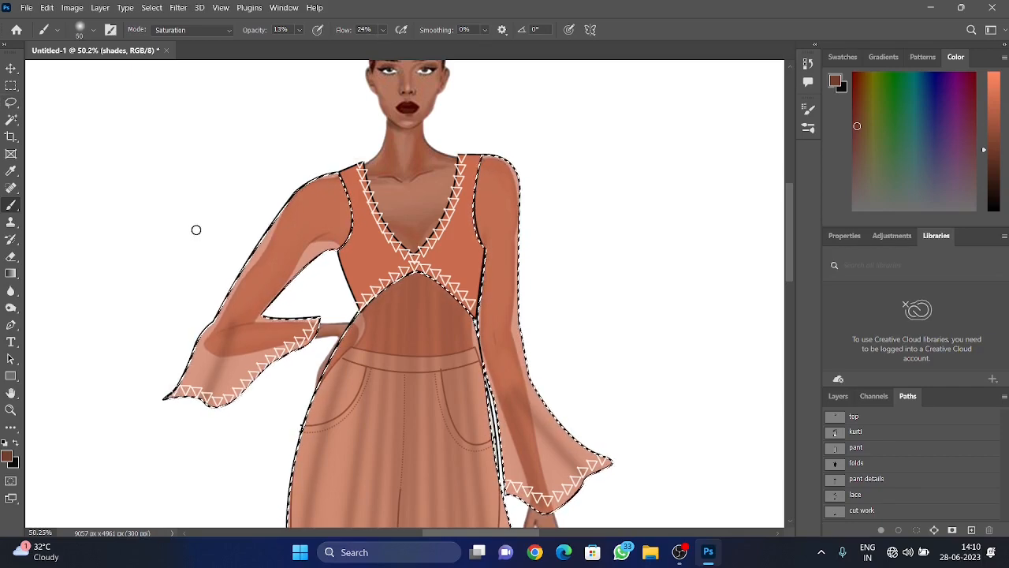
key("bracketleft")
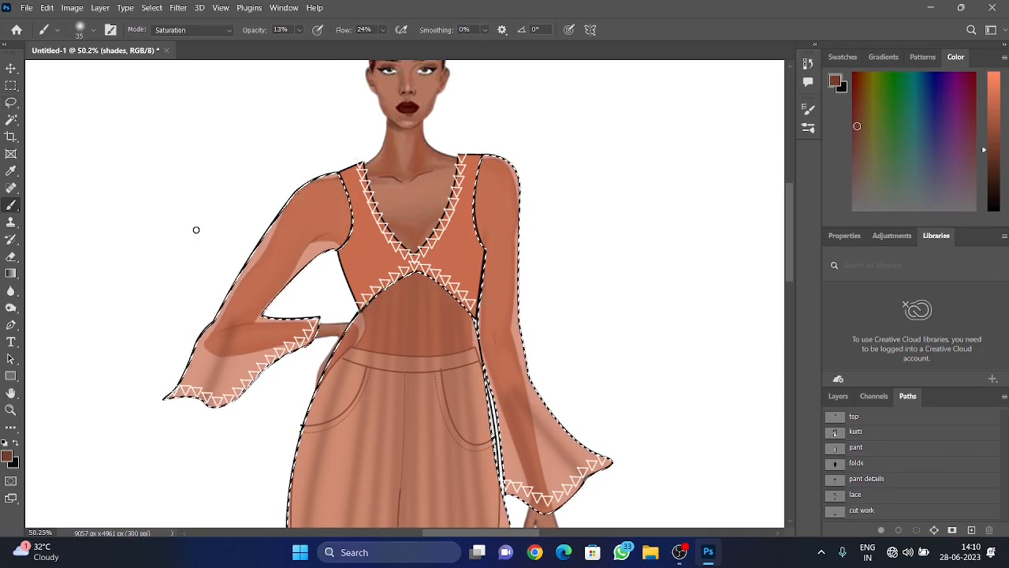
key("bracketright")
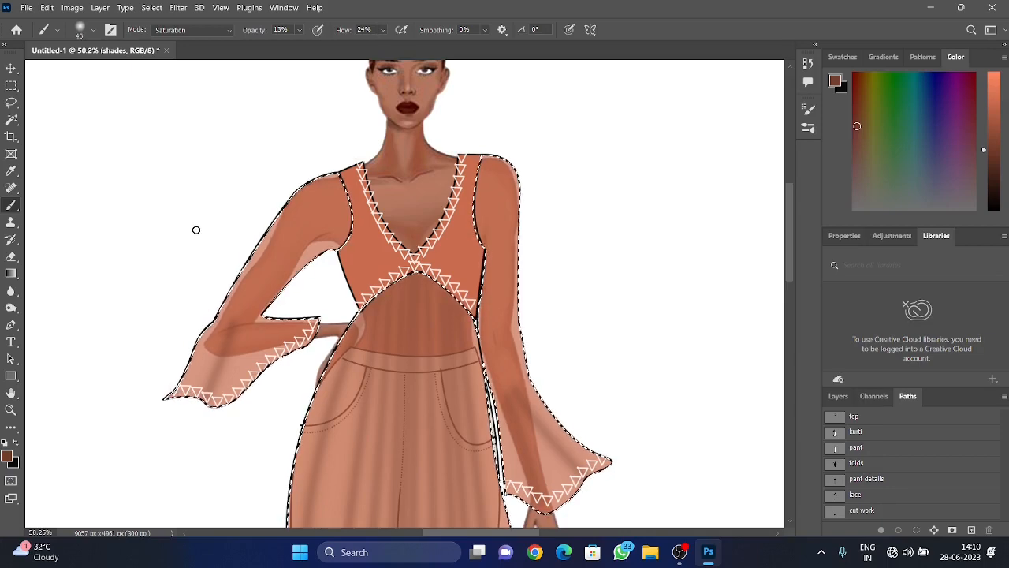
key("bracketleft")
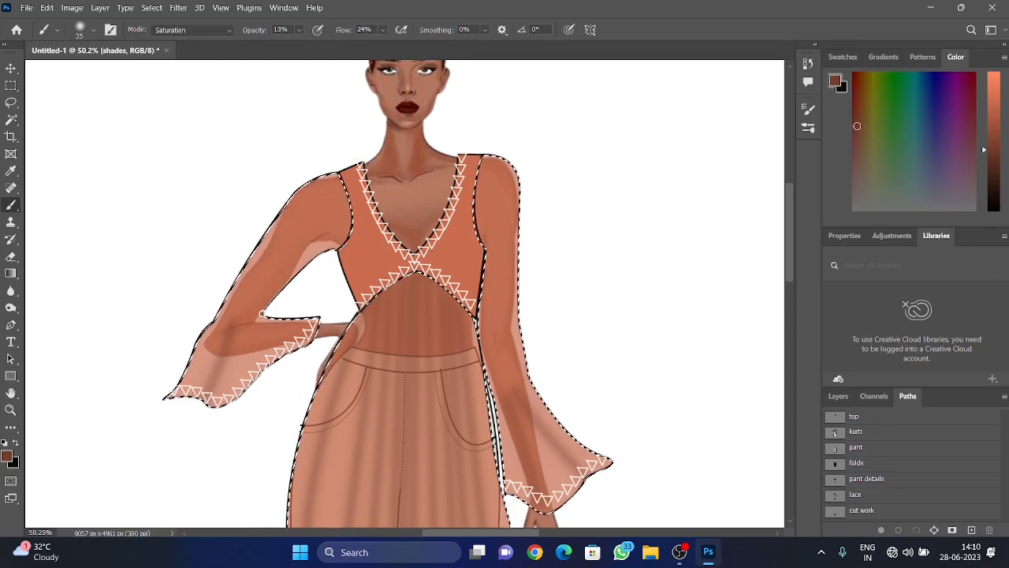
key("bracketright")
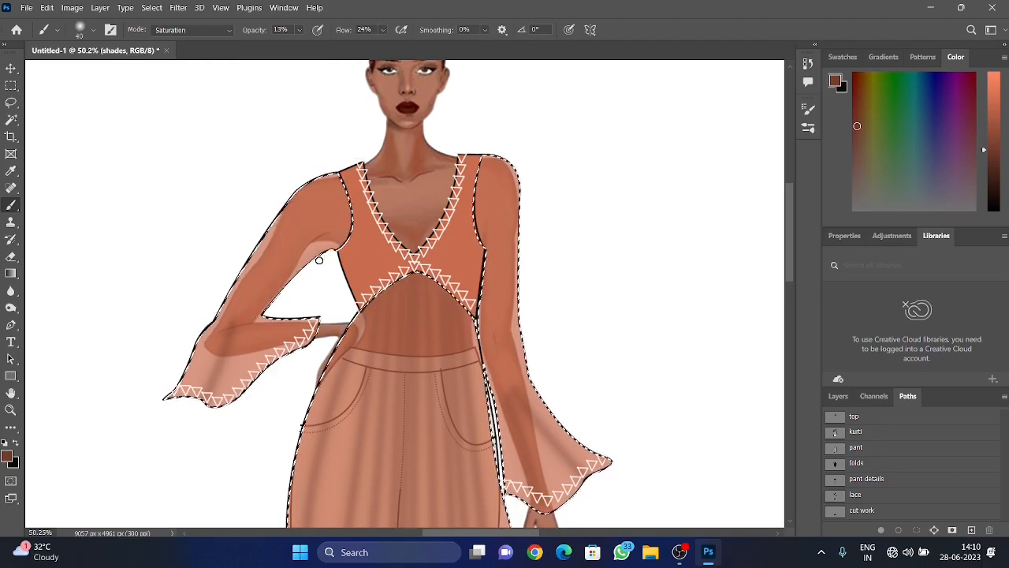
Deepen the shading along the length of the bent arm's sleeve with larger brush sizes of 80 to 100
key("bracketright")
key("bracketright")
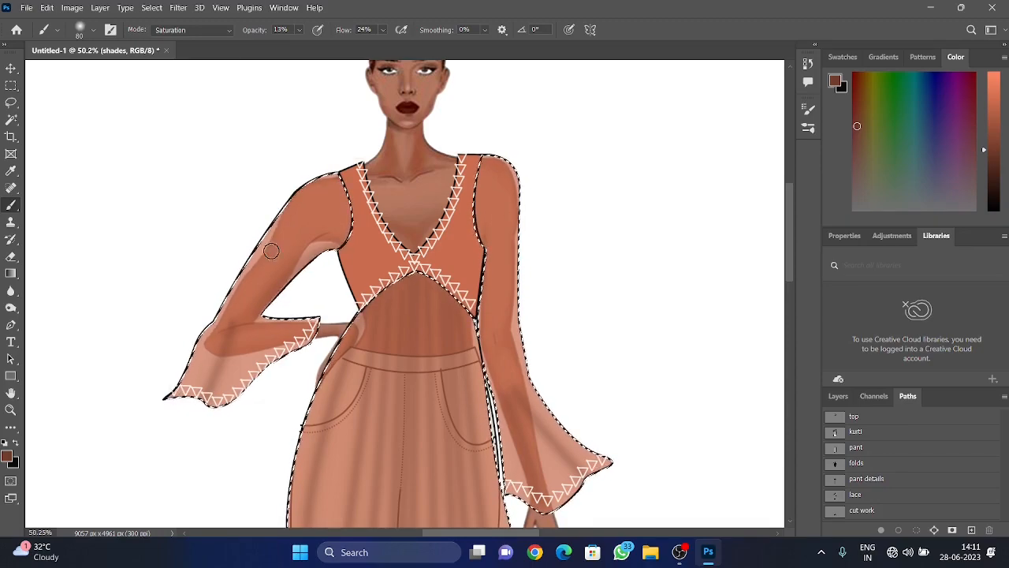
key("bracketright")
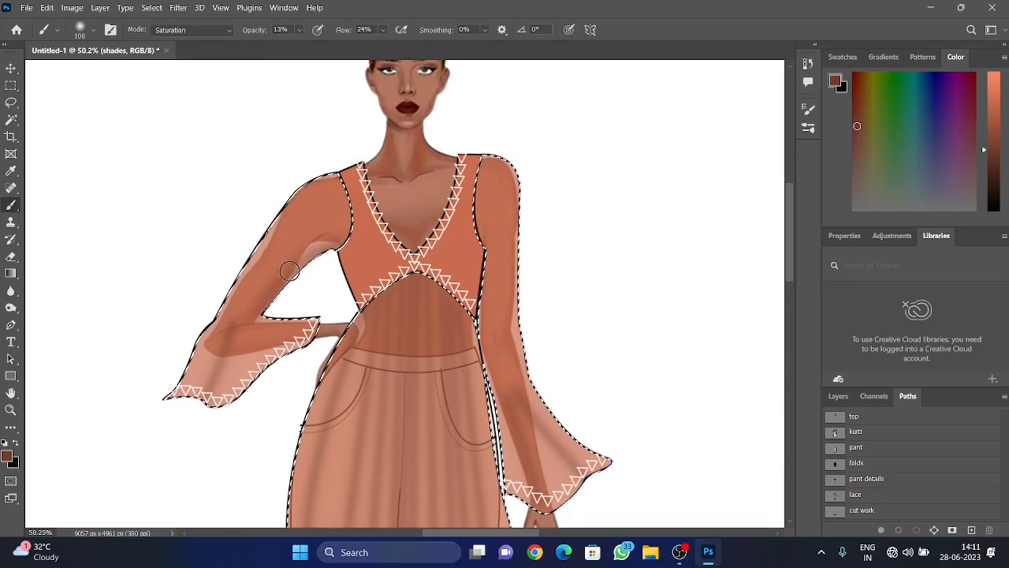
key("bracketright")
Shade the forearm and flared cuff of the bent arm's sleeve with brush sizes between 50 and 125
key("bracketleft")
key("bracketleft")
key("bracketleft")
key("bracketleft")
key("bracketleft")
key("bracketleft")
key("bracketleft")
key("bracketleft")
key("bracketleft")
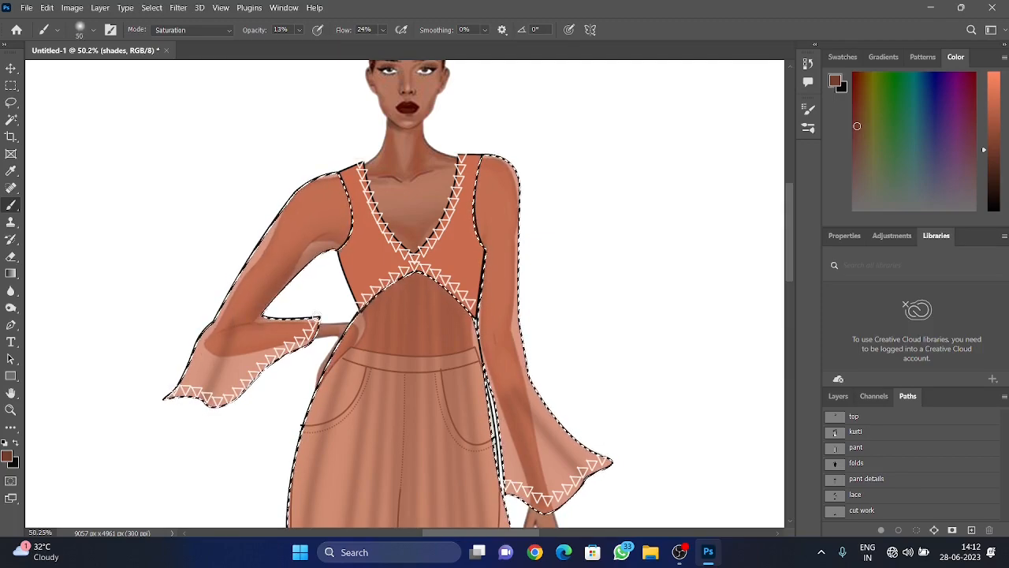
key("bracketright")
key("bracketright")
key("bracketright")
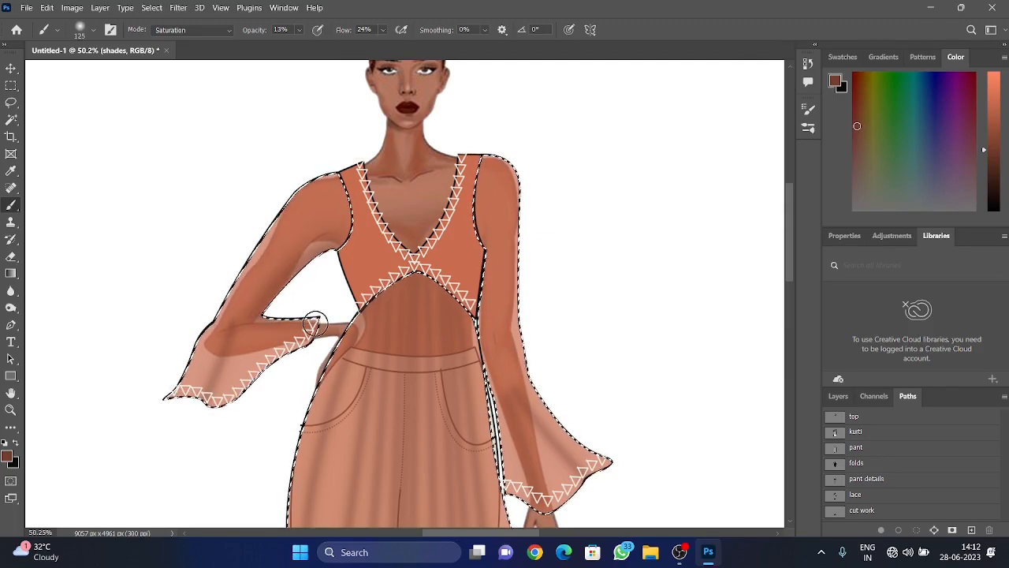
Raise the brush opacity to 28% and darken the bent arm's sleeve from the shoulder down with brush sizes 80 to 125
key("bracketleft")
key("bracketleft")
key("bracketleft")
key("bracketleft")
key("bracketleft")
key("bracketleft")
key("bracketleft")
key("bracketleft")
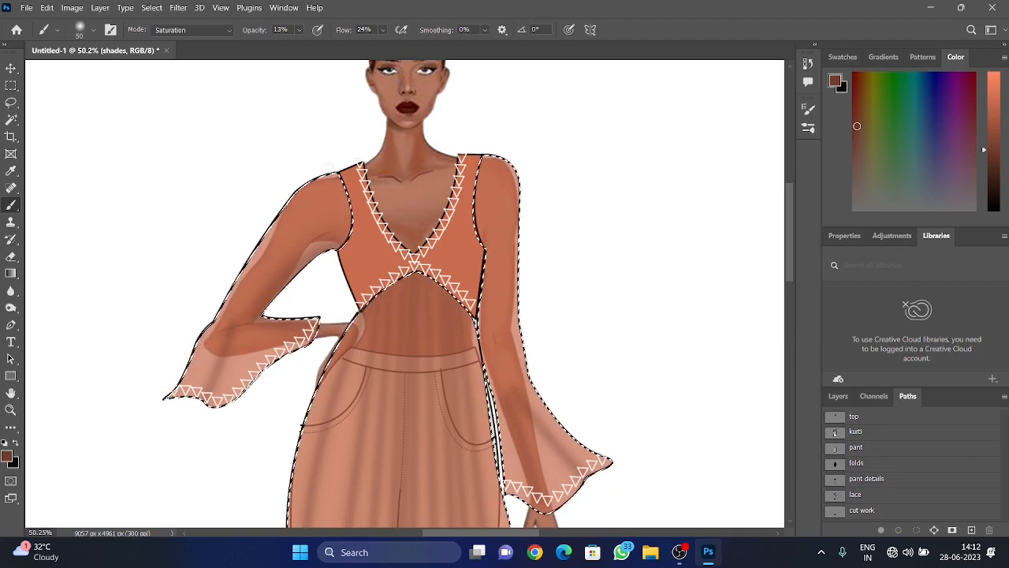
left_click_drag(299, 32, 312, 45)
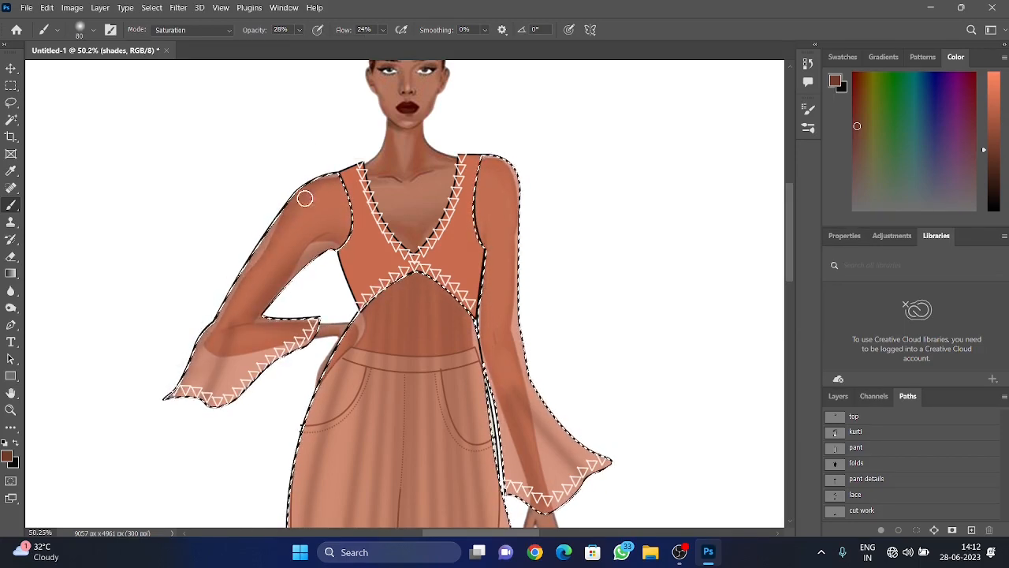
key("bracketright")
key("bracketright")
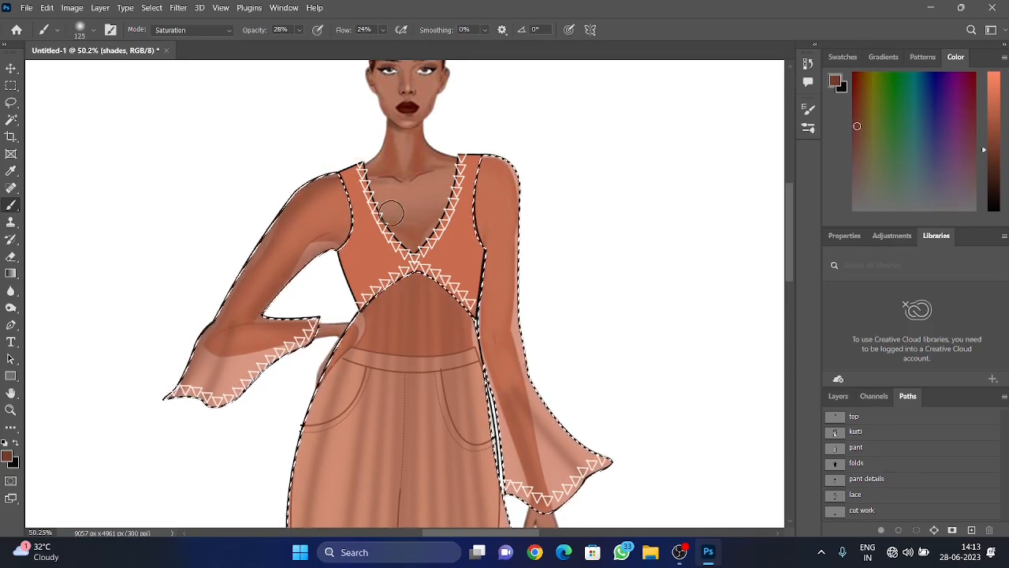
Shade the straight arm's sleeve beside the bodice with the soft brush at sizes 60 to 90
key("bracketleft")
key("bracketleft")
key("bracketleft")
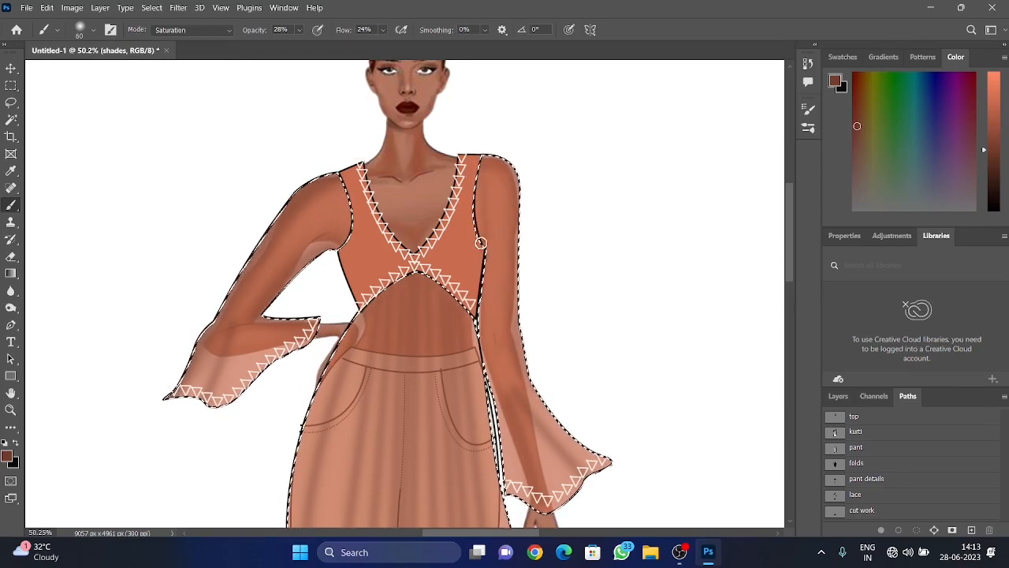
key("bracketright")
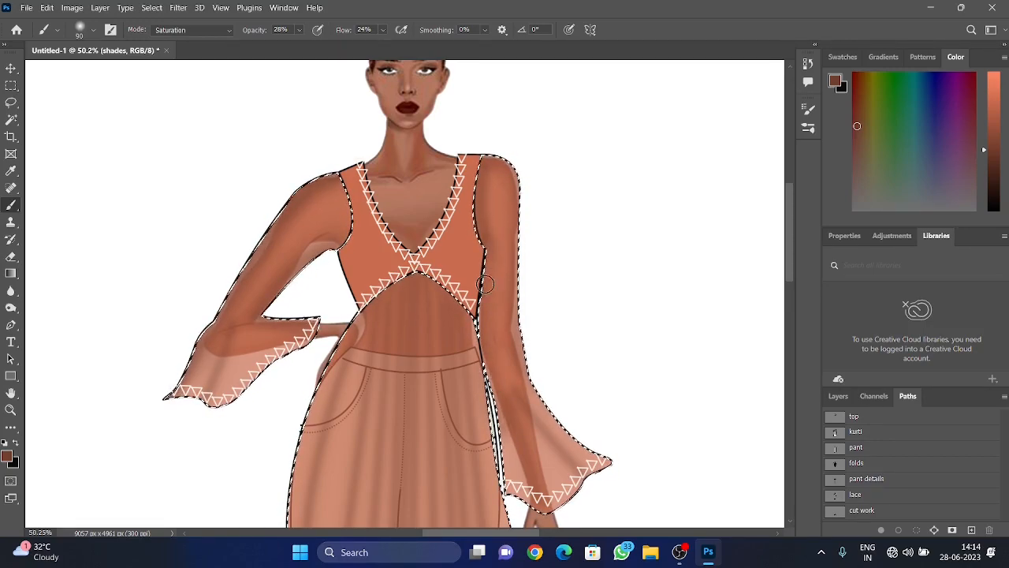
Enlarge the soft brush to size 400 and shade the kurta skirt from the waist down to the hem
scroll(495, 265, "down", 11)
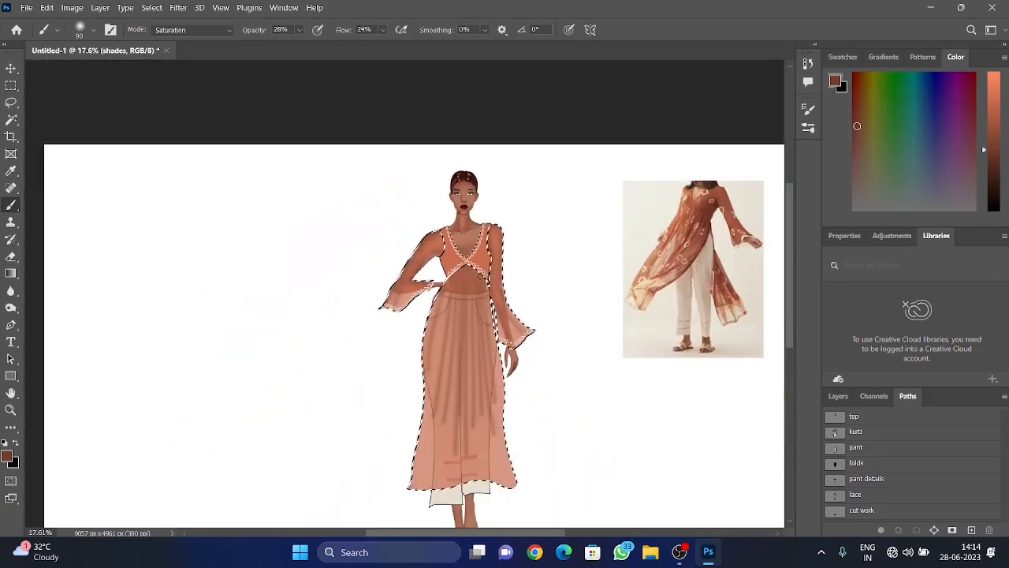
left_click_drag(494, 265, 405, 217)
key("]")
key("]")
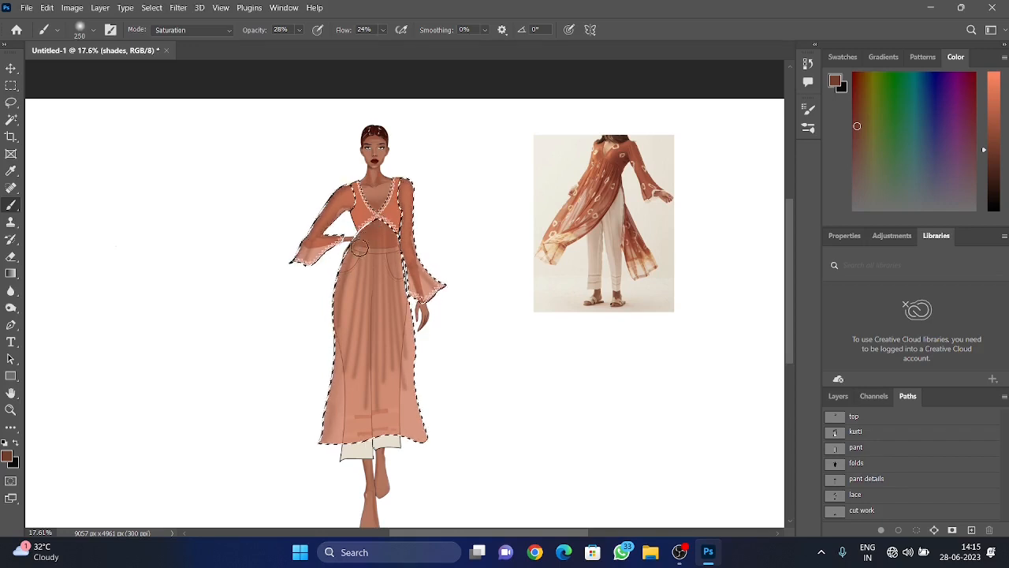
key("]")
key("]")
key("]")
key("]")
key("]")
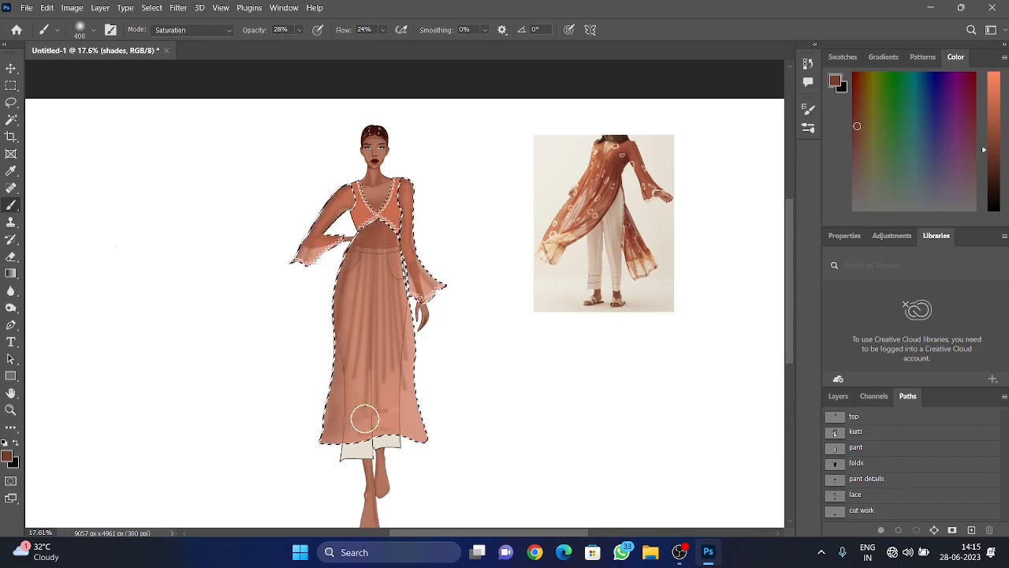
Shade the side edges and hem of the kurta skirt with the soft brush at size 300
key("bracketleft")
key("bracketleft")
key("bracketleft")
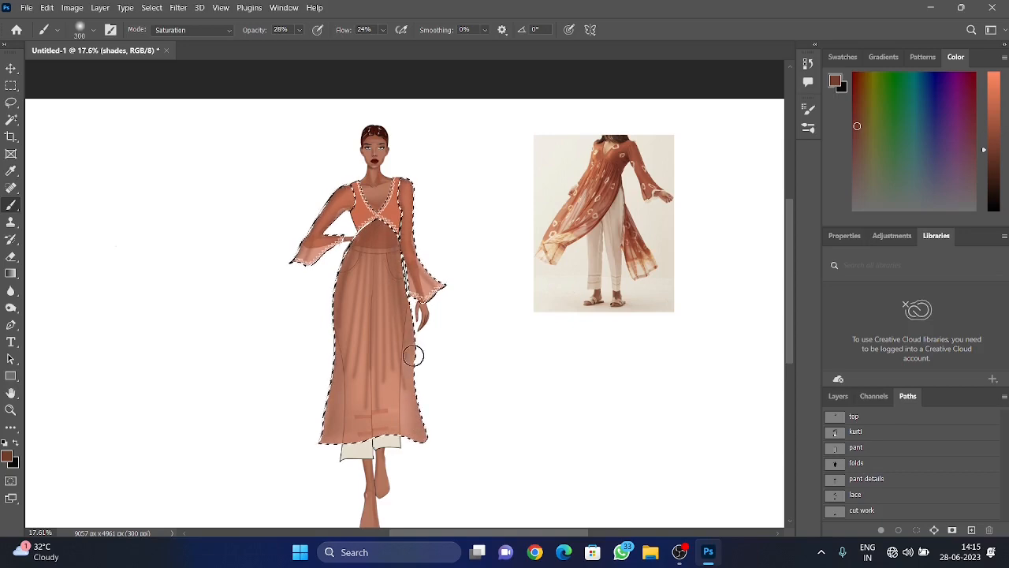
key("bracketright")
key("bracketright")
key("bracketright")
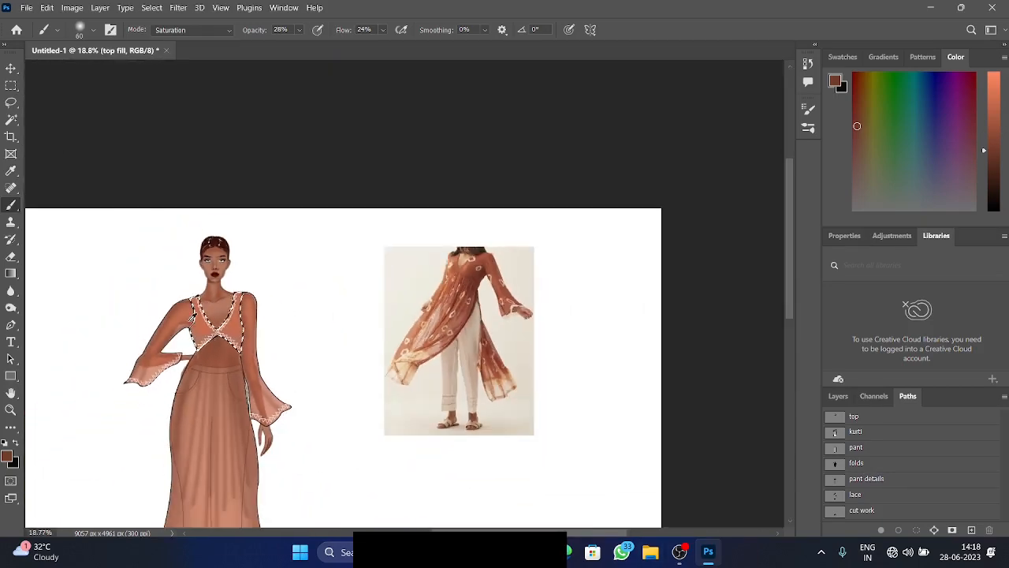
Darken the bust contours and edges of the selected bodice on the top fill layer with the Burn tool, Midtones, 50% exposure, size 80
scroll(353, 377, "up", 10)
left_click_drag(247, 324, 696, 351)
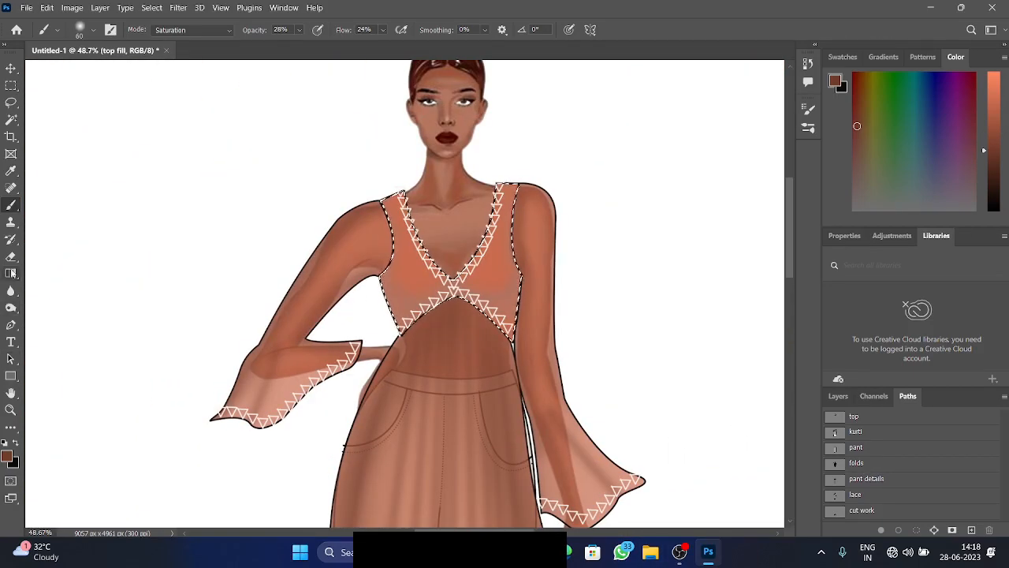
left_click(11, 308)
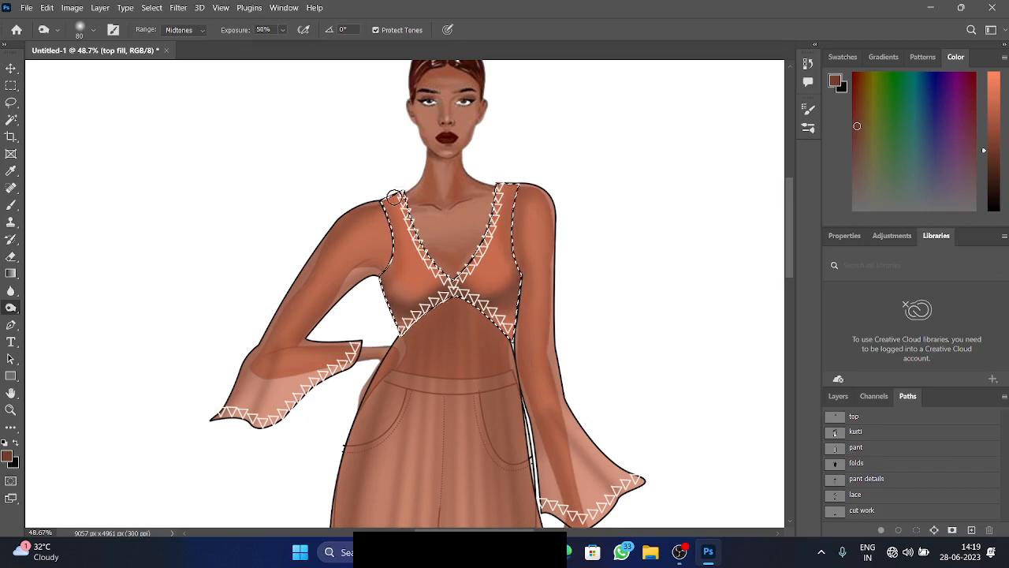
scroll(410, 303, "down", 5)
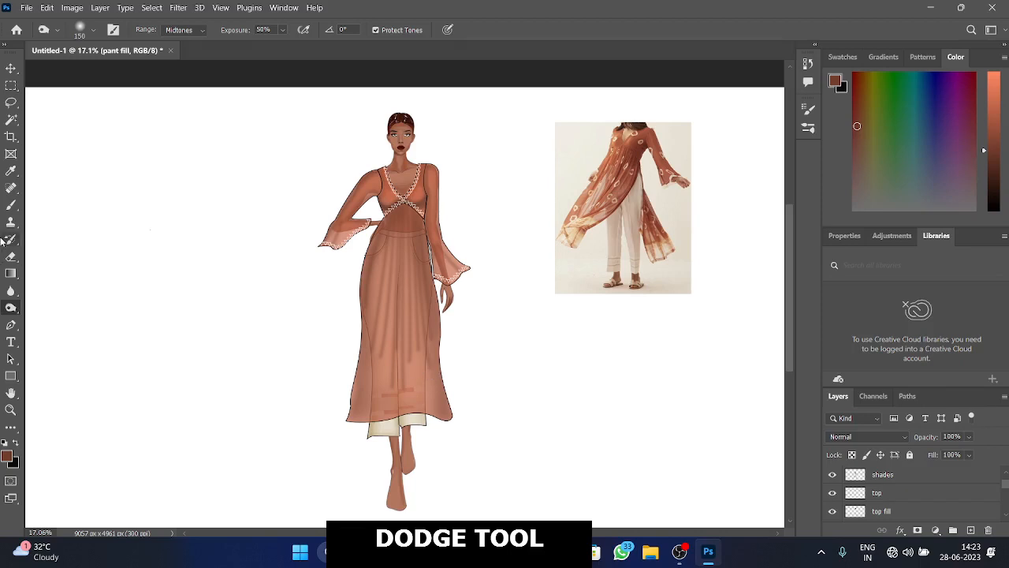
Brighten the bust area on the top fill layer with the Dodge tool, Midtones, 50% exposure, size up to 125
right_click(11, 308)
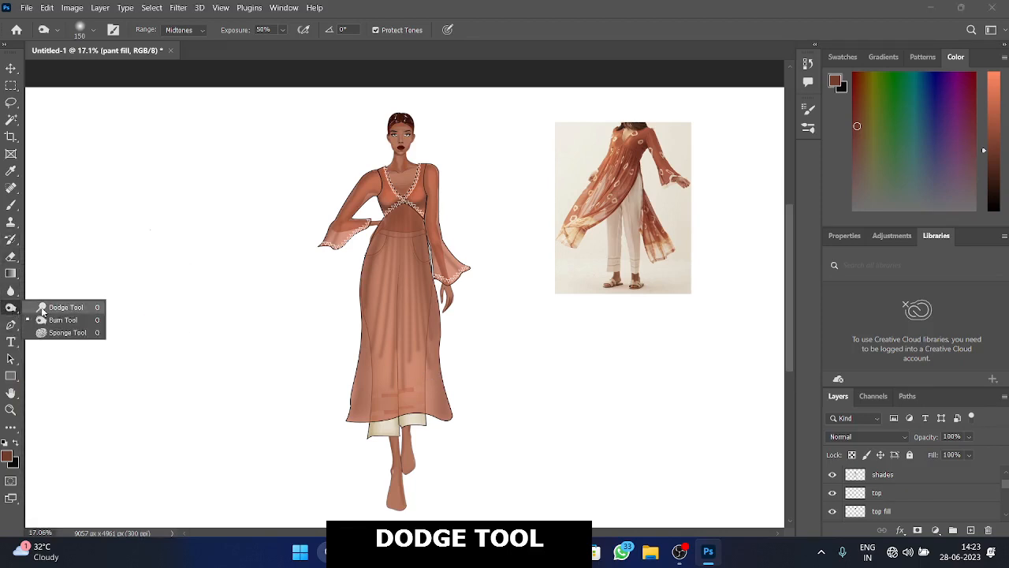
left_click(47, 306)
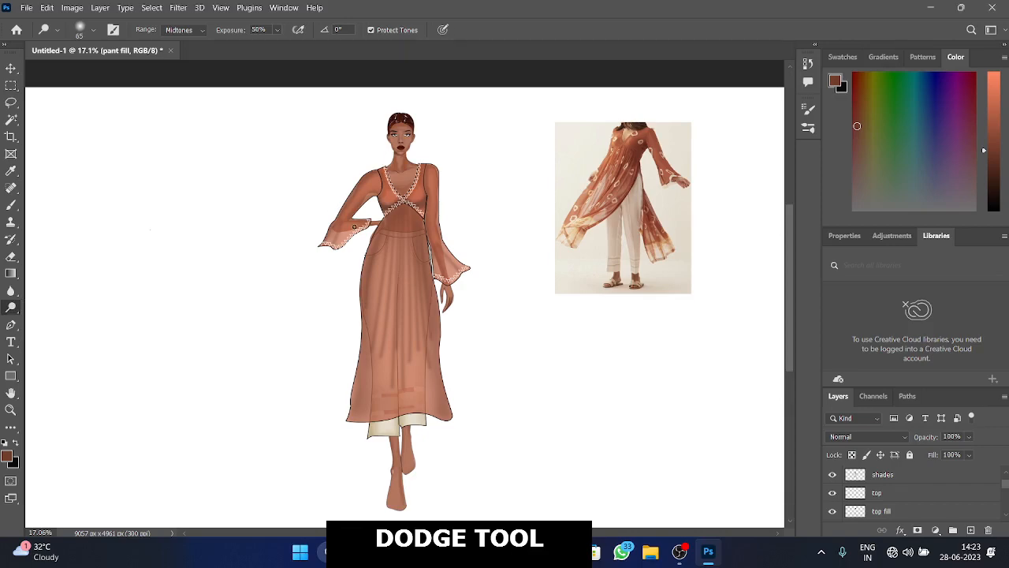
scroll(355, 227, "up", 5)
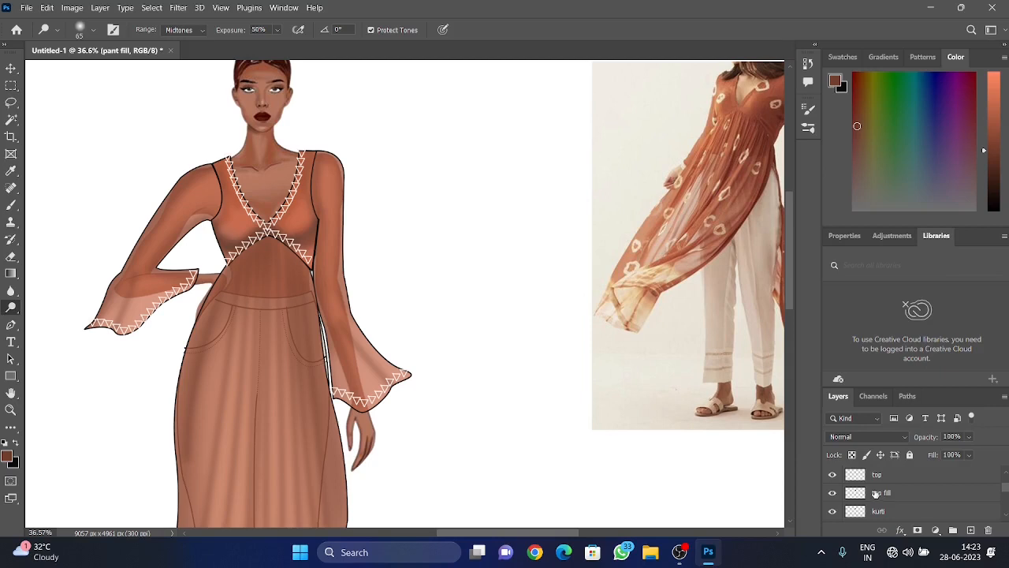
left_click(876, 494)
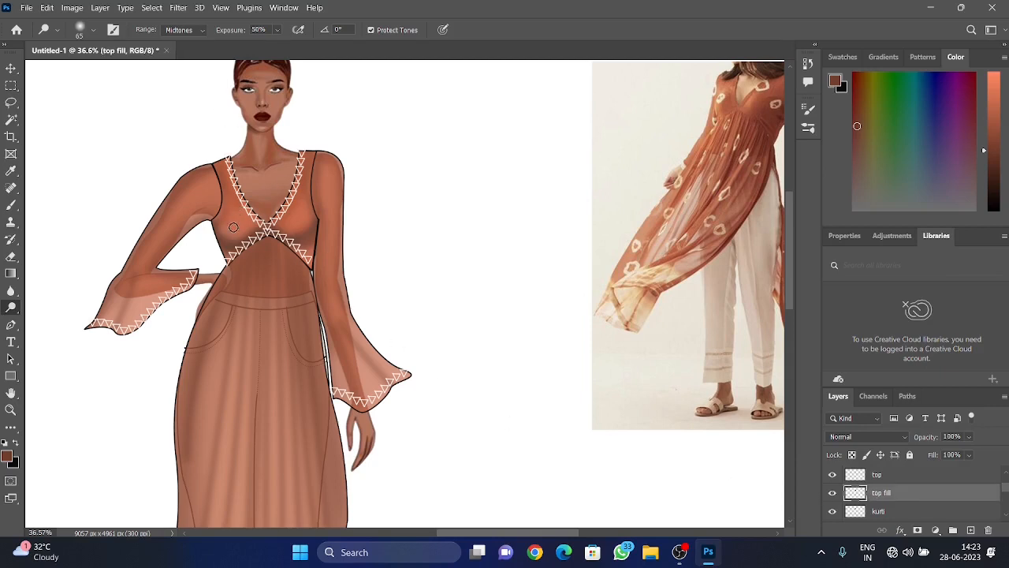
key("bracketright")
key("bracketright")
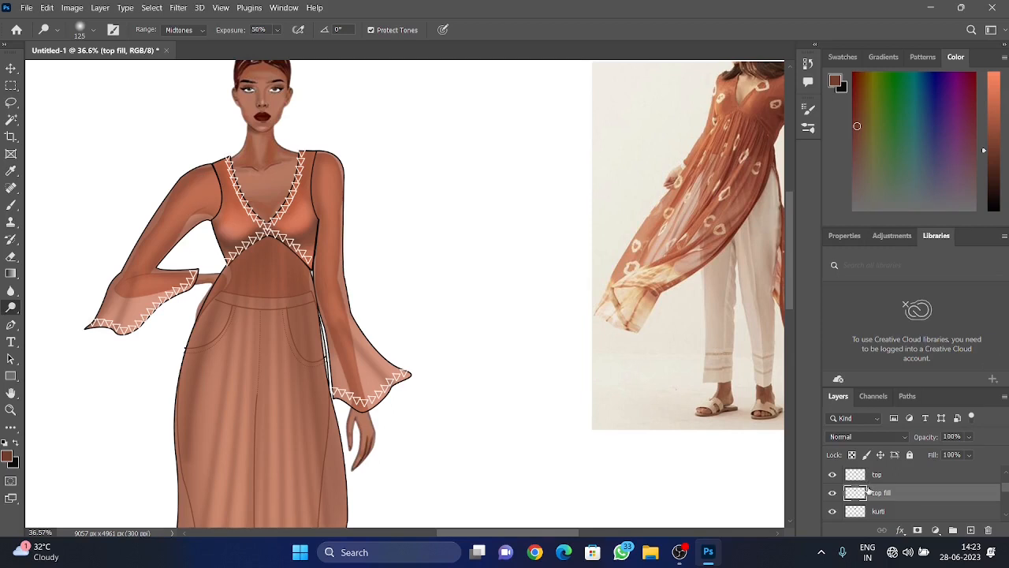
Brighten both sleeves on the kurti fill layer with the Dodge tool, Midtones, 50% exposure, size 125
scroll(868, 490, "up", 2)
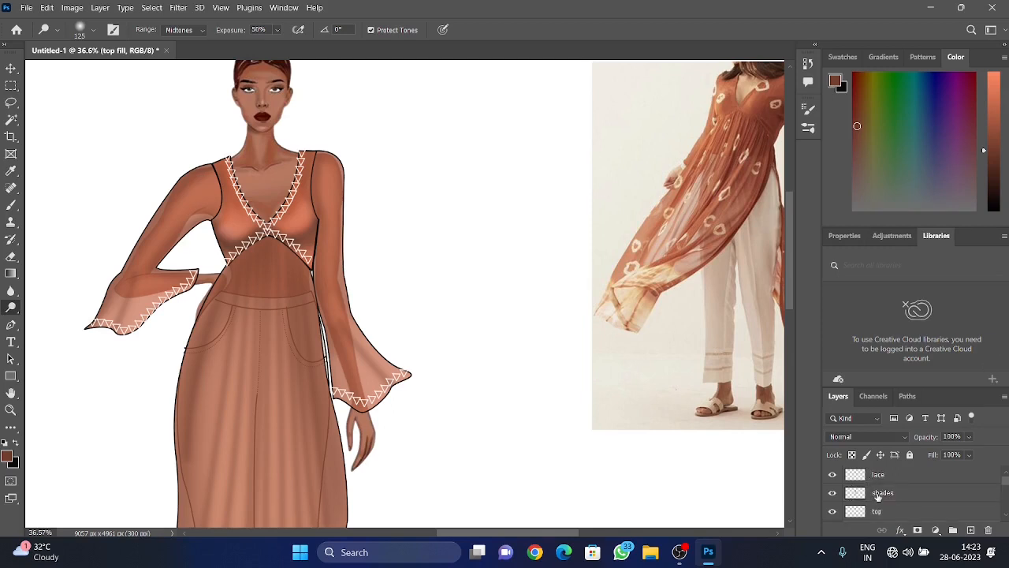
scroll(878, 495, "down", 3)
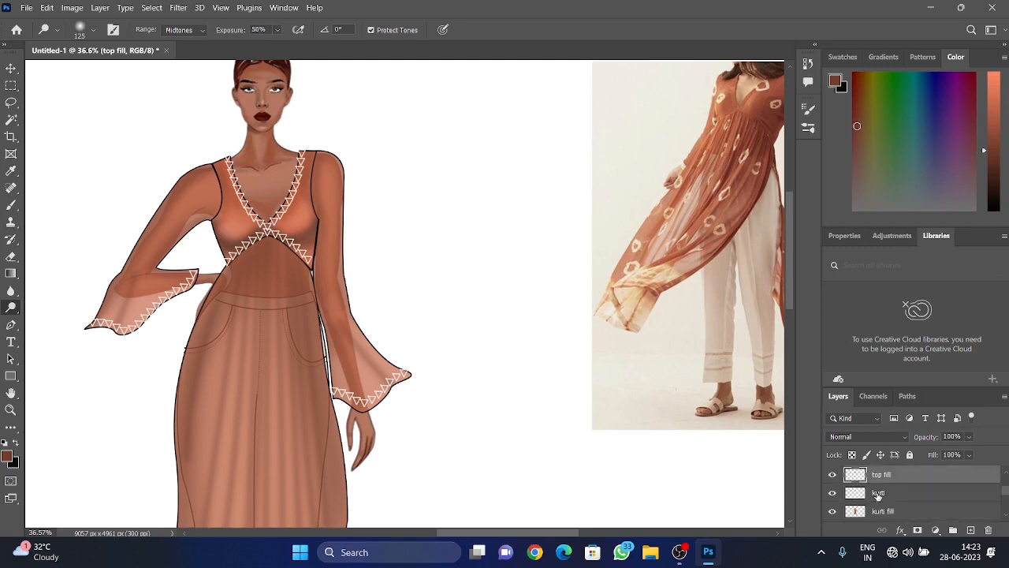
scroll(878, 495, "down", 1)
left_click(879, 494)
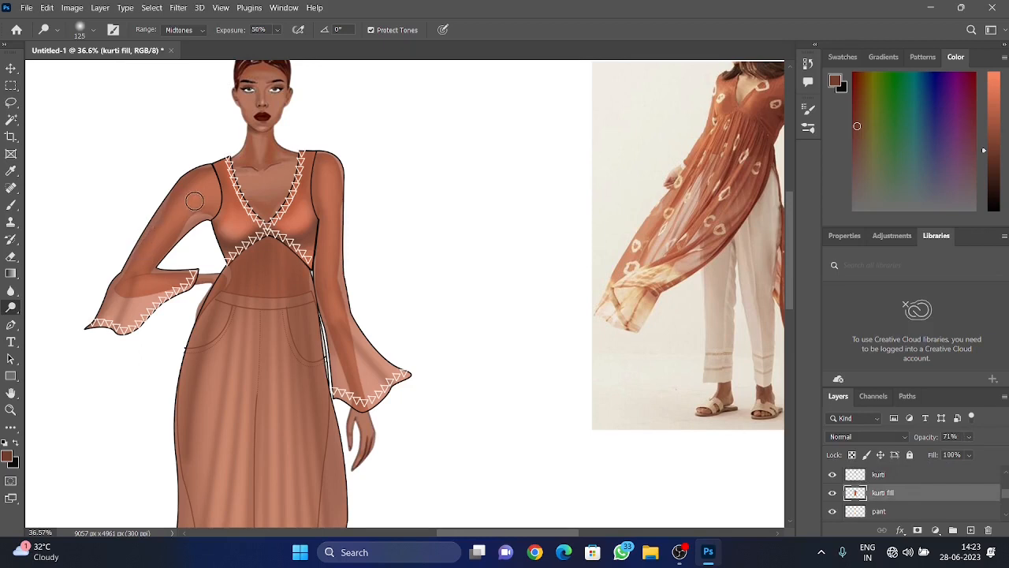
mouse_move(205, 196)
left_mouse_down()
mouse_move(186, 202)
mouse_move(123, 291)
left_mouse_up()
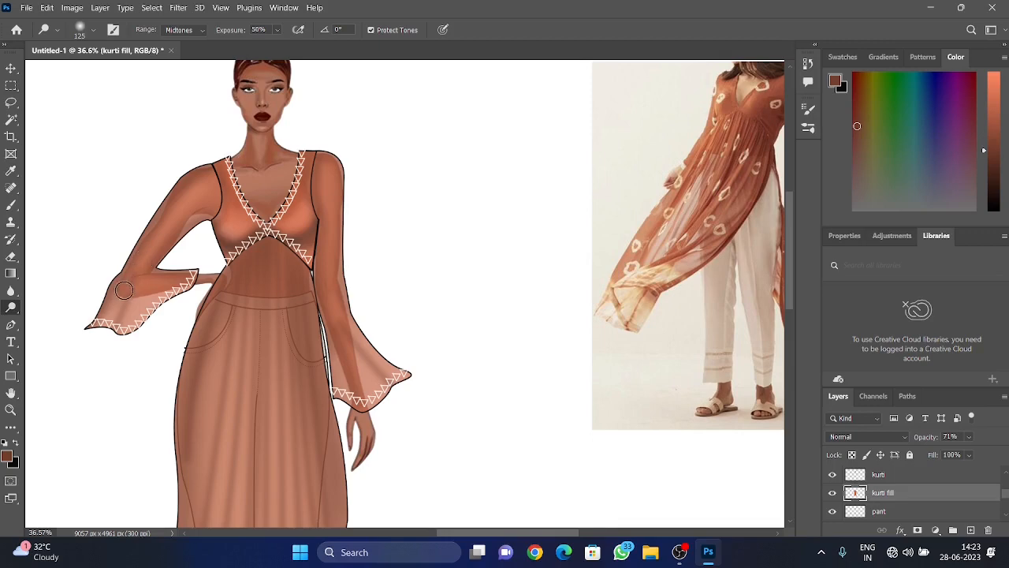
mouse_move(322, 180)
left_mouse_down()
mouse_move(341, 329)
mouse_move(357, 362)
left_mouse_up()
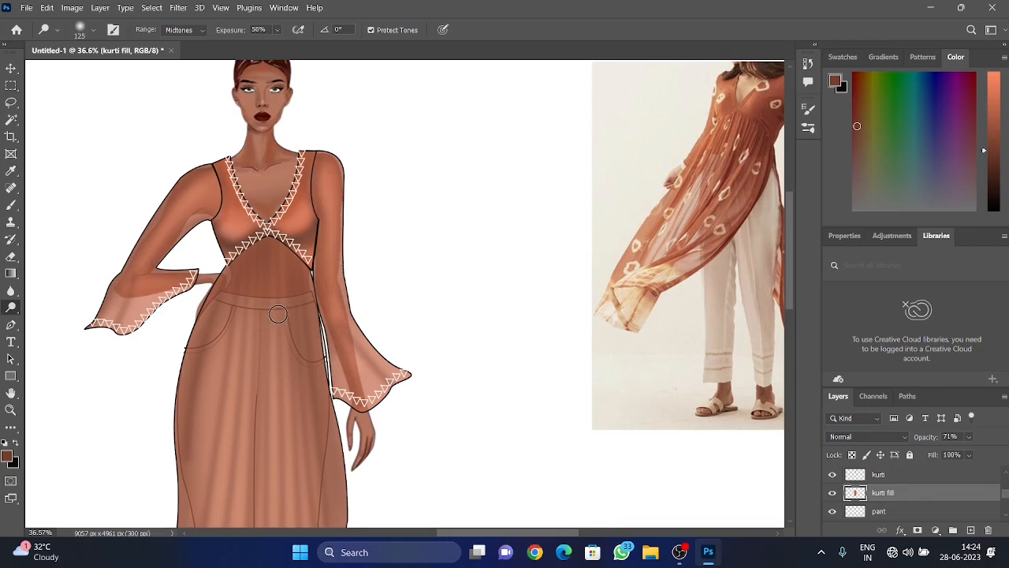
scroll(278, 313, "down", 1)
left_click_drag(279, 313, 385, 178)
scroll(361, 214, "down", 1)
left_click_drag(361, 213, 342, 277)
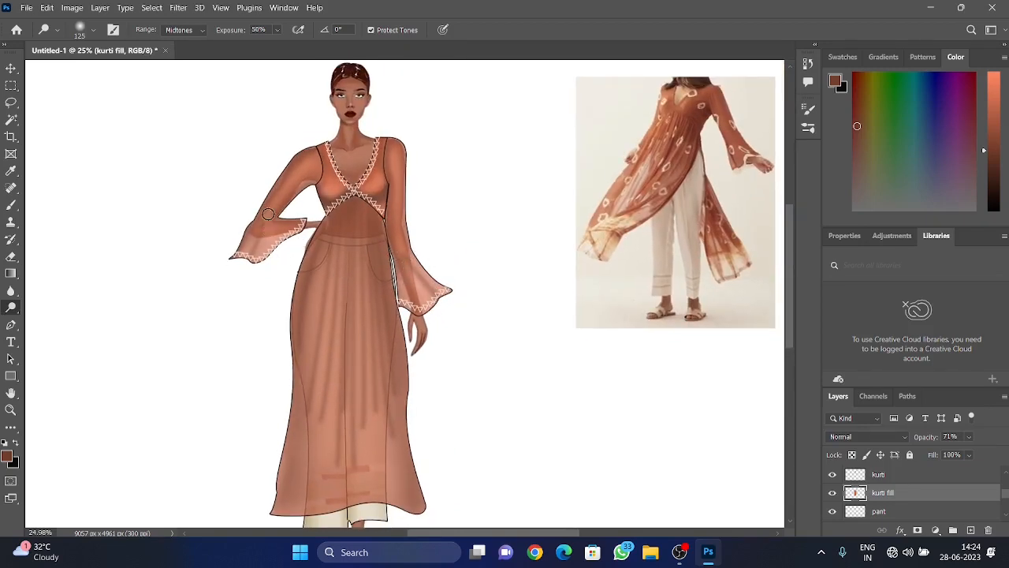
scroll(314, 403, "down", 1)
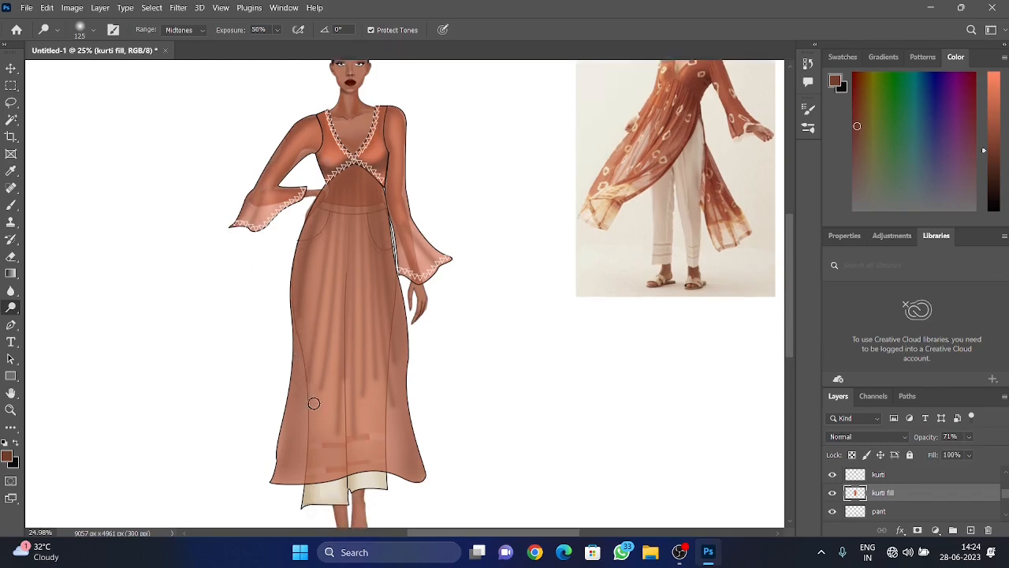
scroll(314, 403, "down", 1)
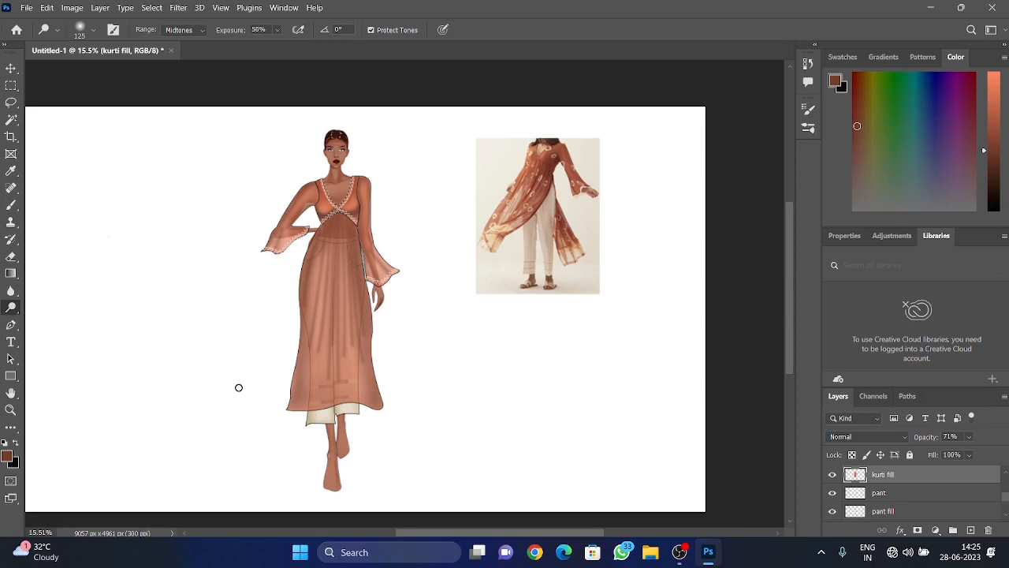
Switch to Google Chrome and run an image search for "bandhani print"
left_click(535, 552)
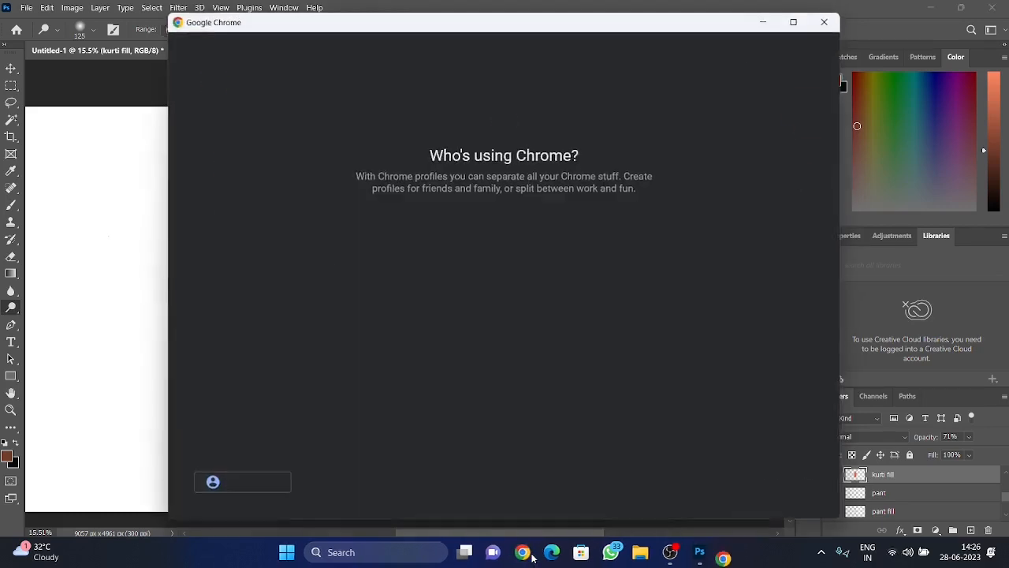
left_click(406, 331)
left_click(441, 282)
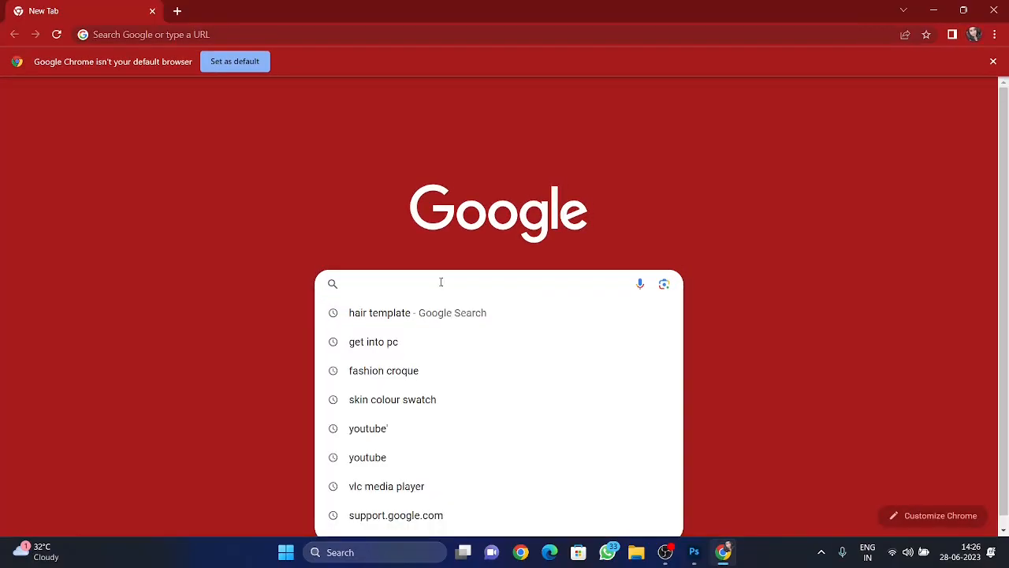
type("bandhani print")
key("Return")
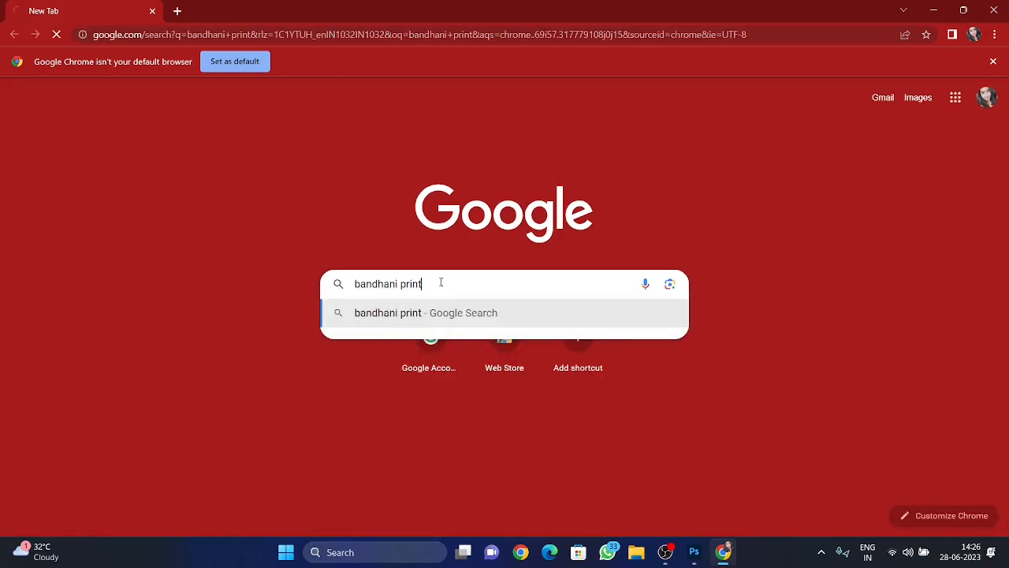
left_click(153, 125)
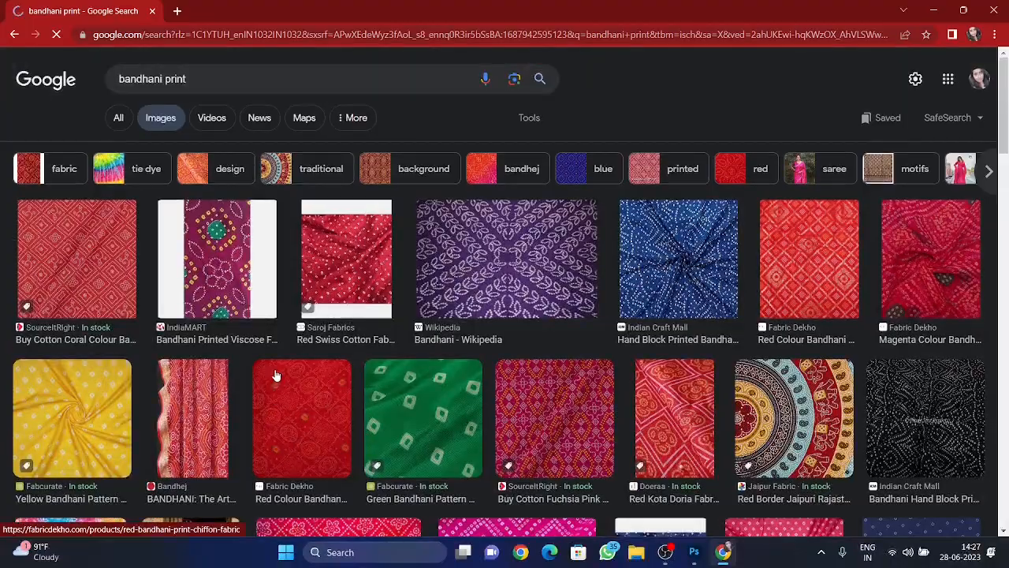
Browse the bandhani print images, preview the blue motif fabric and examine the related "bandhani pattern" results for a suitable print
scroll(275, 375, "down", 10)
scroll(73, 517, "up", 5)
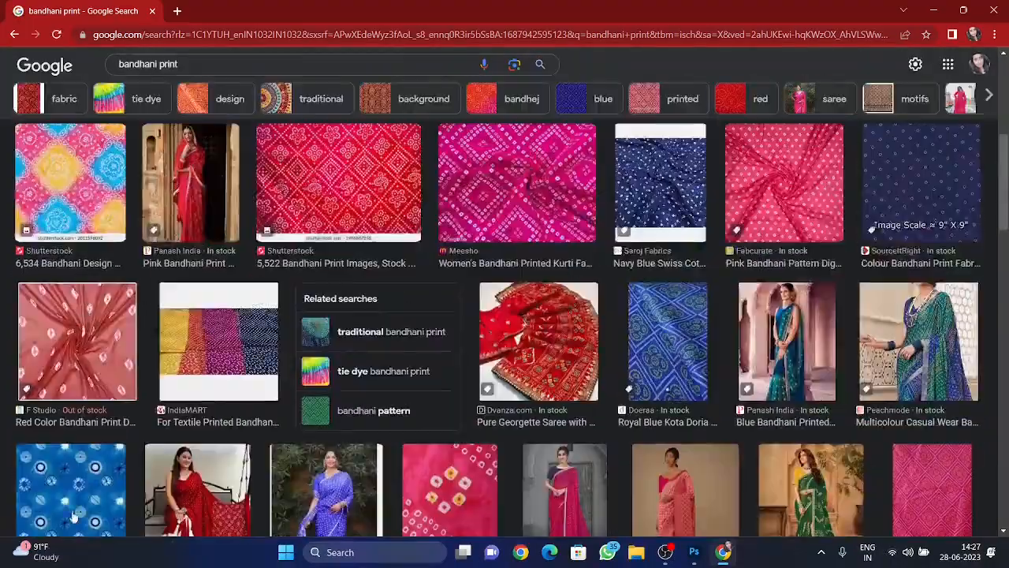
left_click(74, 516)
scroll(772, 418, "down", 10)
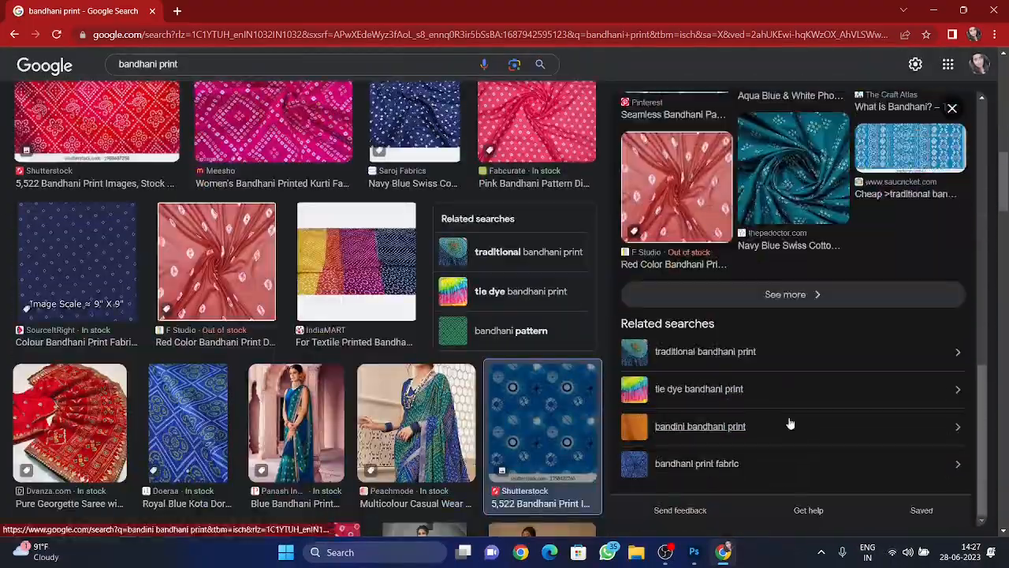
scroll(791, 424, "up", 10)
left_click(457, 317)
scroll(389, 309, "down", 3)
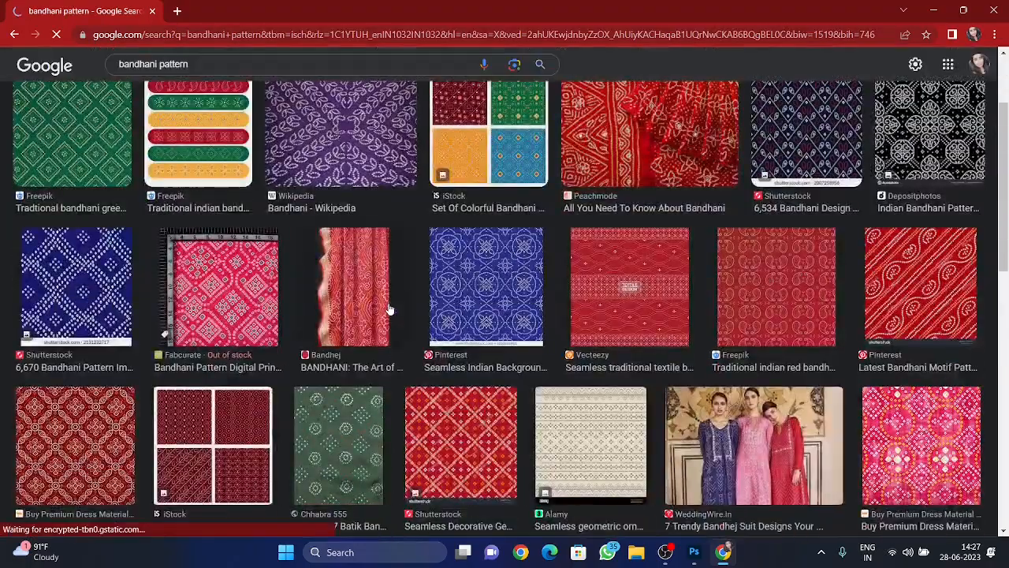
scroll(390, 309, "down", 15)
scroll(405, 237, "up", 4)
Search the images for "tie dye print swatch" and look through the results for a suitable motif print
left_click(235, 66)
key("BackSpace")
key("BackSpace")
key("BackSpace")
key("BackSpace")
key("BackSpace")
key("BackSpace")
key("BackSpace")
key("BackSpace")
key("BackSpace")
key("BackSpace")
key("BackSpace")
key("BackSpace")
key("BackSpace")
key("BackSpace")
key("BackSpace")
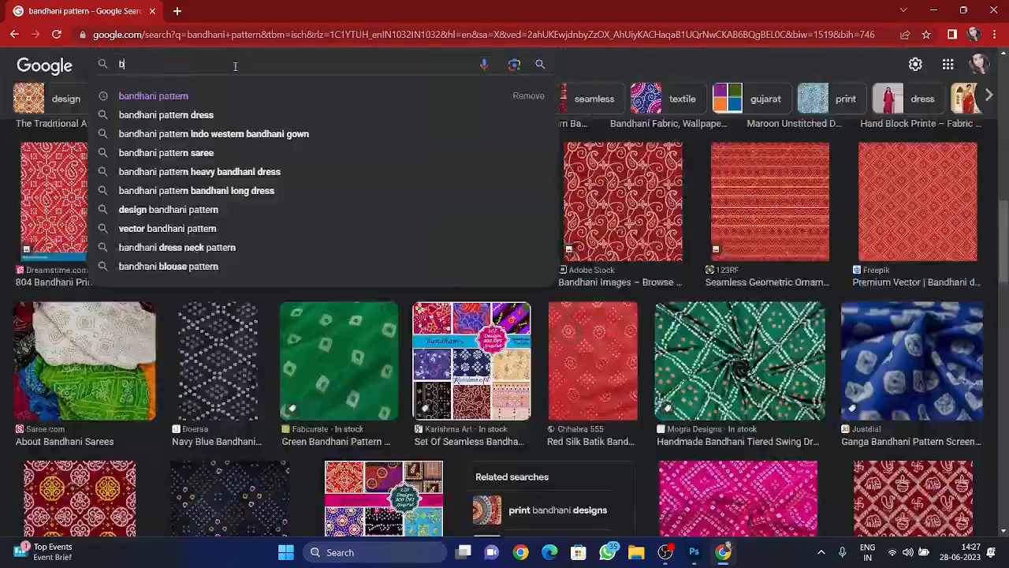
key("BackSpace")
type("tie dye print")
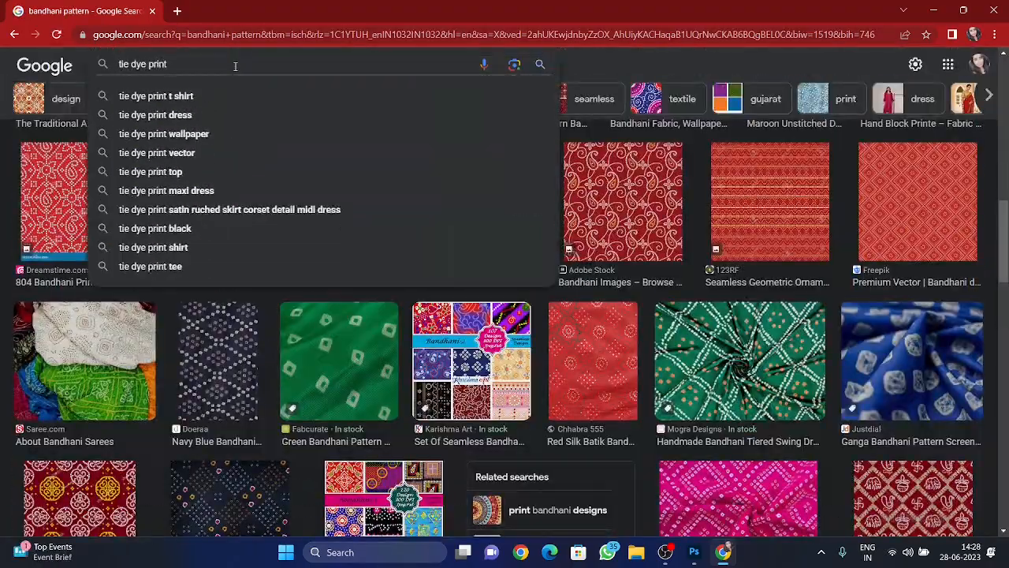
type(" swatch")
key("Return")
scroll(264, 345, "down", 8)
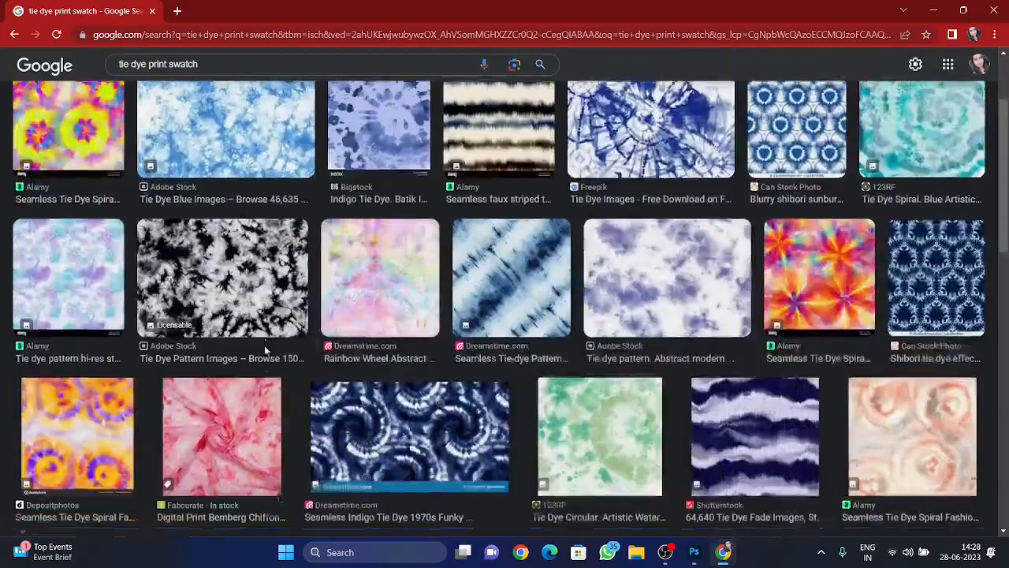
scroll(266, 346, "down", 15)
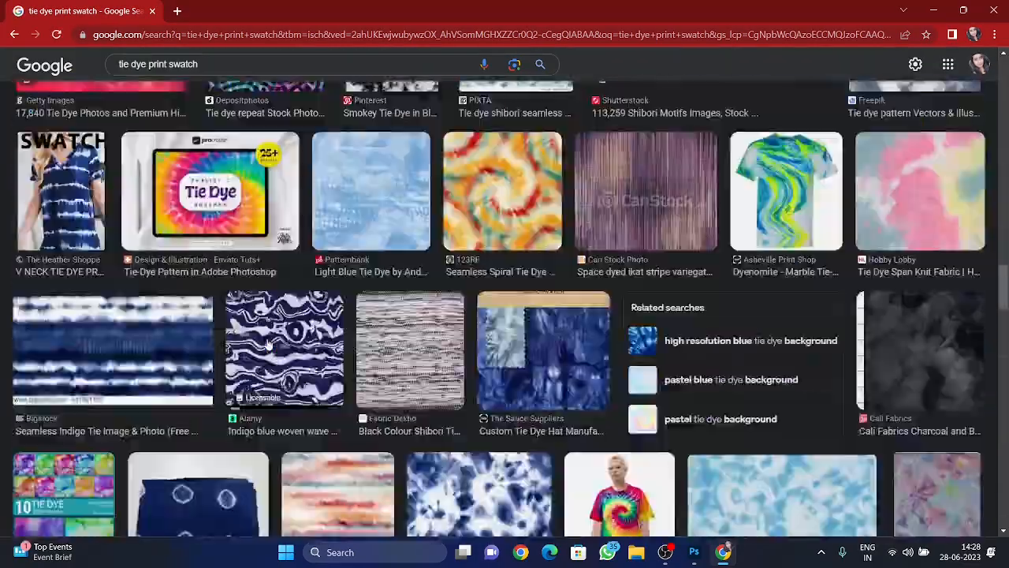
scroll(271, 347, "down", 5)
scroll(242, 290, "up", 3)
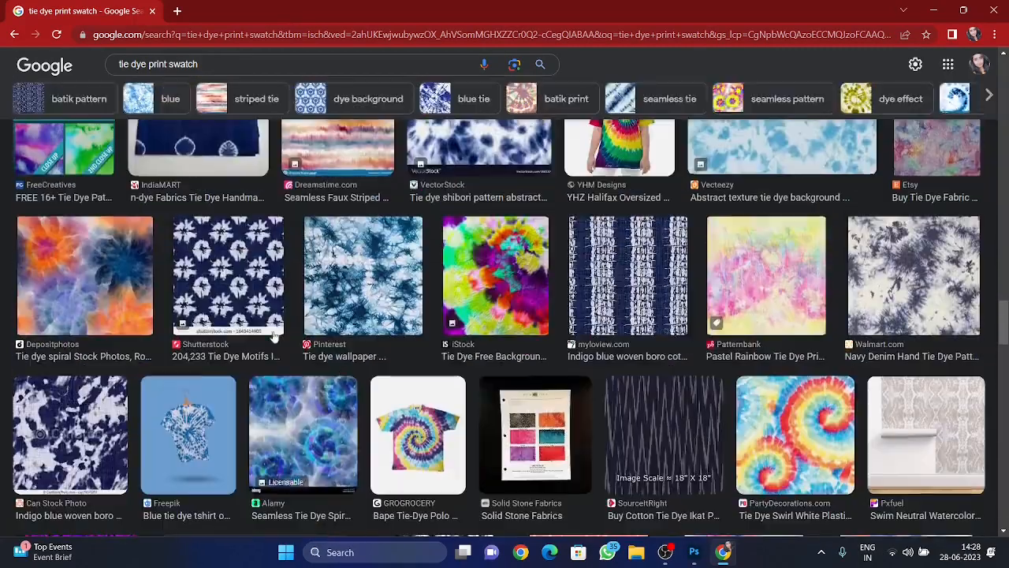
Save the navy and white tie dye motif image to Downloads as "tie dye print" in JPEG format
left_click(242, 289)
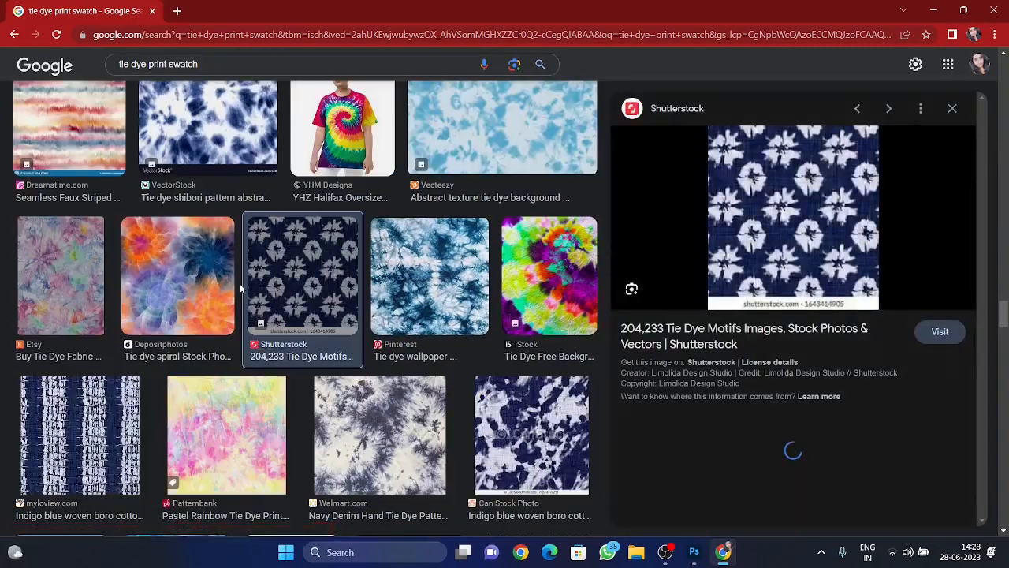
right_click(793, 199)
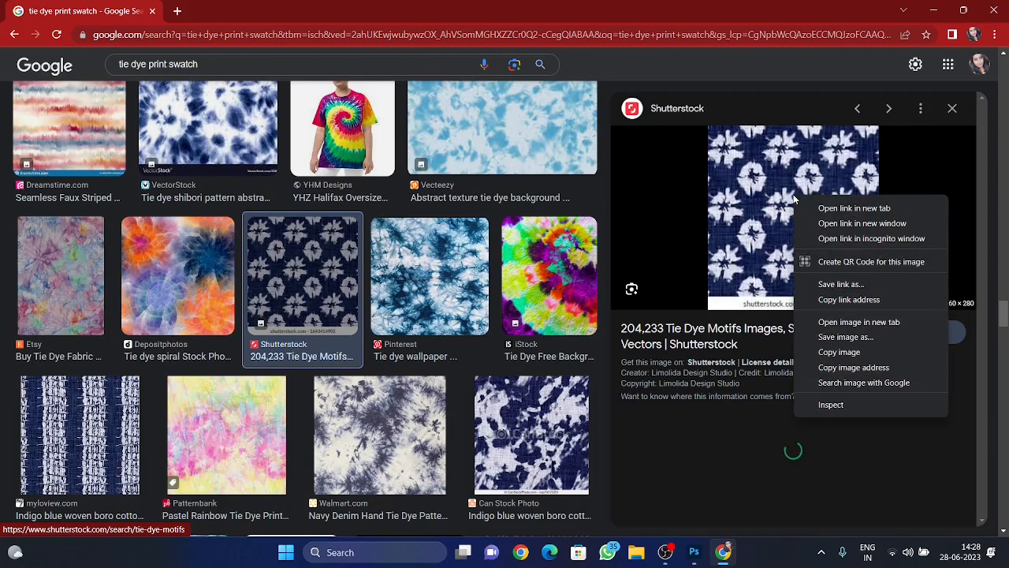
left_click(802, 338)
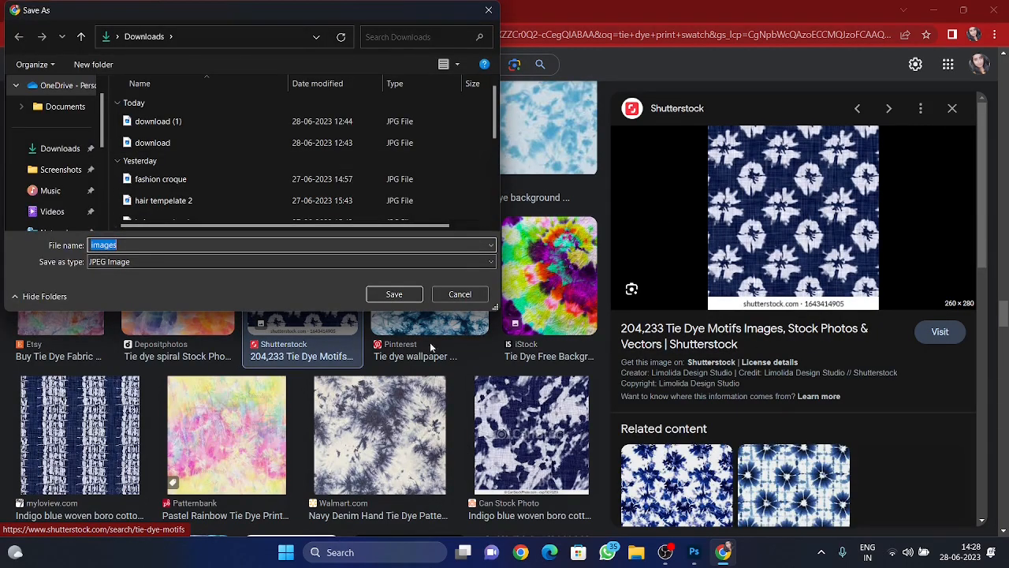
type("tie dye pri")
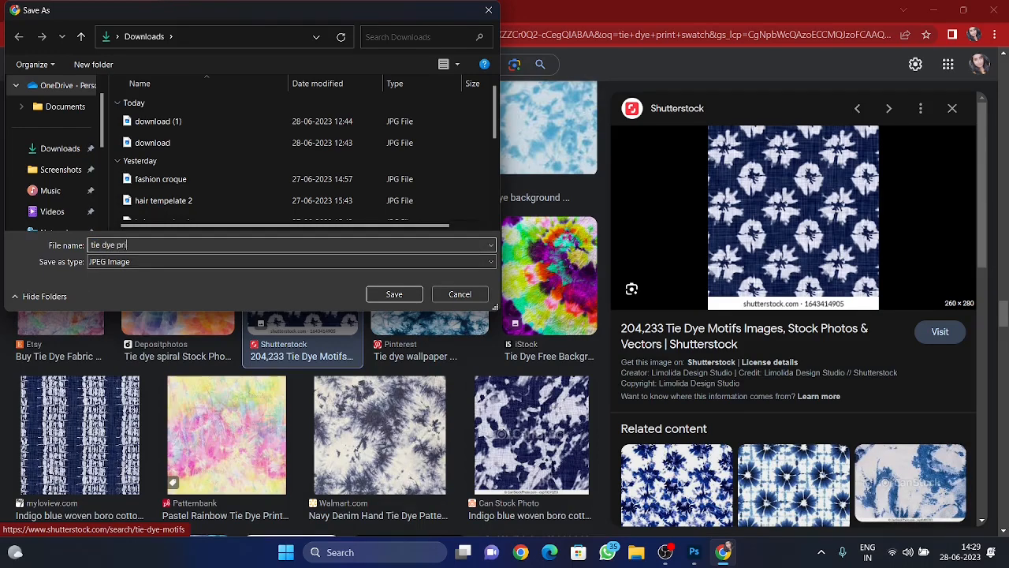
type("nt")
key("Return")
Close the browser and turn off the computer's Wi-Fi connection
left_click(995, 9)
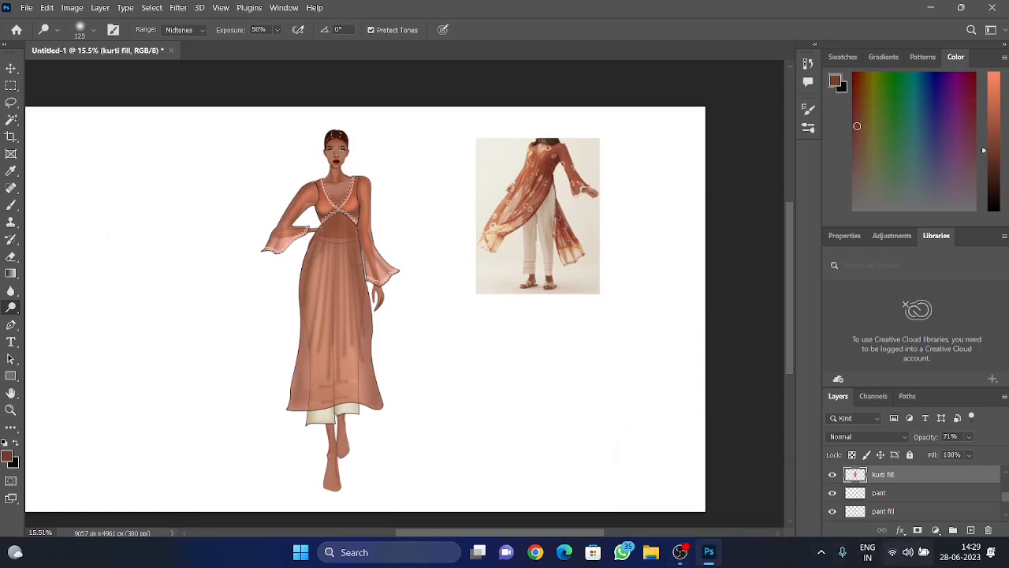
left_click(893, 554)
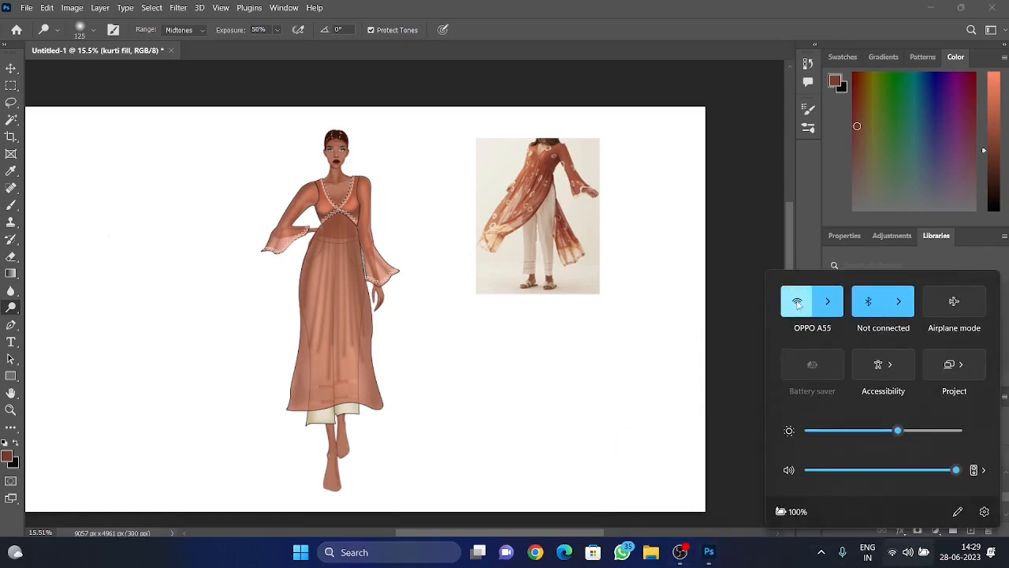
left_click(740, 215)
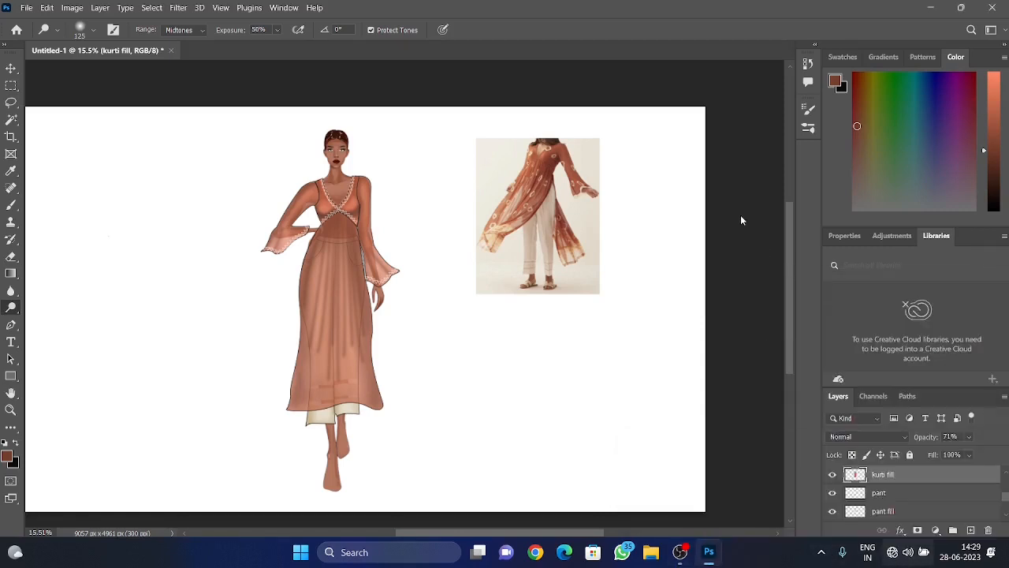
Place the "tie dye print" image embedded above the kurti fill layer and scale it to about 157%
left_click(25, 8)
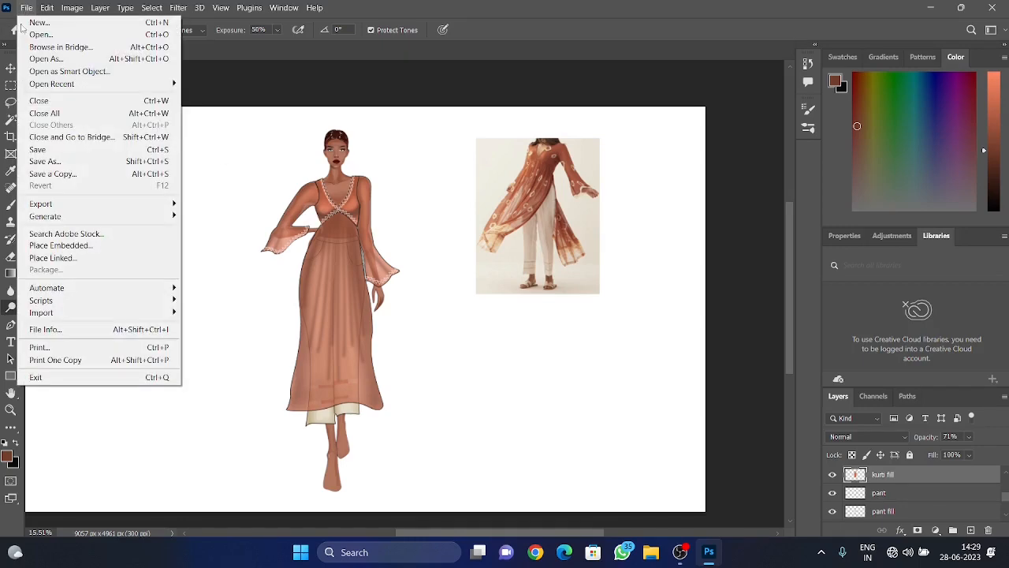
left_click(82, 249)
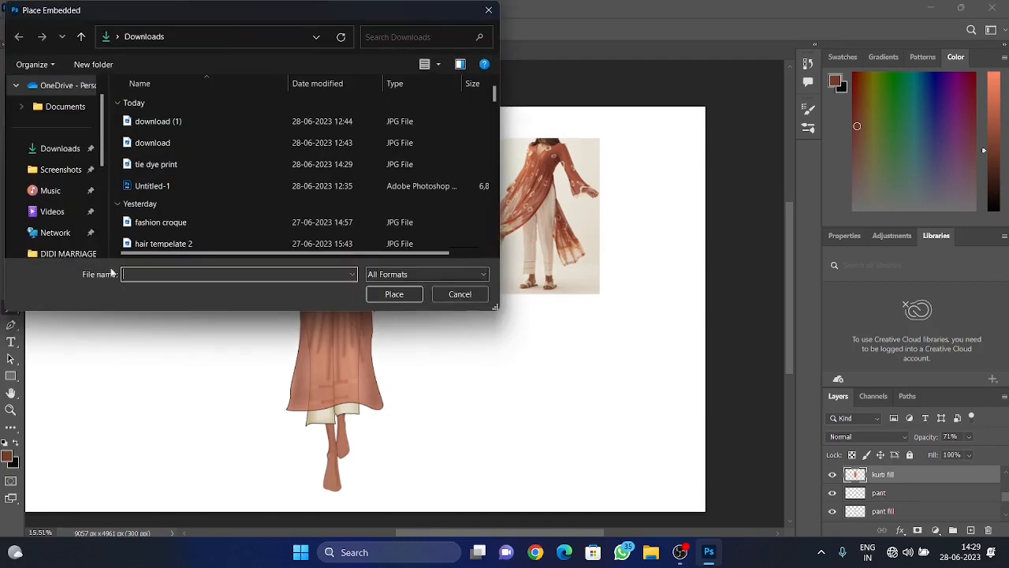
left_click(160, 124)
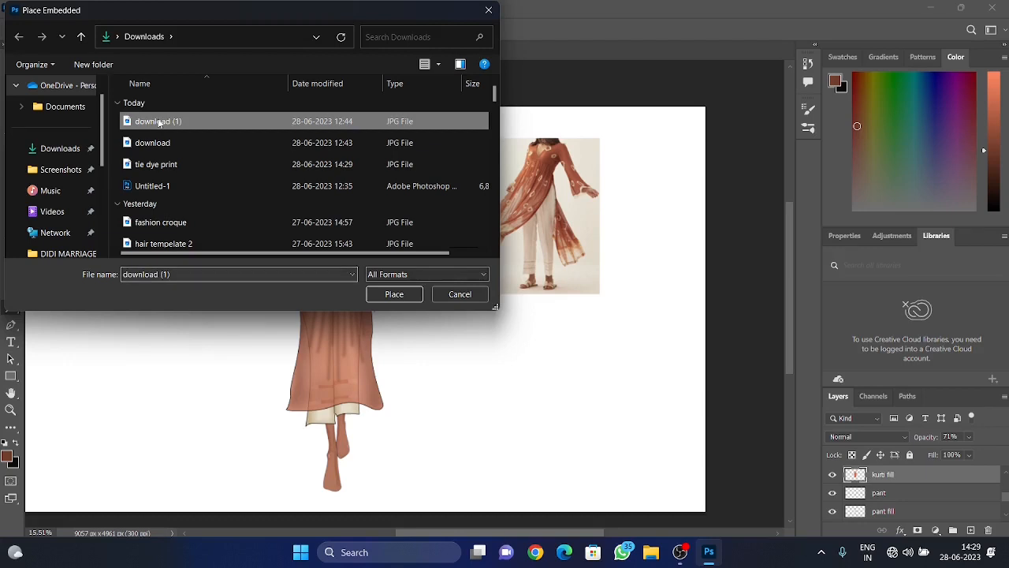
left_click(187, 167)
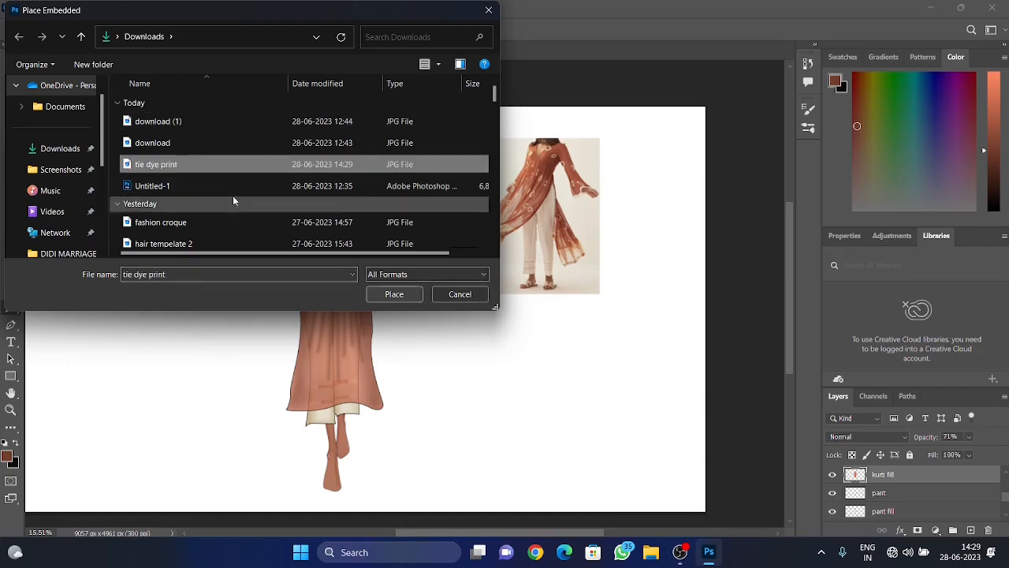
left_click(397, 295)
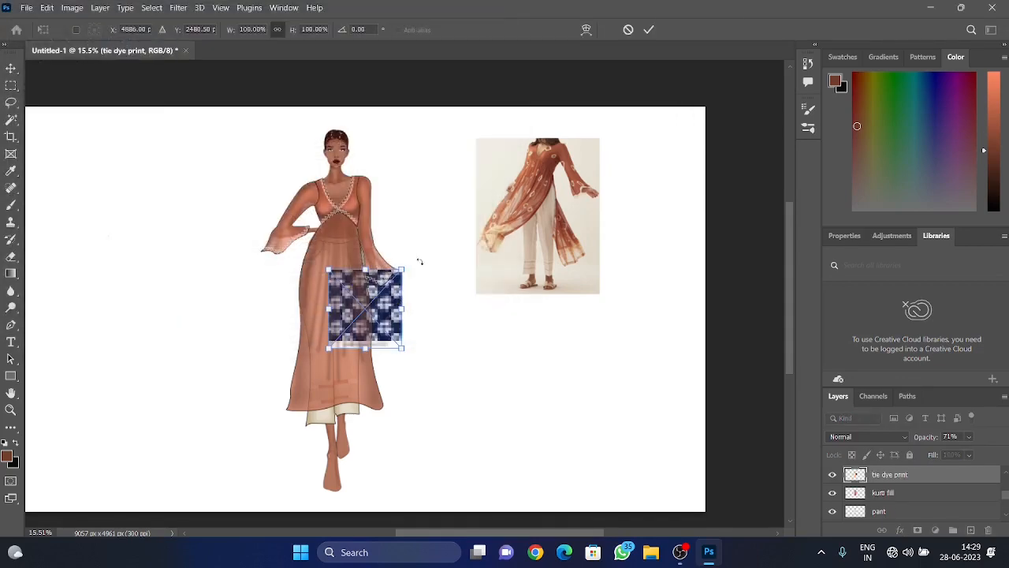
left_click_drag(403, 269, 448, 231)
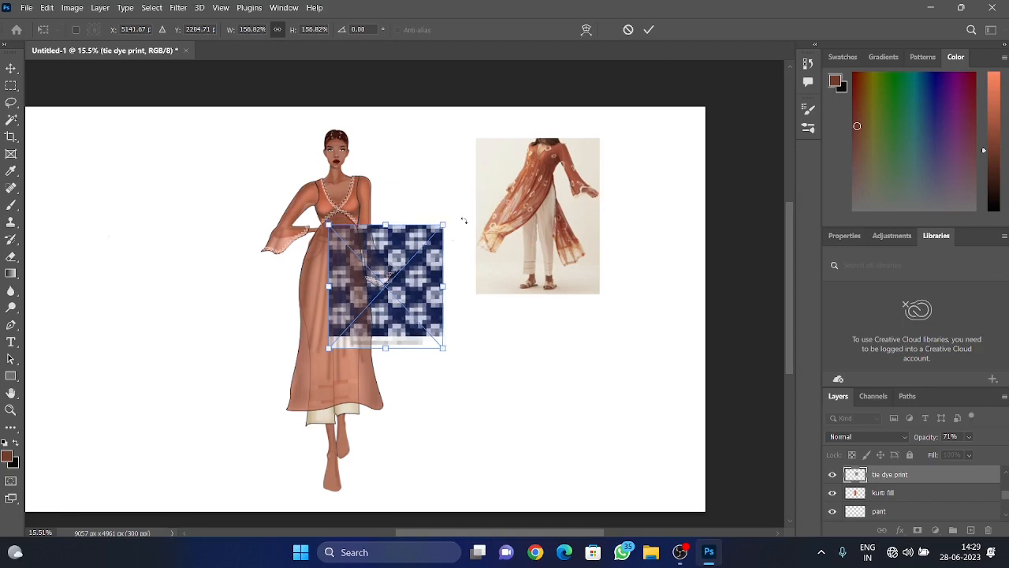
left_click(646, 29)
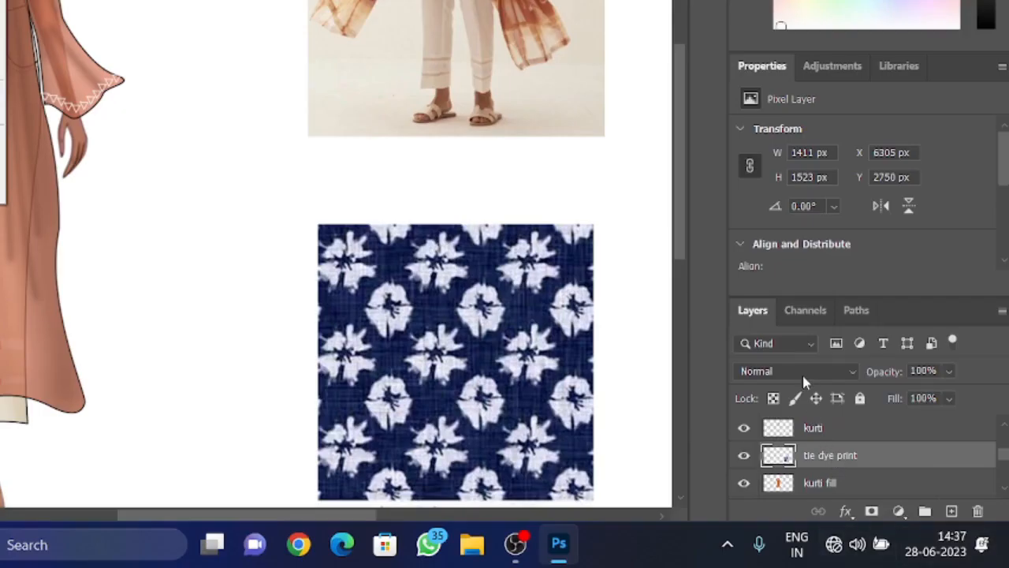
Set the tie dye print layer's blend mode to Subtract and lasso the motif area, leaving out the watermark strip
left_click(840, 369)
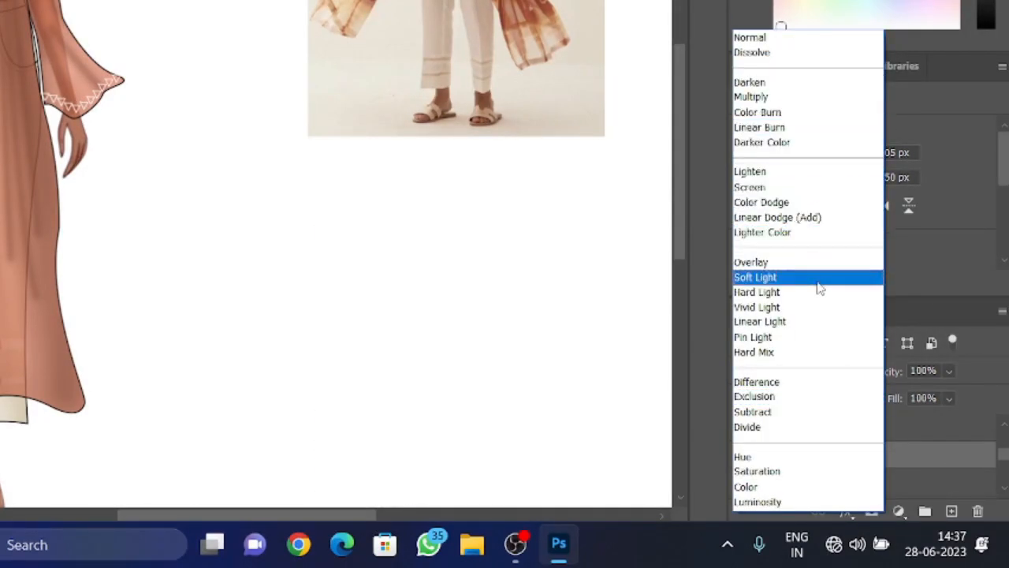
left_click(828, 413)
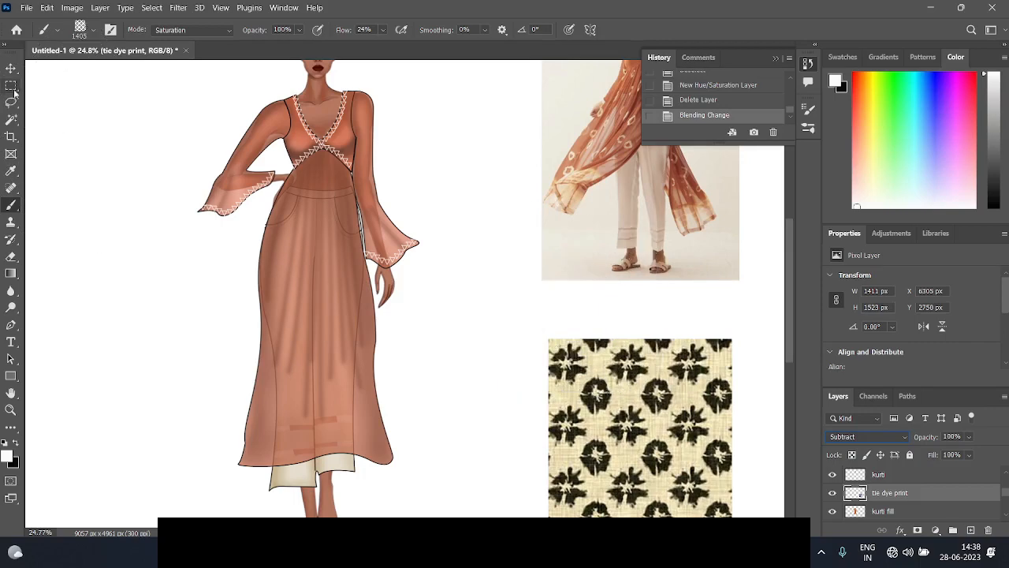
left_click(11, 104)
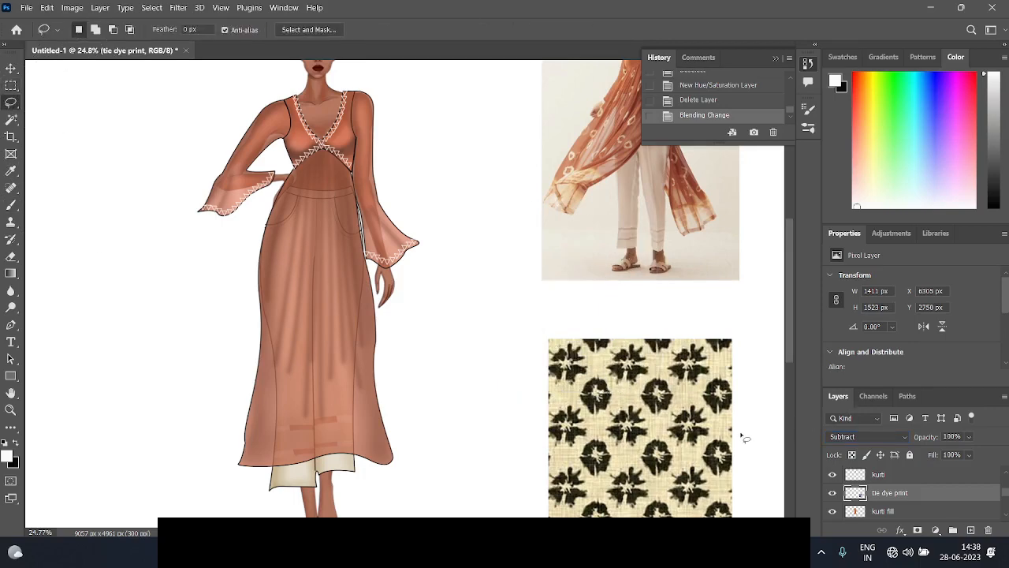
scroll(741, 435, "down", 2)
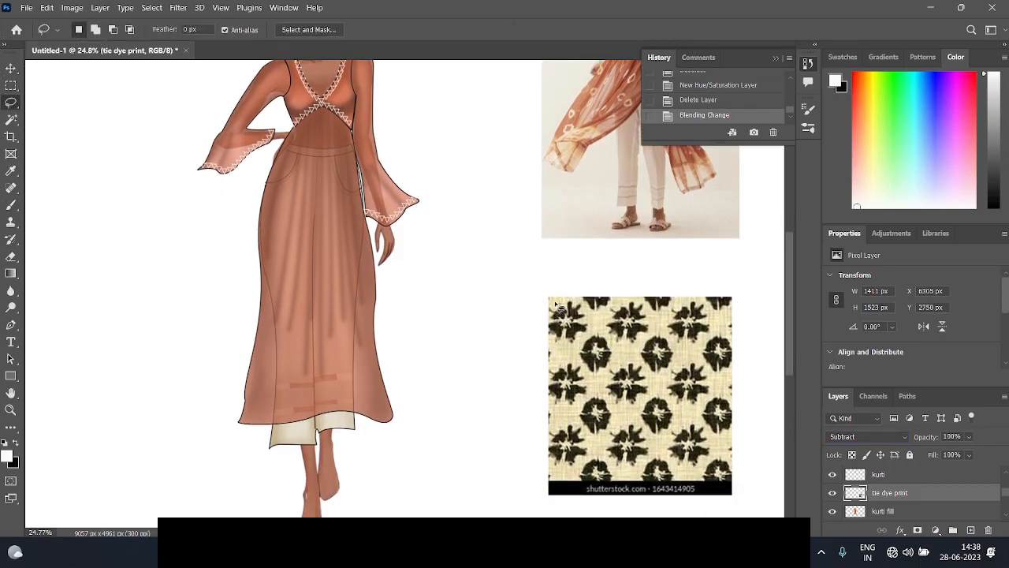
mouse_move(555, 306)
left_mouse_down()
mouse_move(674, 303)
mouse_move(744, 363)
mouse_move(735, 442)
mouse_move(713, 473)
mouse_move(631, 481)
mouse_move(552, 461)
mouse_move(558, 304)
left_mouse_up()
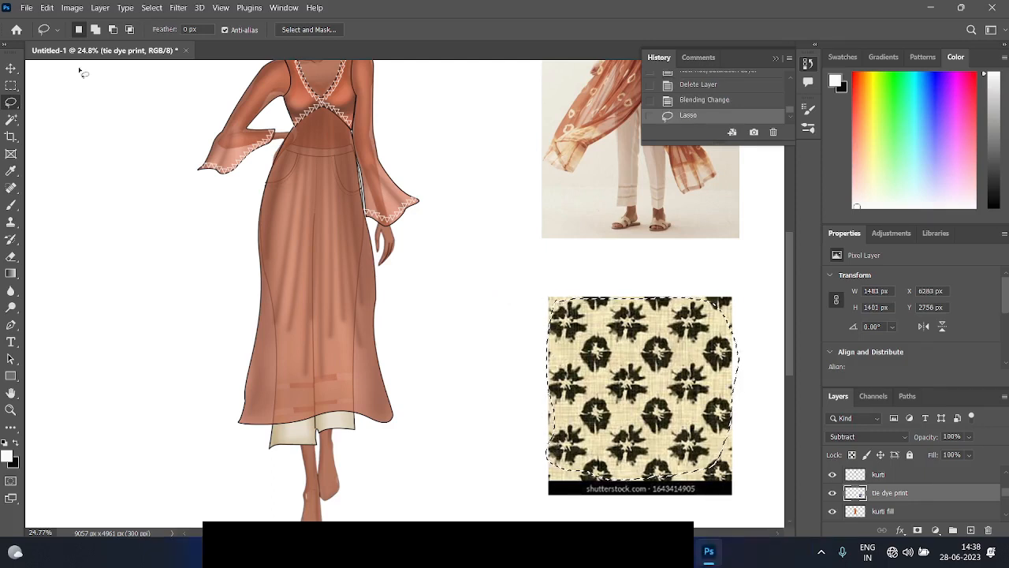
Define the lassoed tie dye motif area as a new brush preset and deselect it
left_click(49, 9)
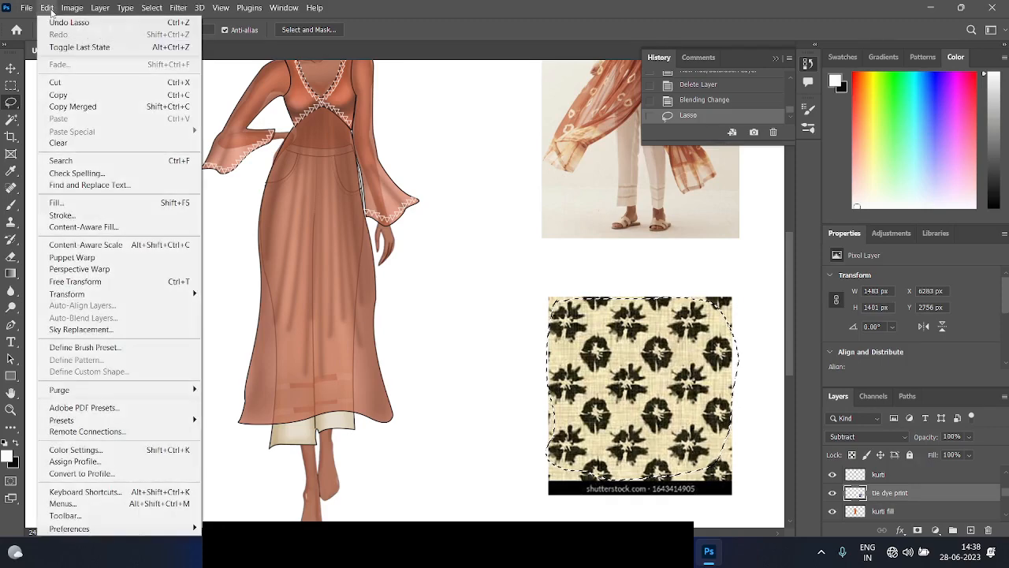
left_click(114, 347)
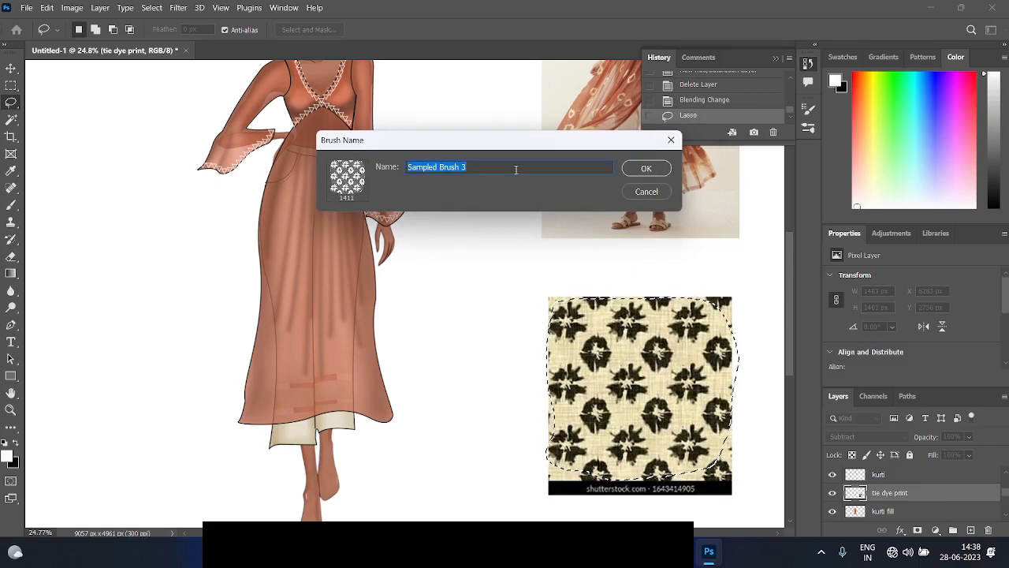
key("Return")
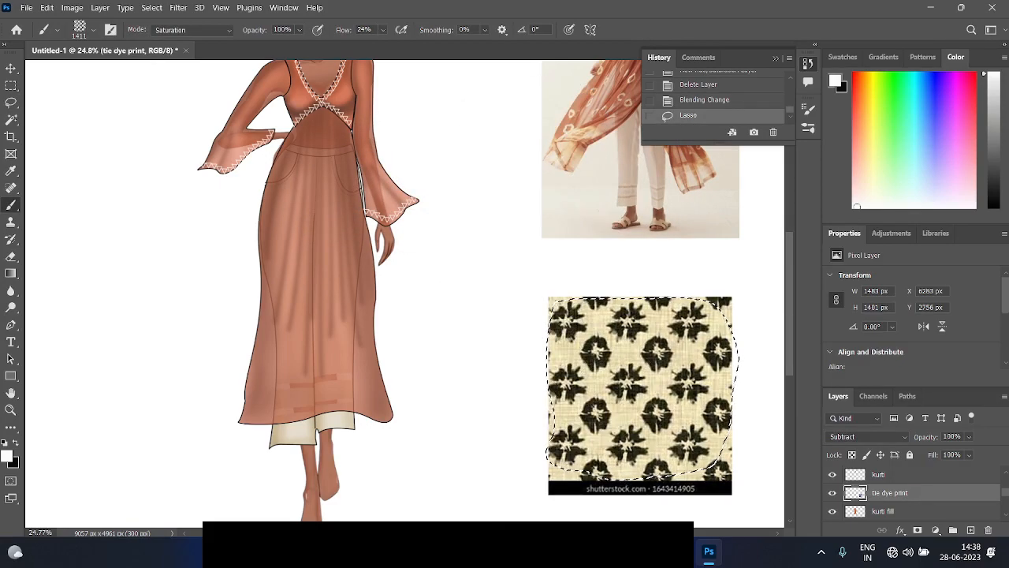
key("ctrl+d")
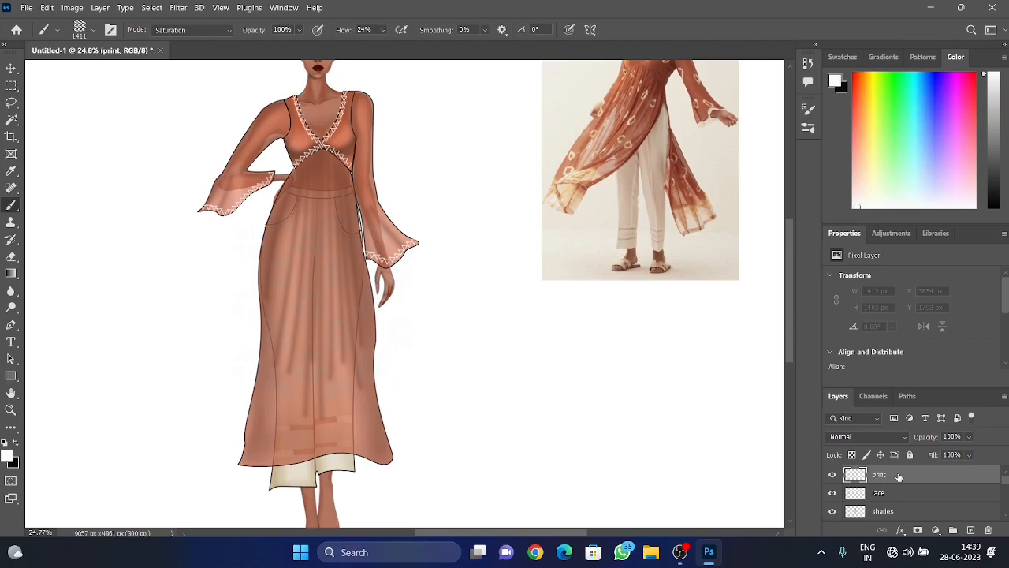
Load the kurti path as a selection for the print layer
scroll(265, 430, "down", 1)
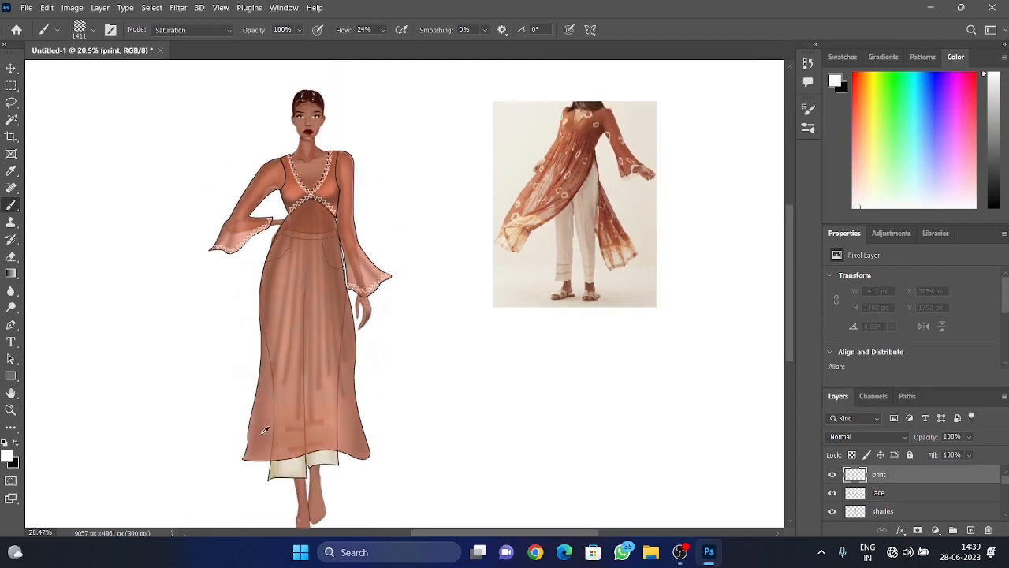
left_click_drag(292, 405, 356, 399)
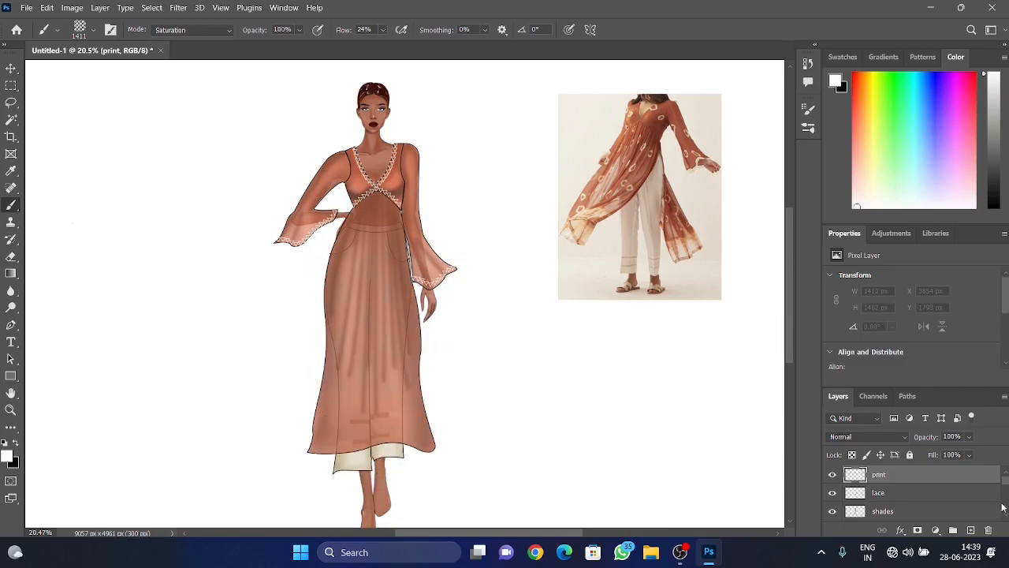
left_click(907, 396)
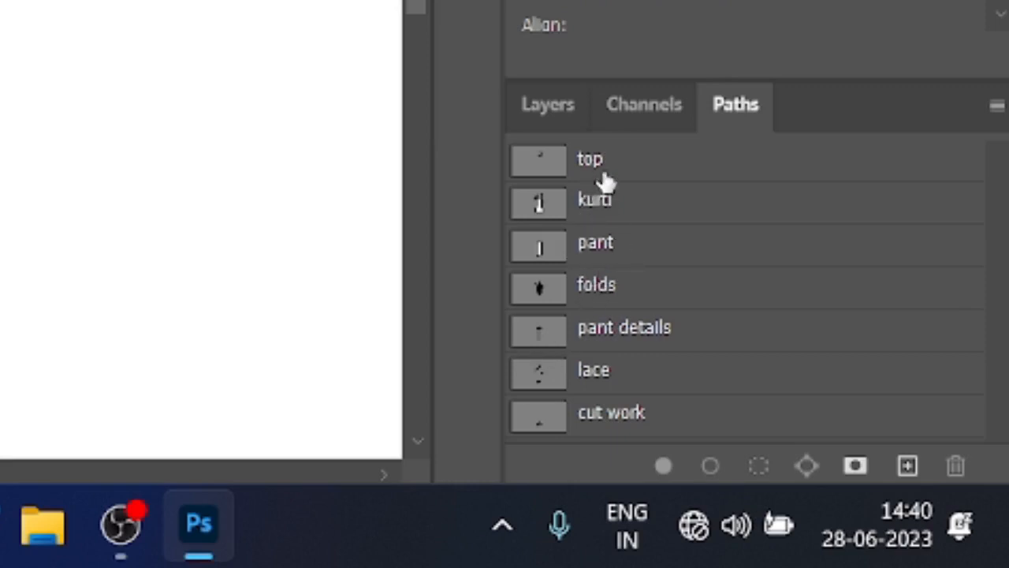
left_click(597, 211)
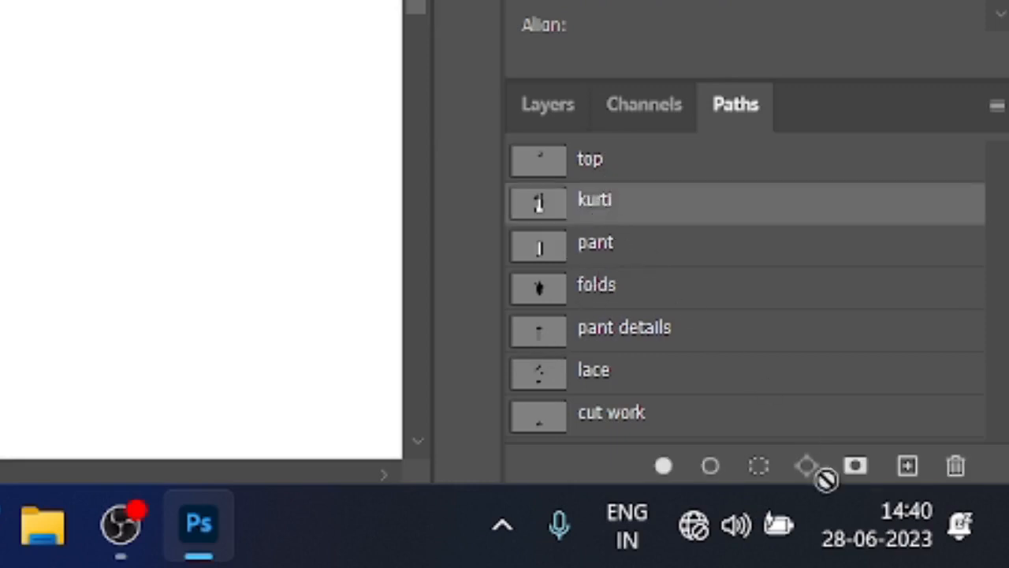
left_click(758, 466)
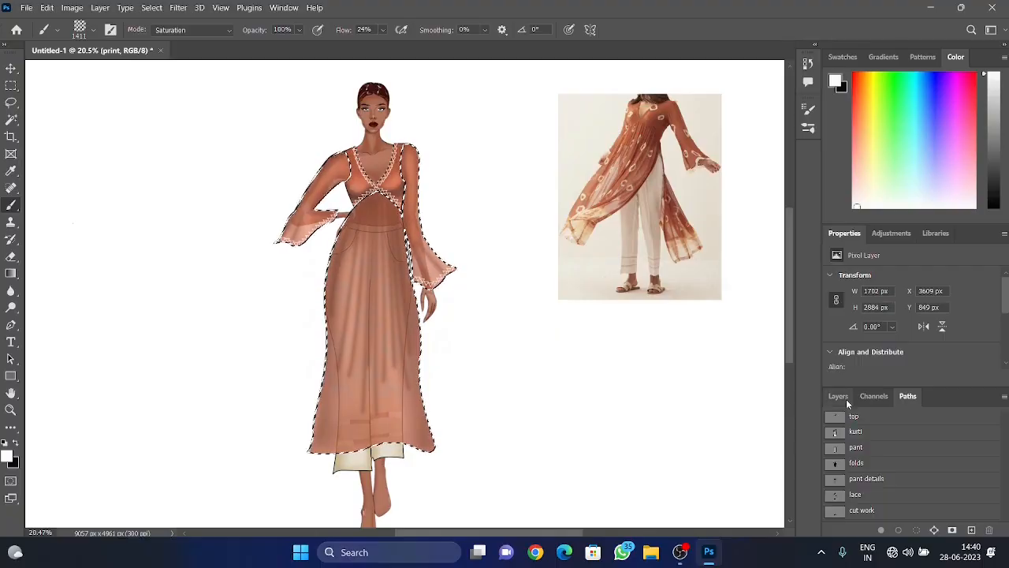
Set the print layer's blend mode to Overlay
left_click(841, 396)
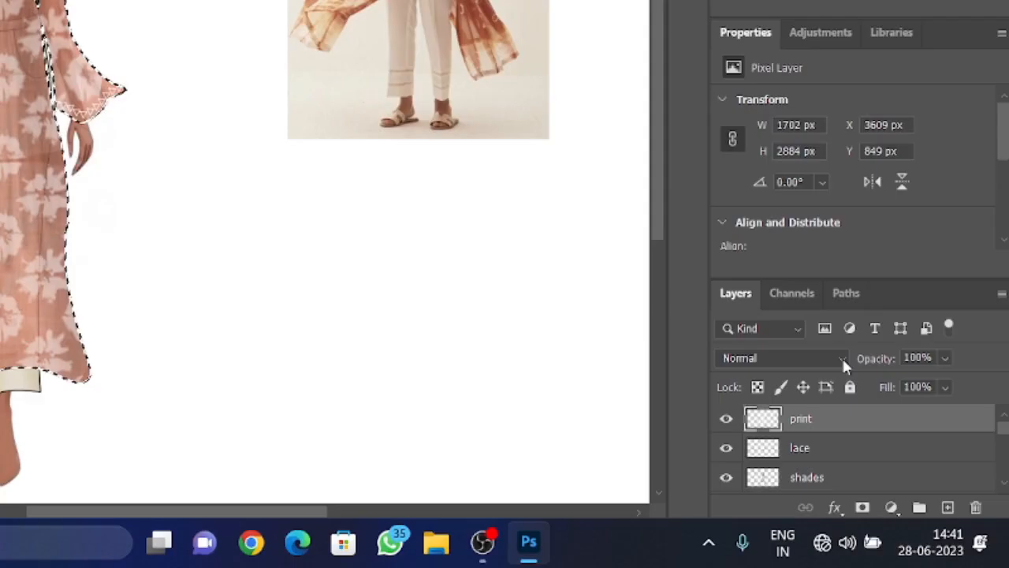
left_click(905, 437)
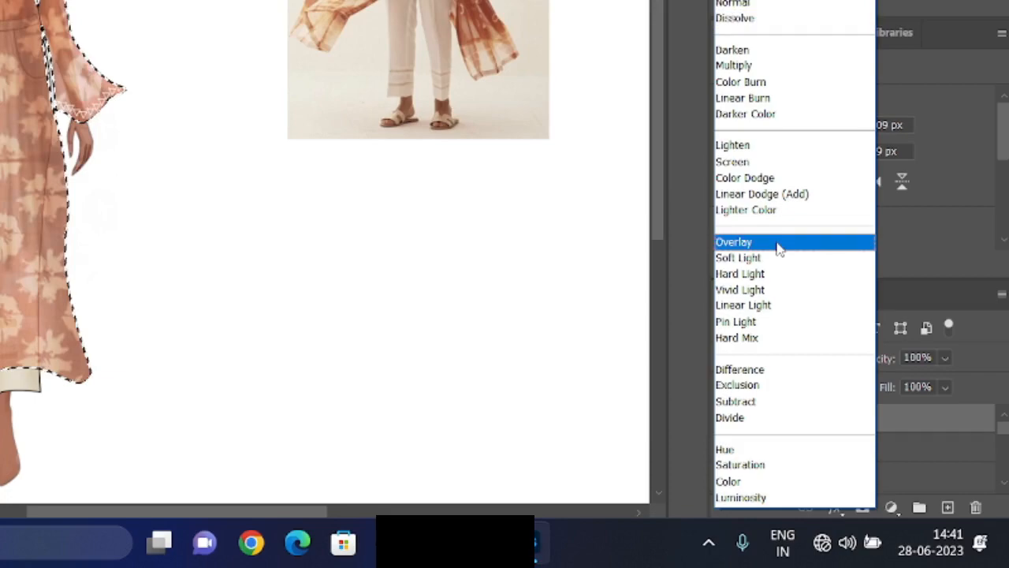
left_click(777, 248)
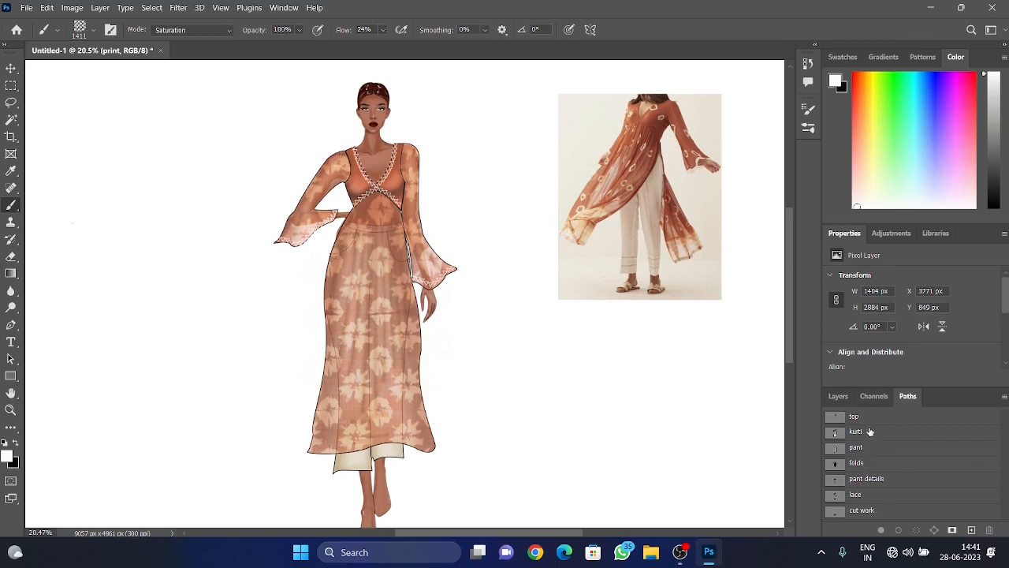
Load the top path as a selection and go back to the layer list
left_click(871, 423)
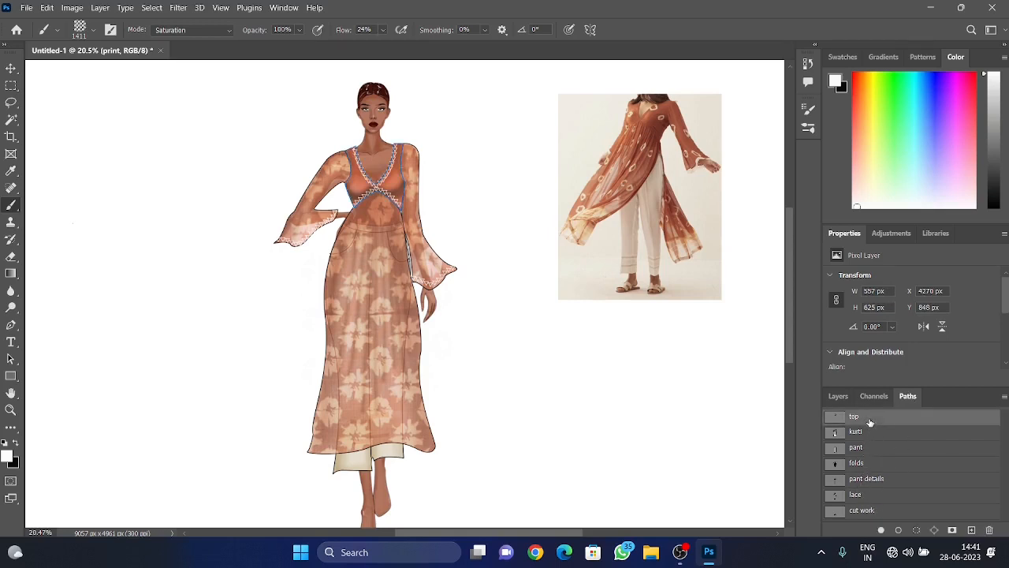
left_click(917, 530)
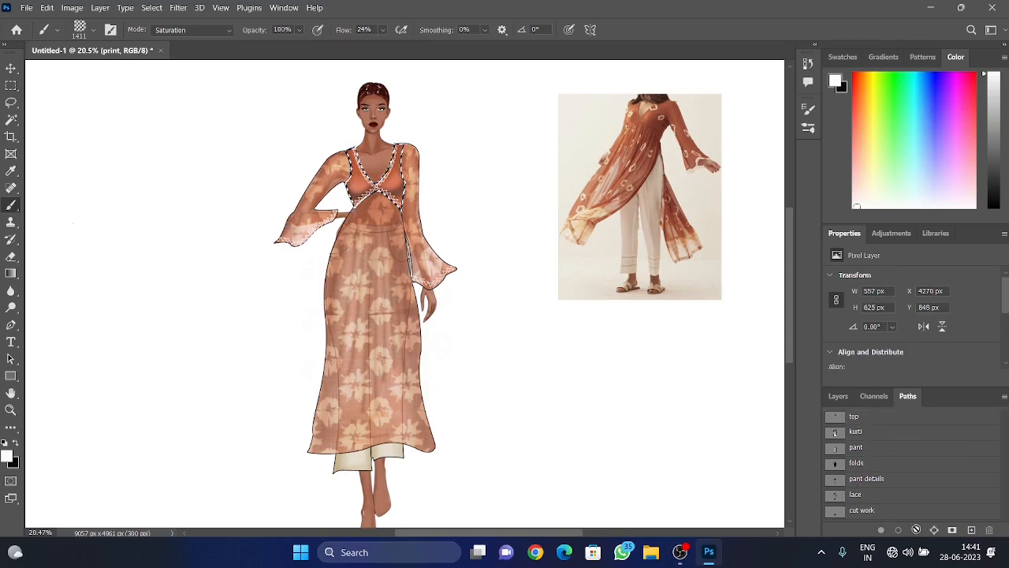
left_click(850, 399)
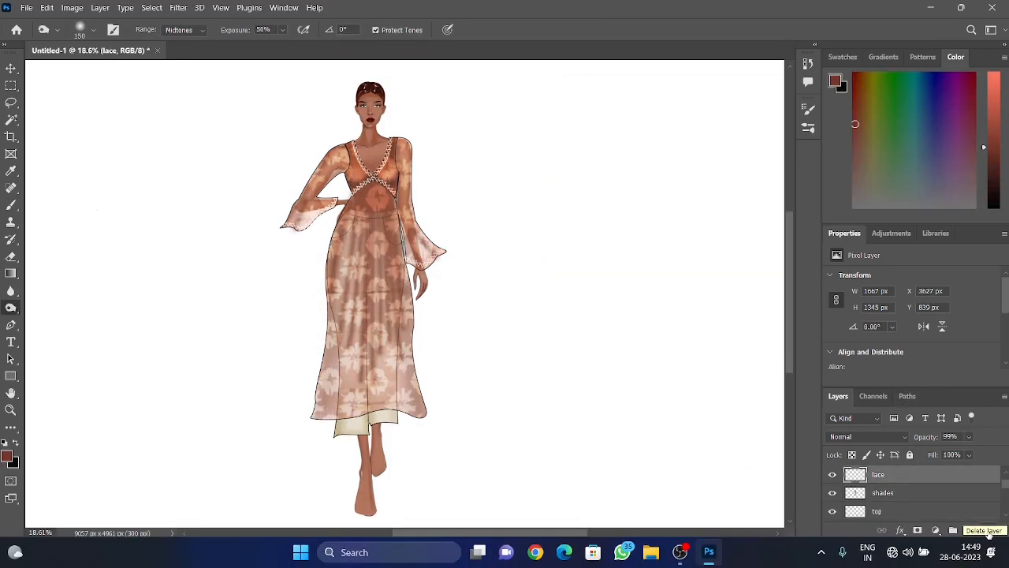
scroll(335, 241, "up", 2)
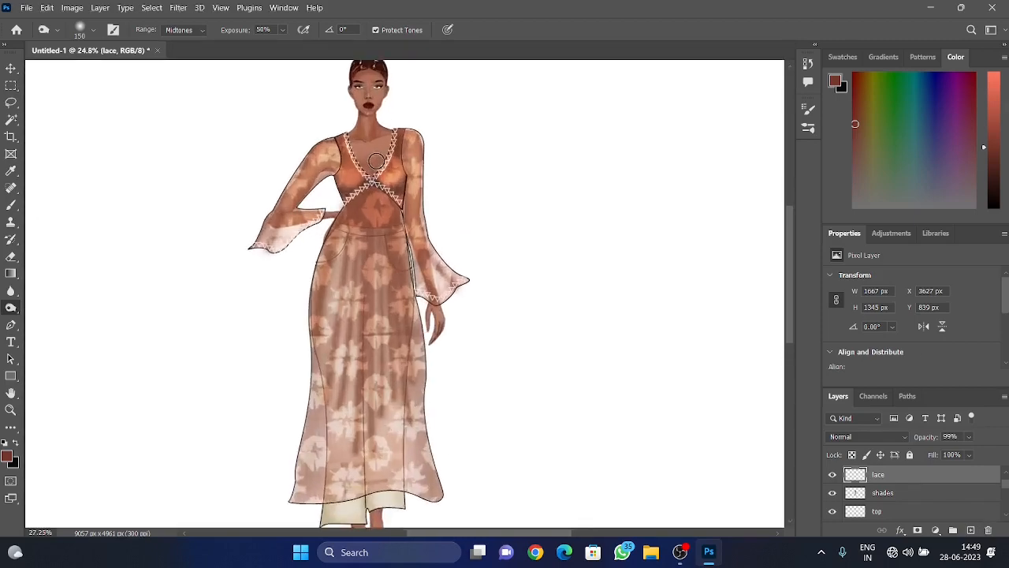
scroll(335, 240, "up", 5)
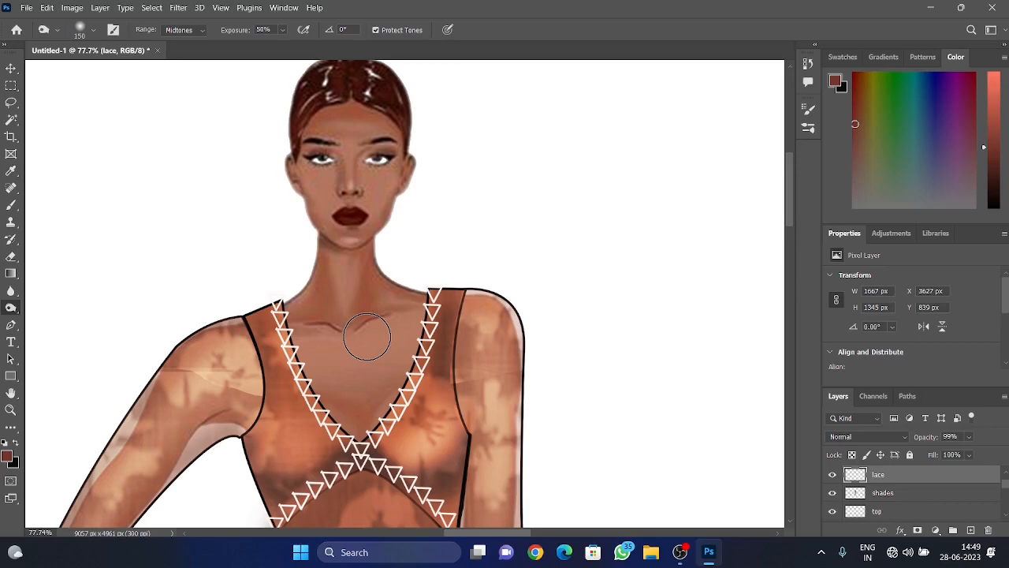
left_click_drag(367, 337, 345, 274)
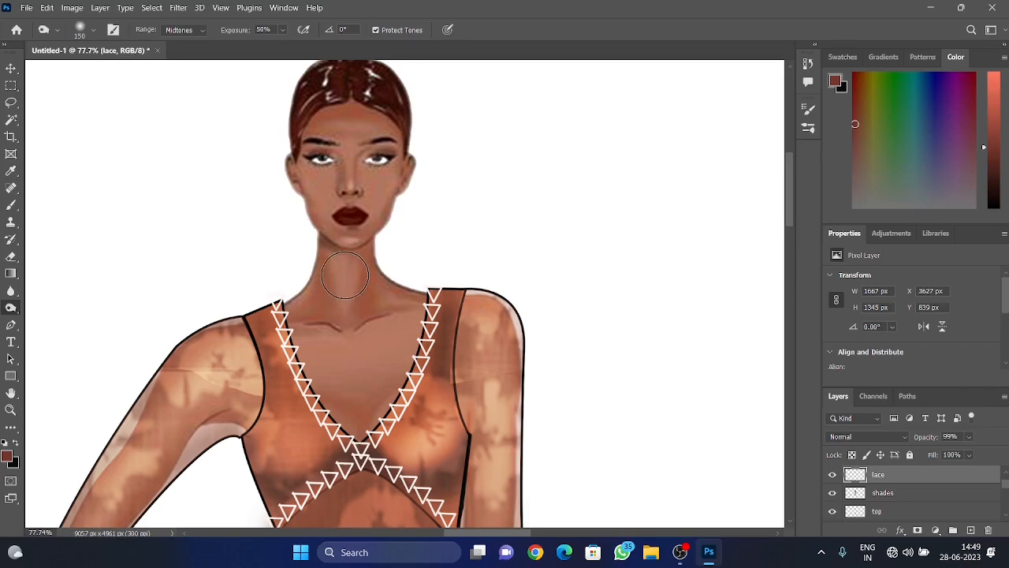
scroll(345, 275, "down", 7)
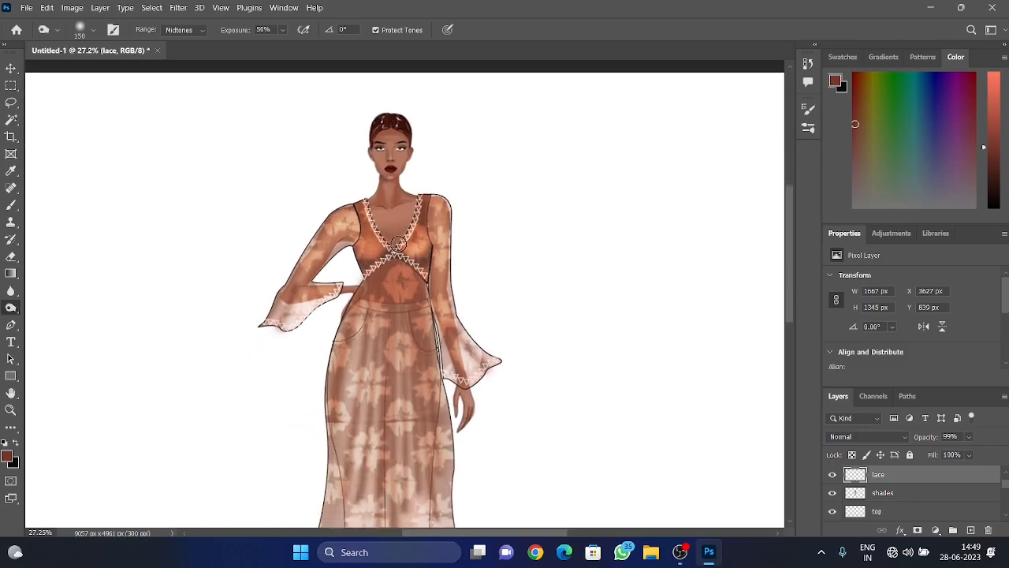